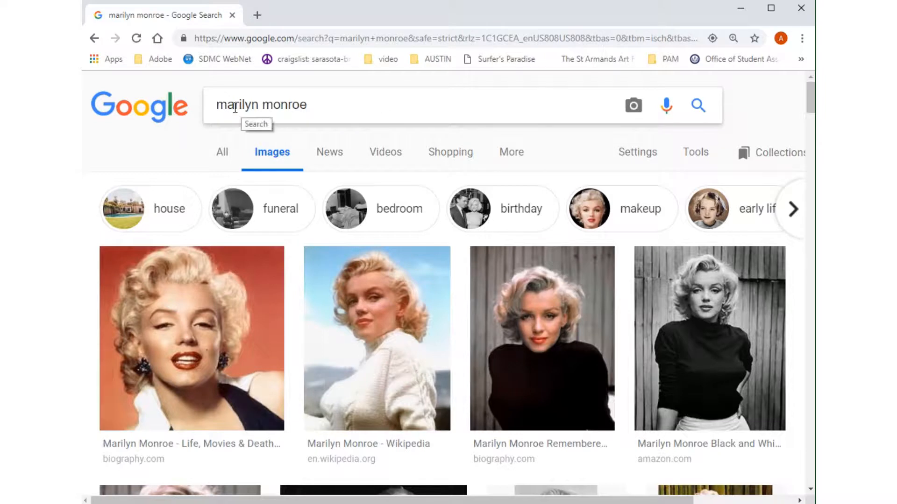
Filter the Marilyn Monroe image results to large size and photo type.
left_click_drag(313, 105, 219, 112)
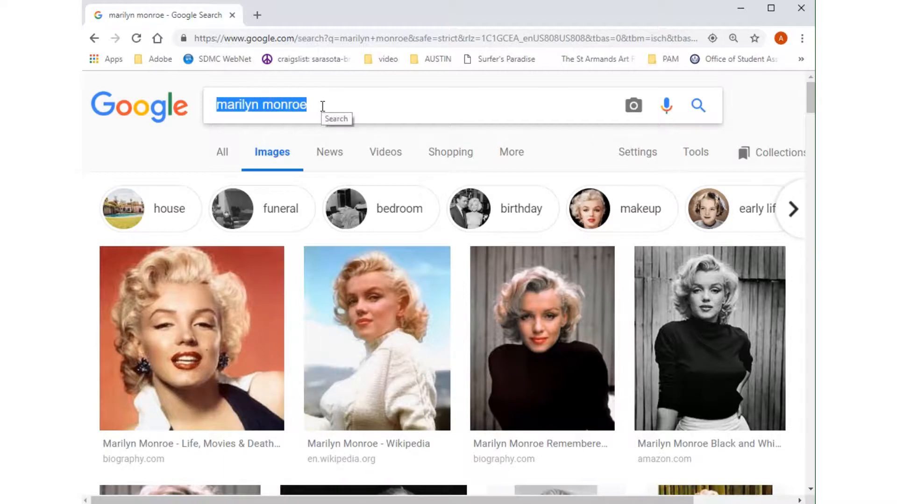
left_click(703, 154)
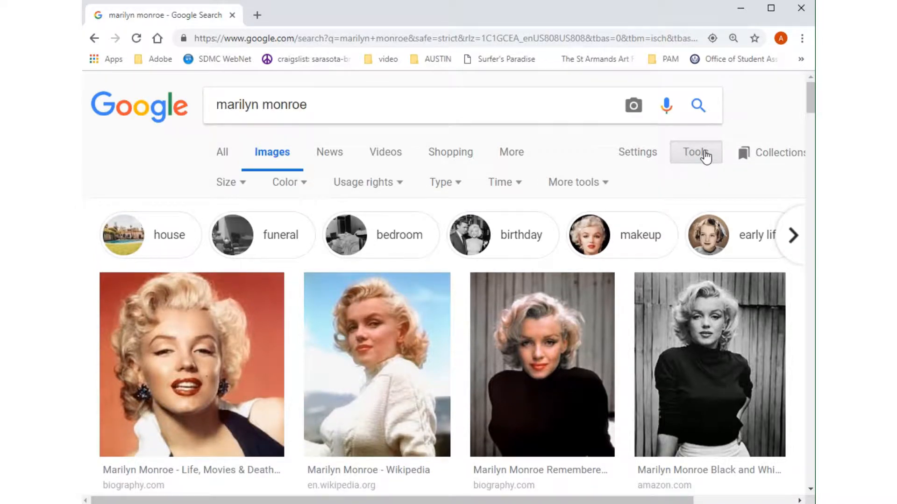
left_click(235, 184)
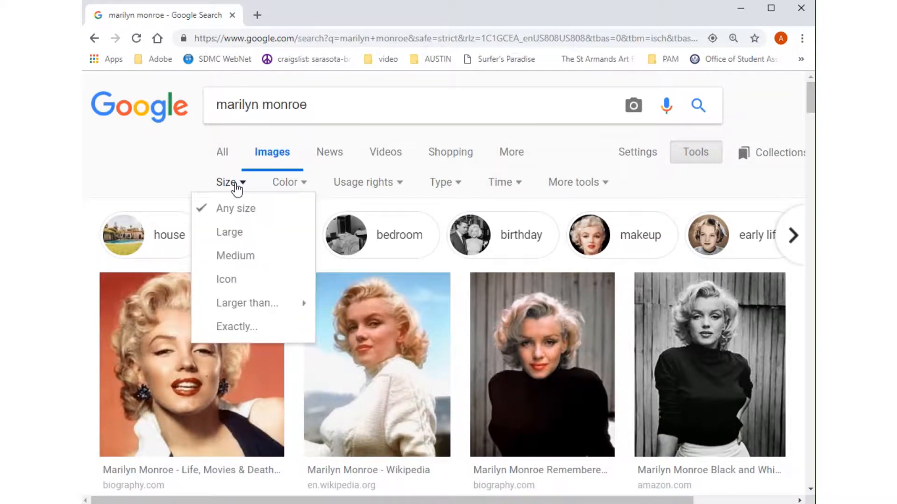
left_click(227, 242)
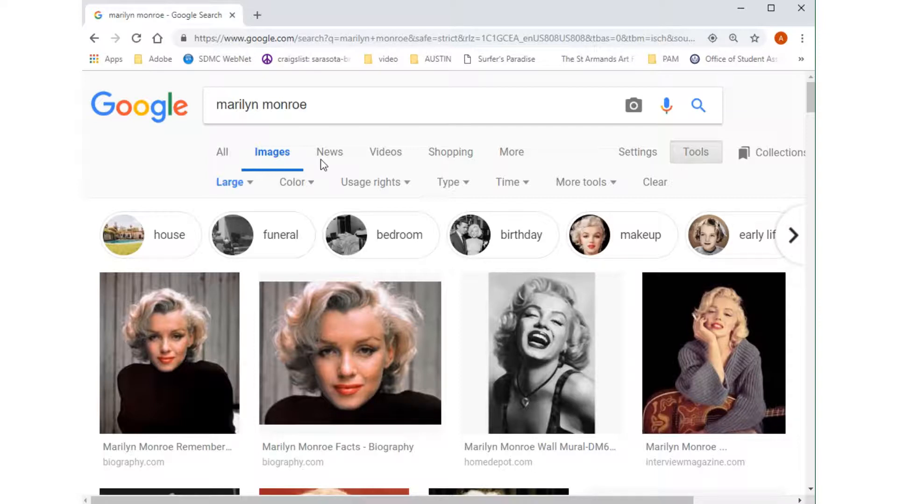
left_click(464, 186)
left_click(450, 258)
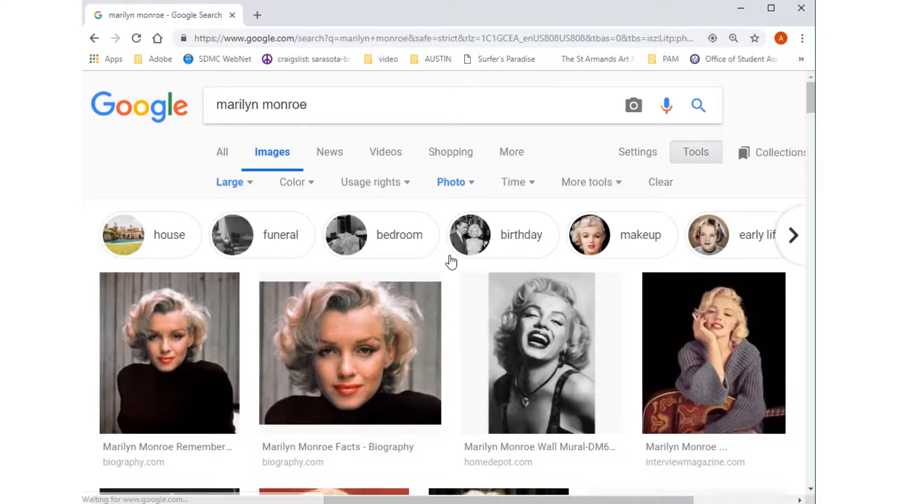
left_click(310, 184)
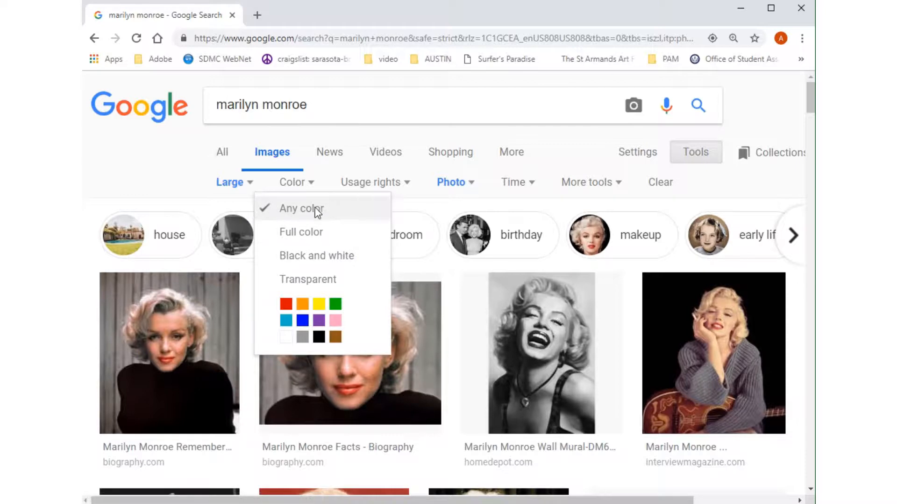
left_click(199, 192)
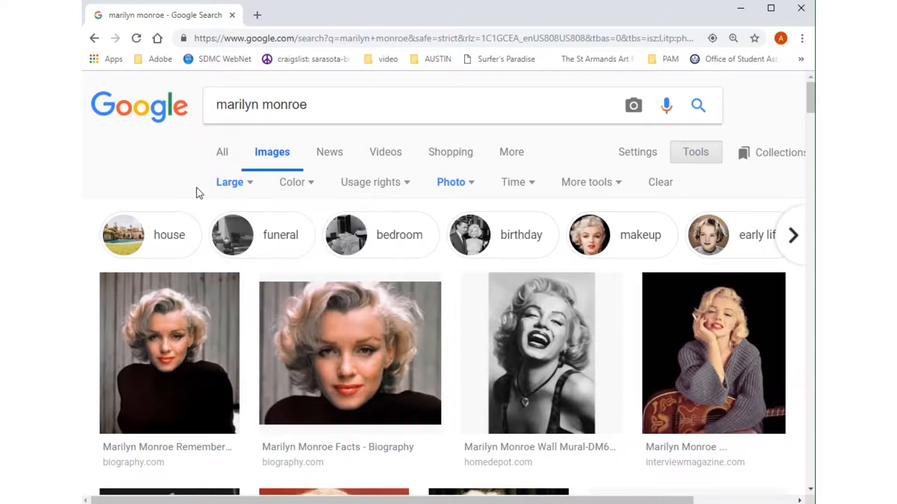
Find and open the 2431 × 3000 Wikipedia photo of Marilyn Monroe in the white dress.
scroll(556, 367, "down", 5)
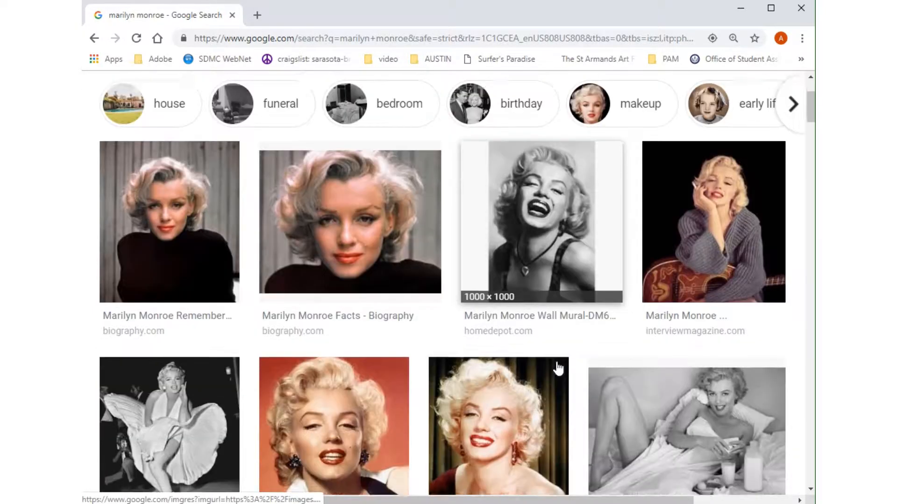
scroll(556, 366, "down", 4)
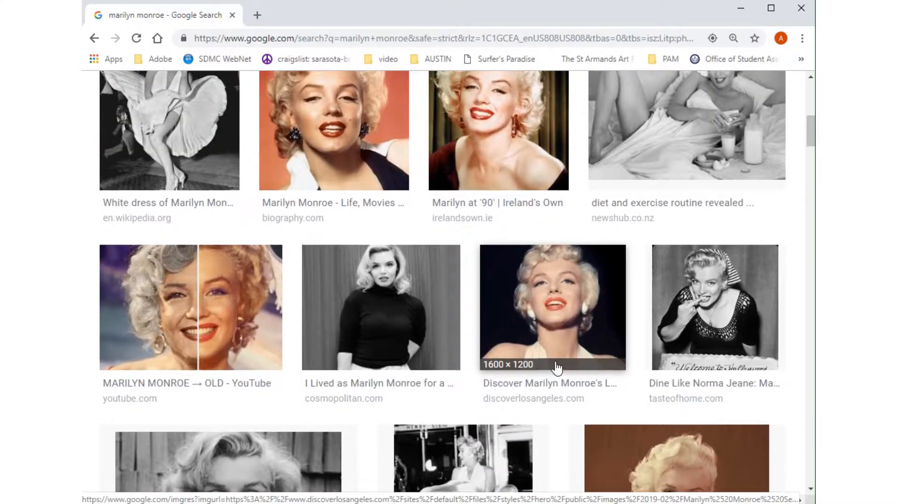
scroll(214, 320, "up", 3)
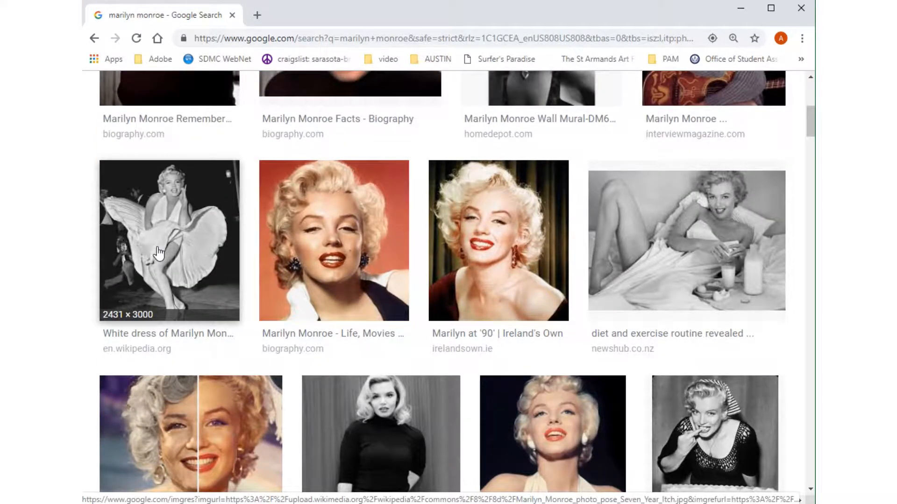
left_click(159, 253)
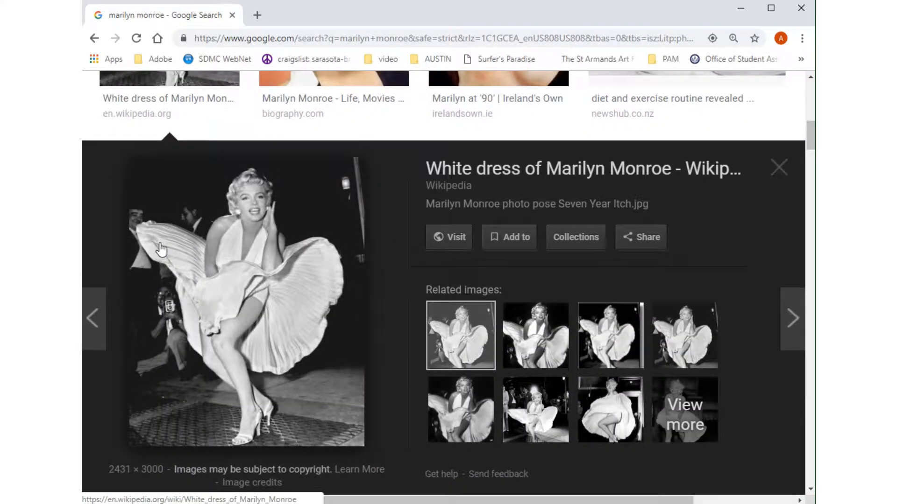
Preview three related white-dress images to compare their resolutions, and return to the Wikipedia photo.
left_click(532, 327)
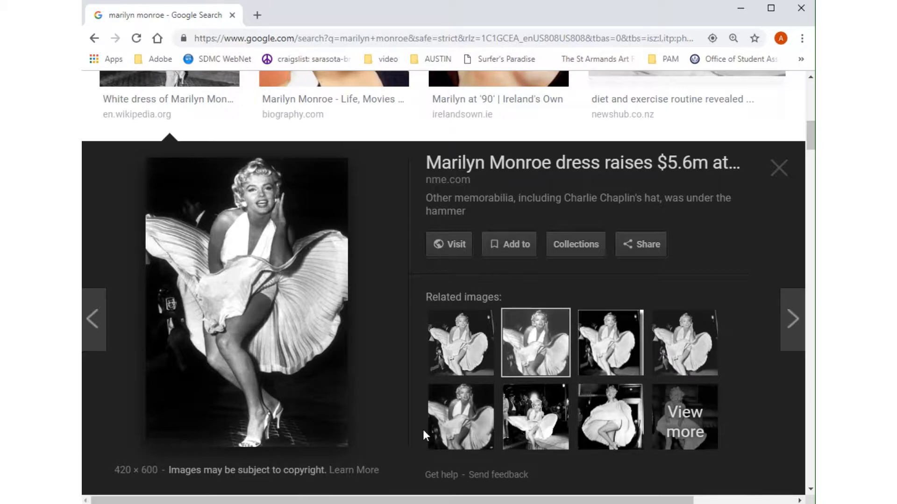
left_click(457, 416)
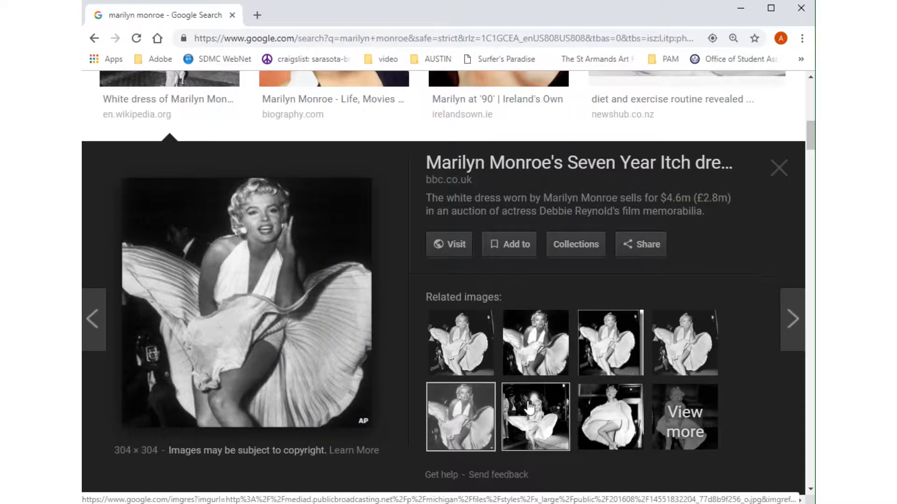
left_click(532, 409)
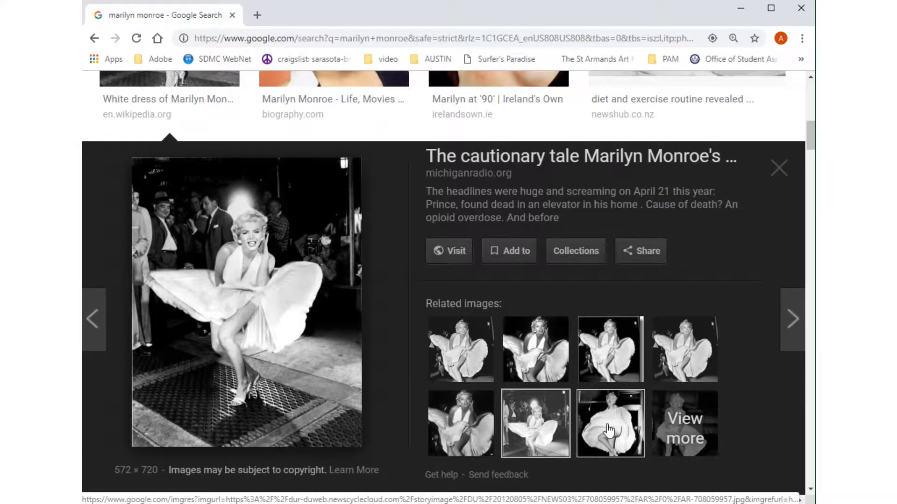
left_click(455, 348)
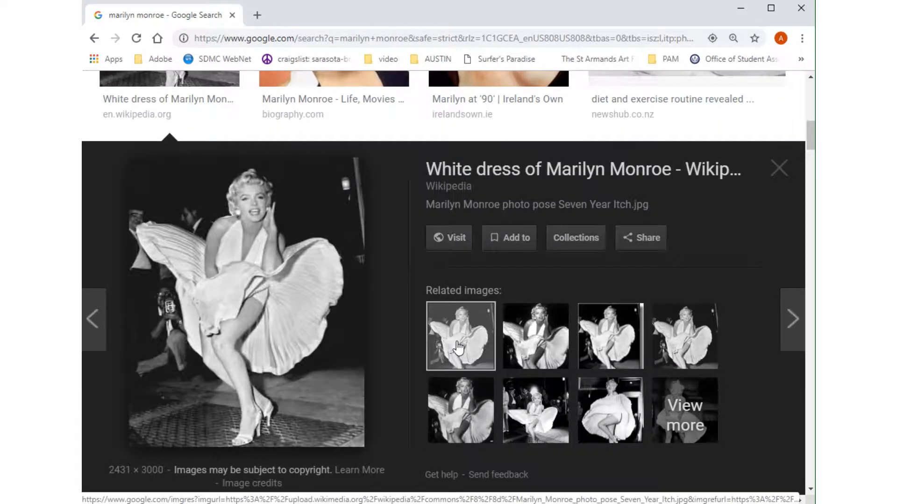
Start saving the full preview image to disk and go to the Documents folder as its location.
right_click(253, 289)
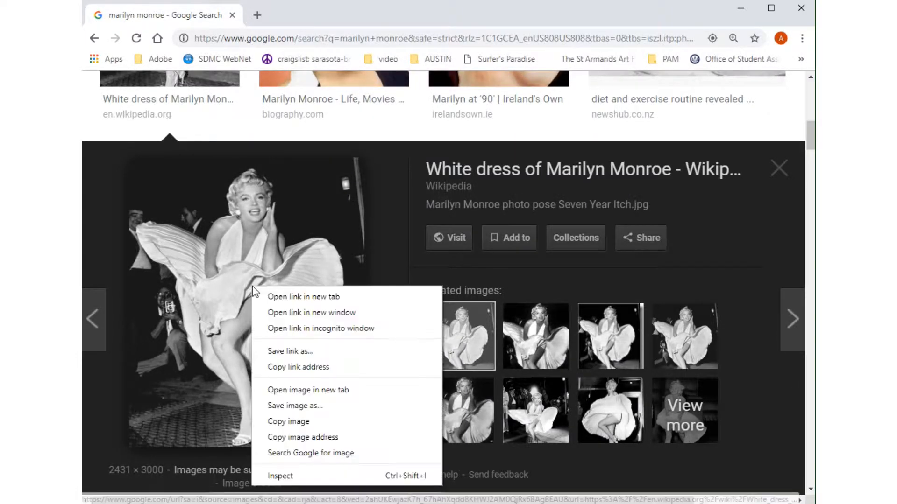
left_click(301, 406)
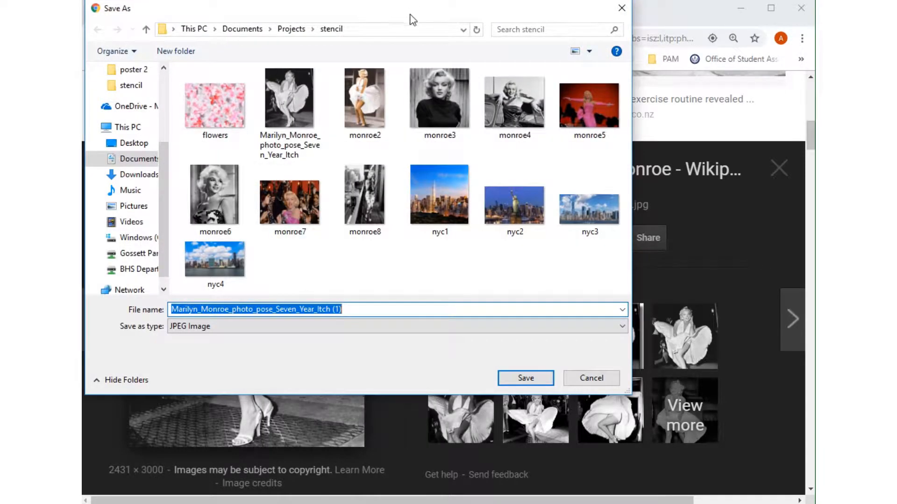
left_click_drag(411, 19, 447, 84)
left_click(279, 95)
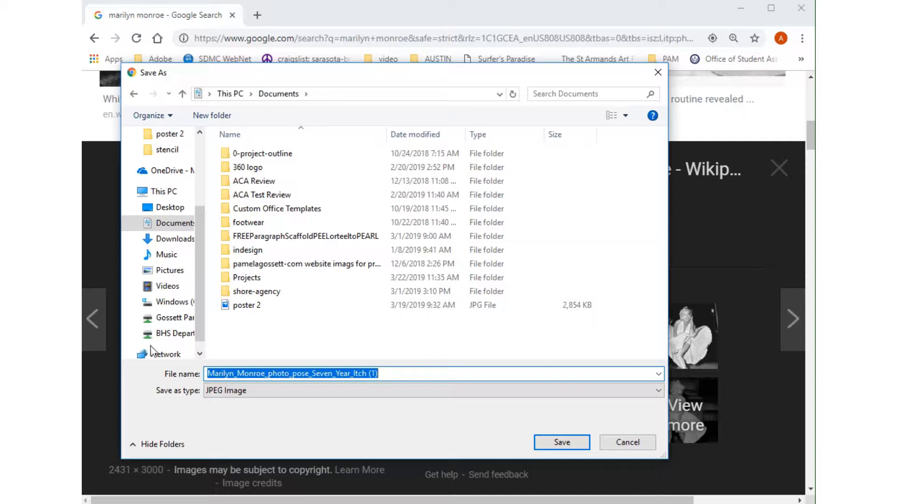
Create a new folder named idol inside Documents.
left_click(252, 343)
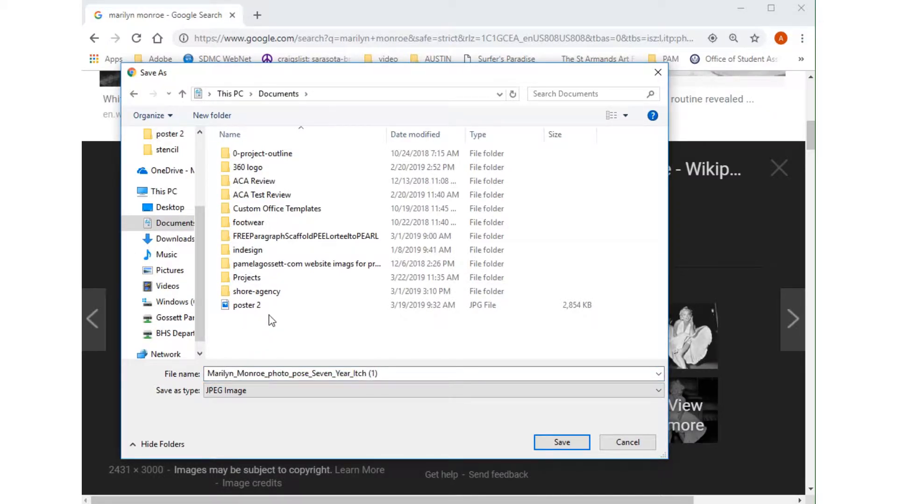
right_click(265, 334)
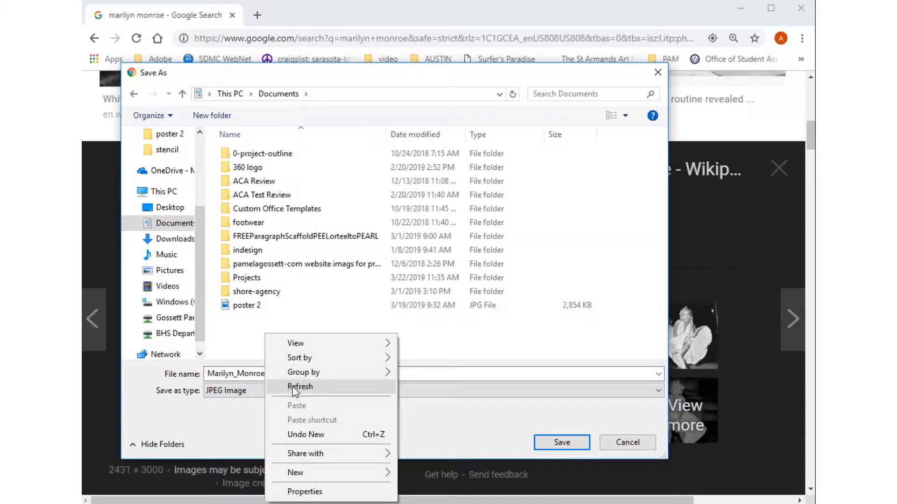
mouse_move(296, 475)
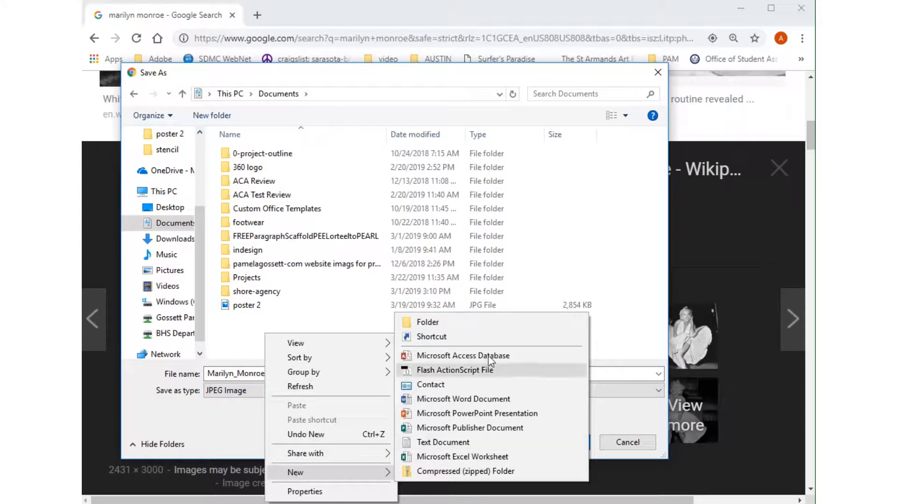
left_click(436, 324)
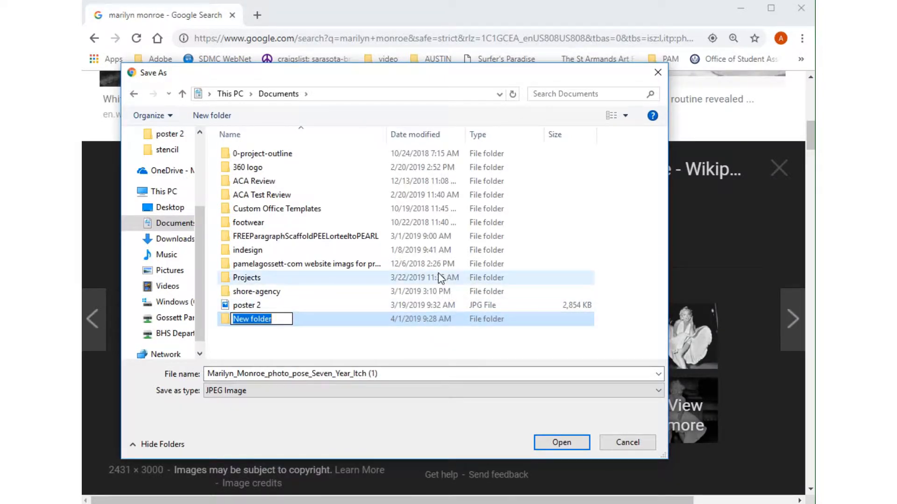
type("idol")
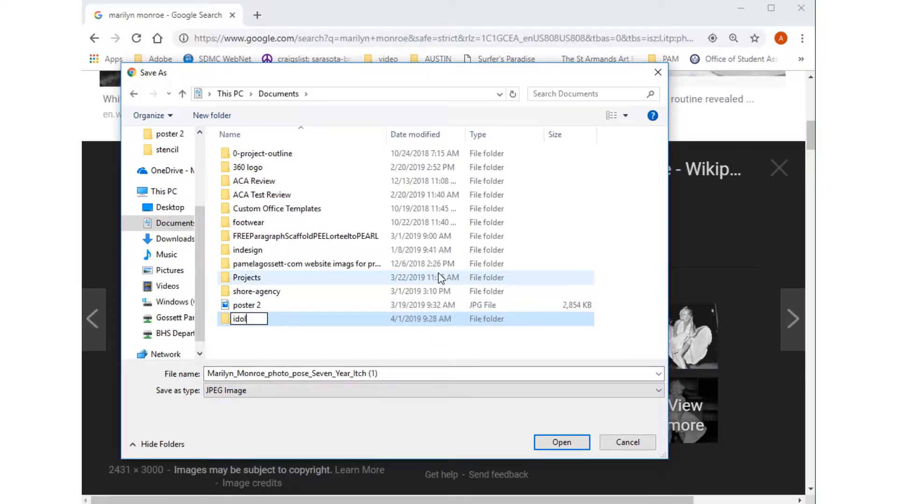
key("Return")
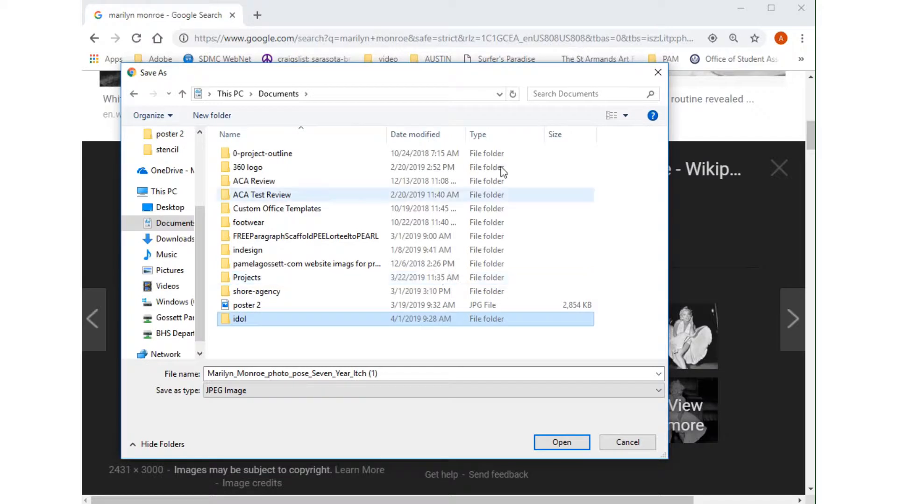
Save the photo in the idol folder as a JPEG image named marilyn monroe.
double_click(226, 319)
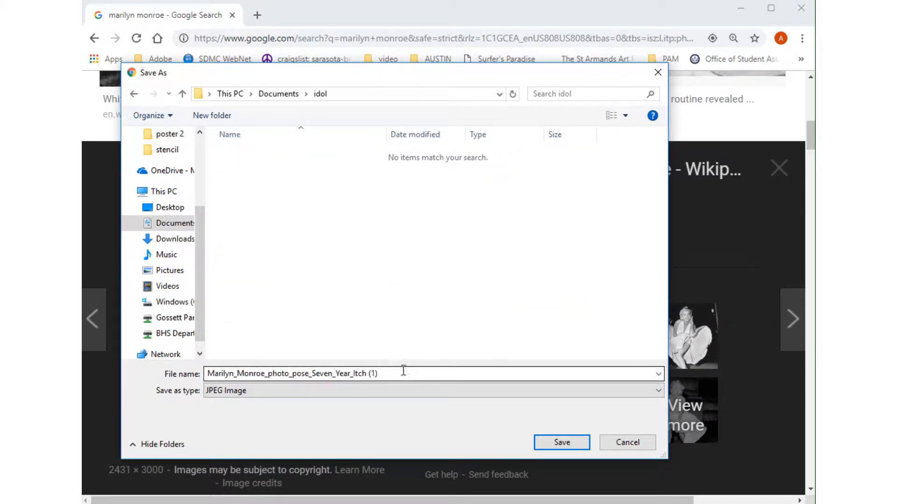
type("marilyn monroe")
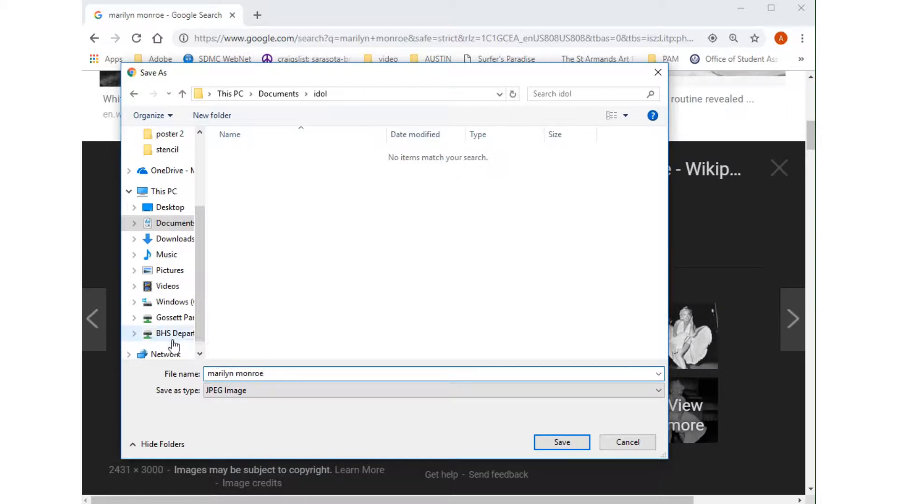
left_click(577, 442)
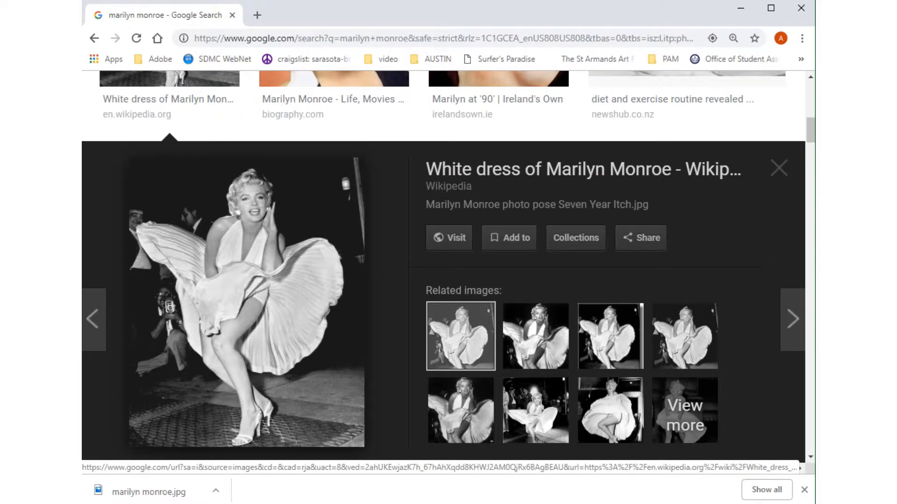
Switch to Photoshop and create a Web document named idol with the Web Most Common (1366, 768) artboard size and white background.
key("alt+Tab")
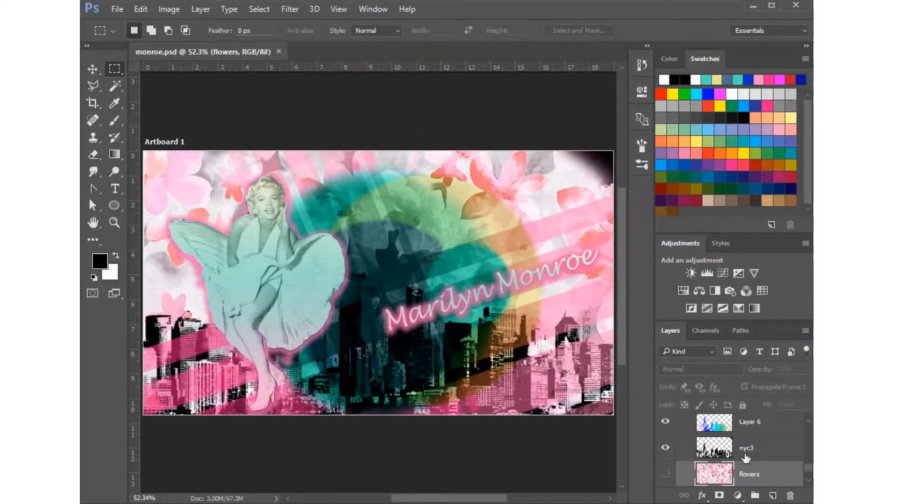
left_click_drag(809, 469, 811, 444)
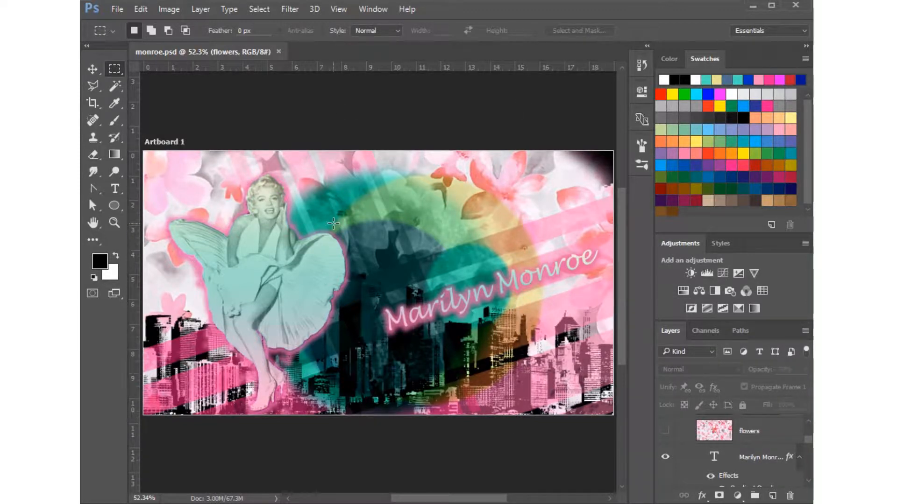
left_click(114, 10)
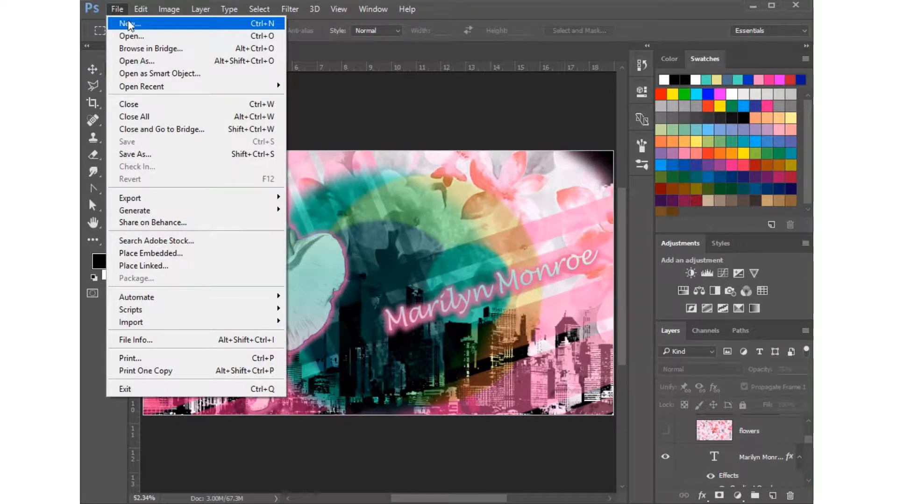
left_click(125, 23)
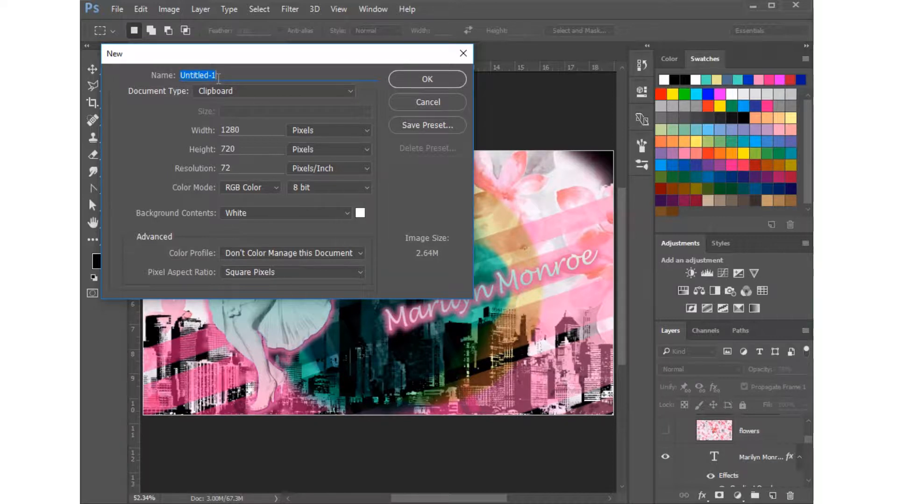
key("BackSpace")
left_click(252, 90)
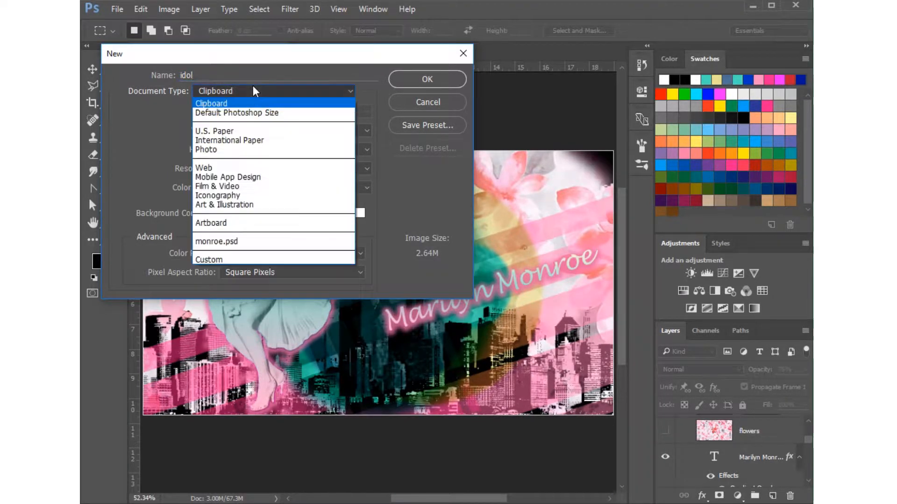
left_click(210, 168)
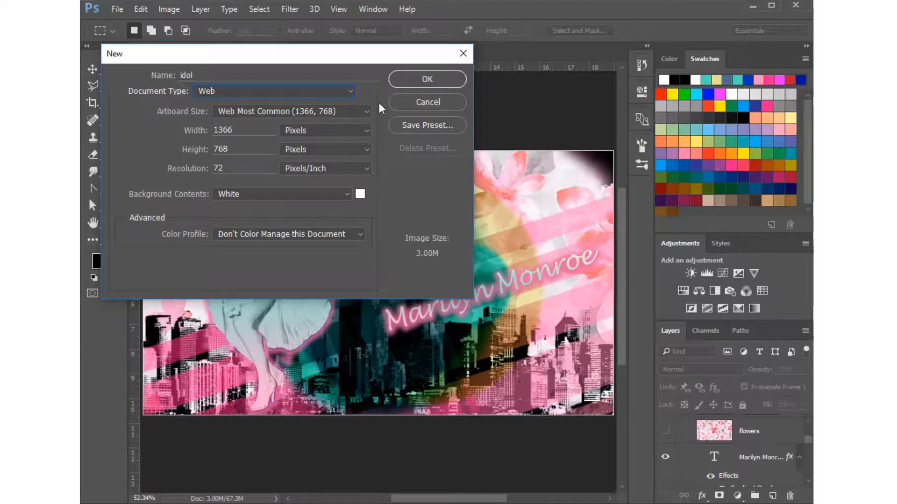
left_click(427, 79)
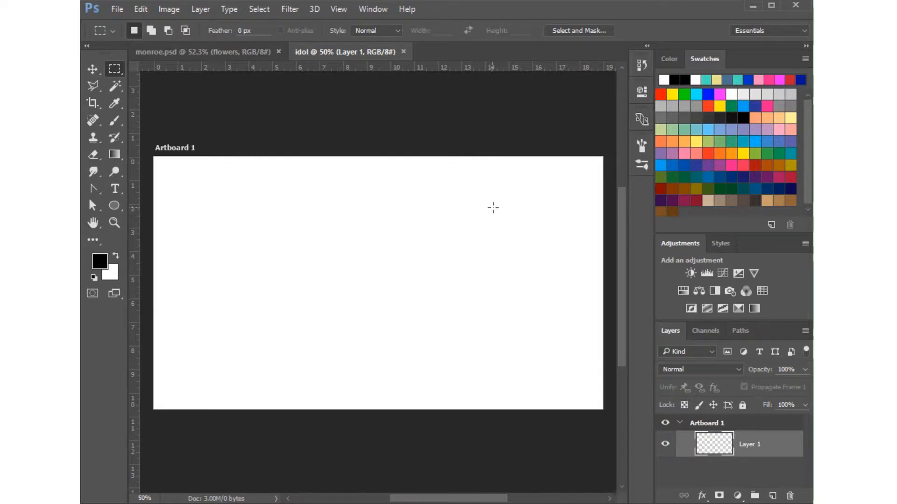
Save the document as a Photoshop file named idol in the idol folder within Documents, accepting the format options.
left_click(117, 10)
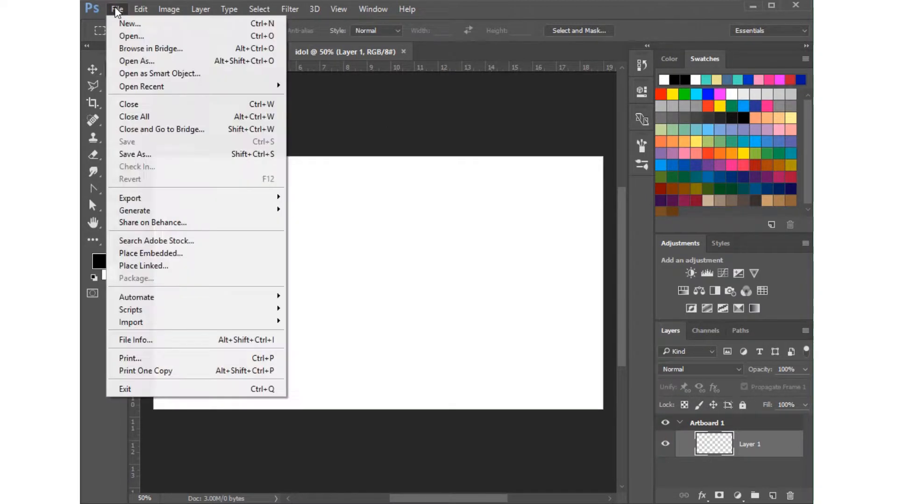
left_click(138, 155)
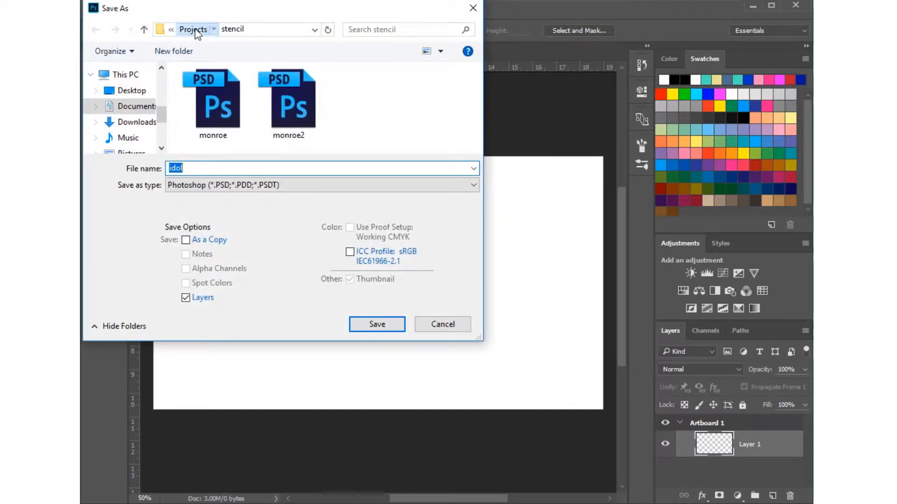
left_click(194, 30)
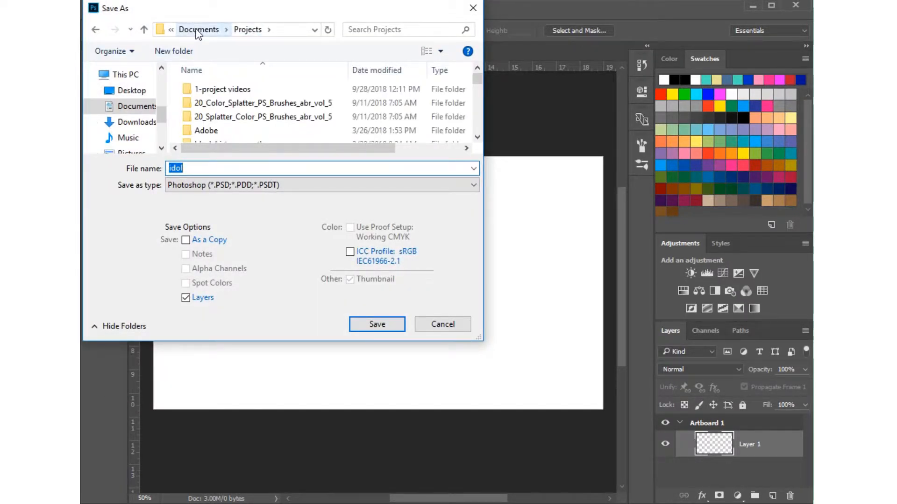
left_click(199, 30)
scroll(243, 111, "down", 1)
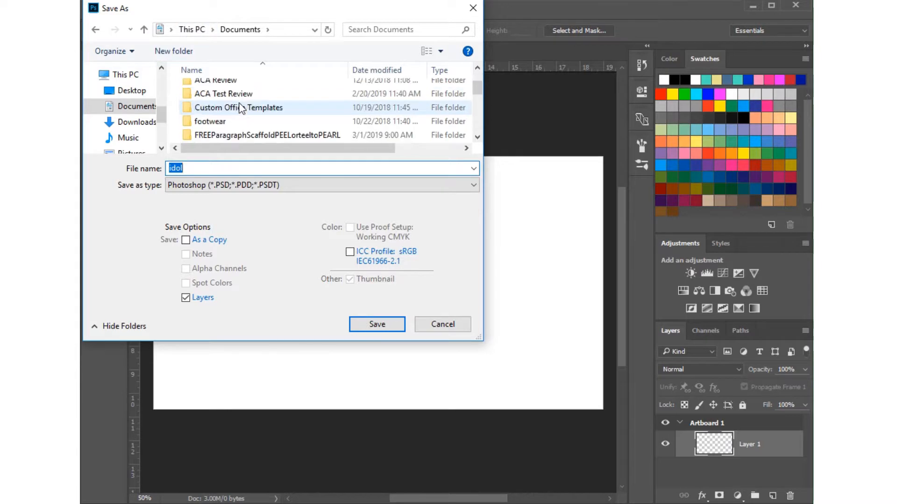
scroll(239, 108, "down", 2)
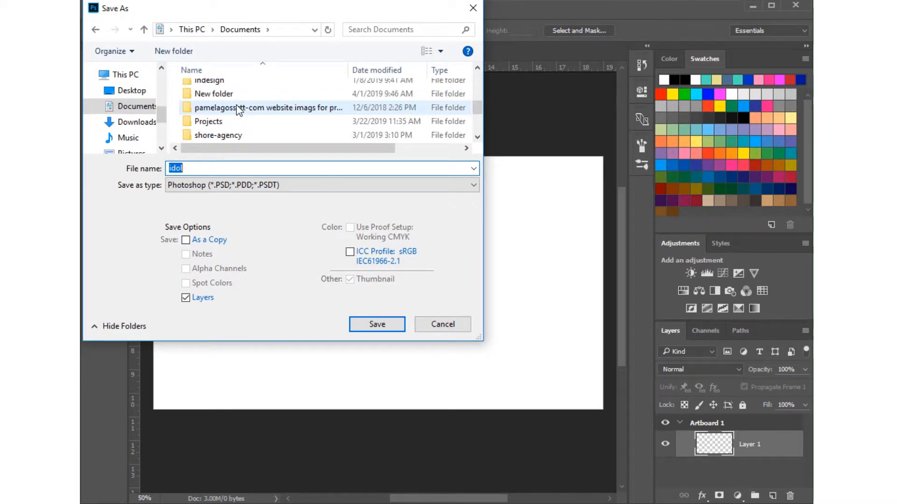
left_click(477, 68)
left_click(477, 68)
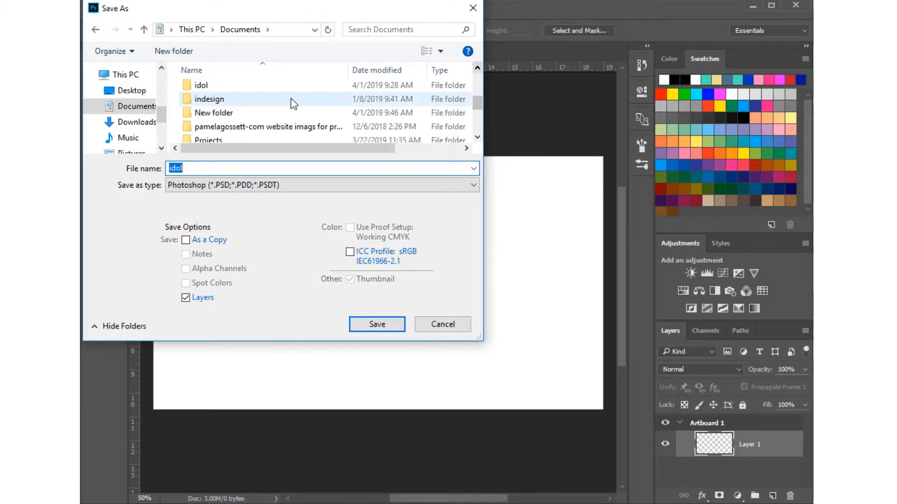
double_click(188, 88)
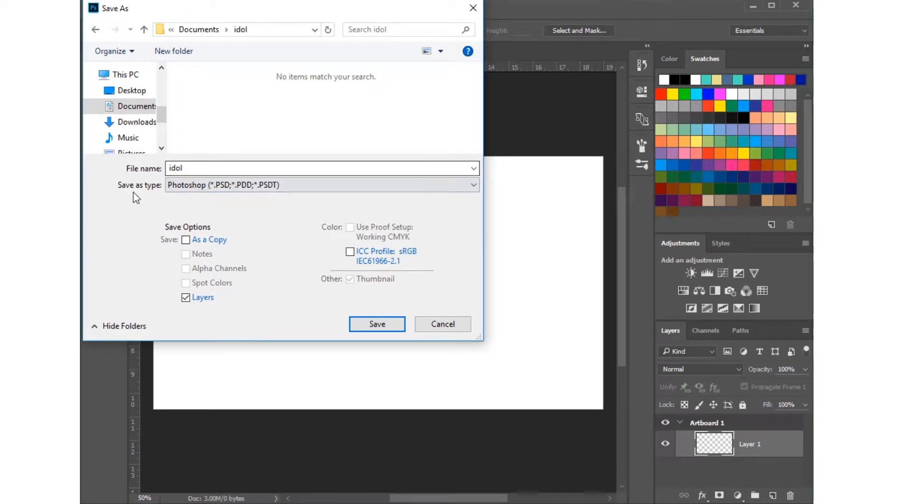
left_click(384, 326)
left_click(625, 135)
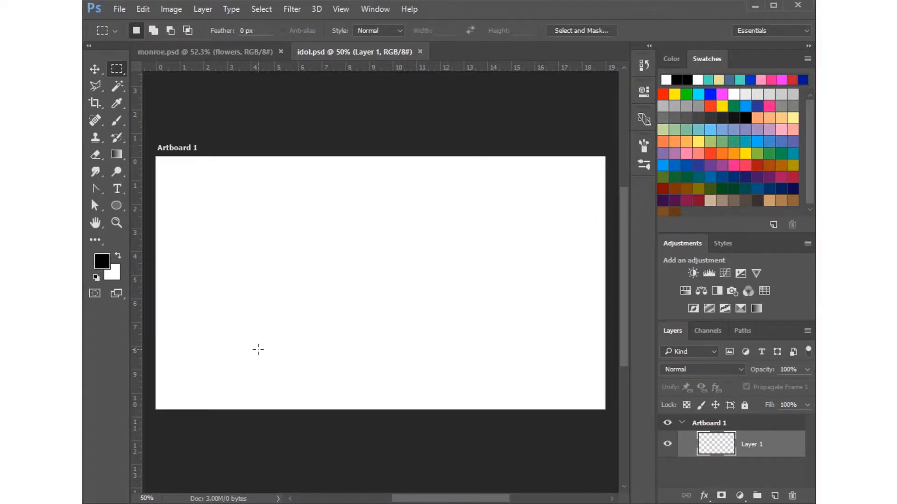
Place the marilyn monroe image from the idol folder as an embedded object on the artboard.
left_click(119, 10)
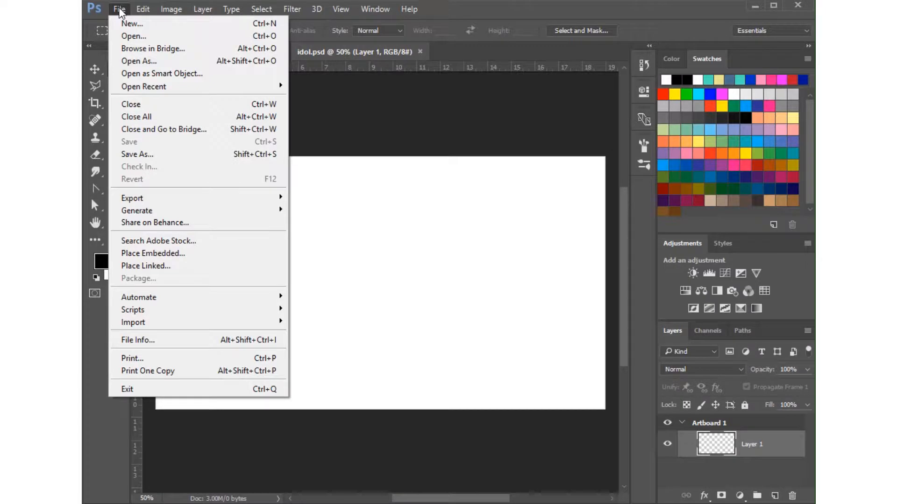
left_click(159, 255)
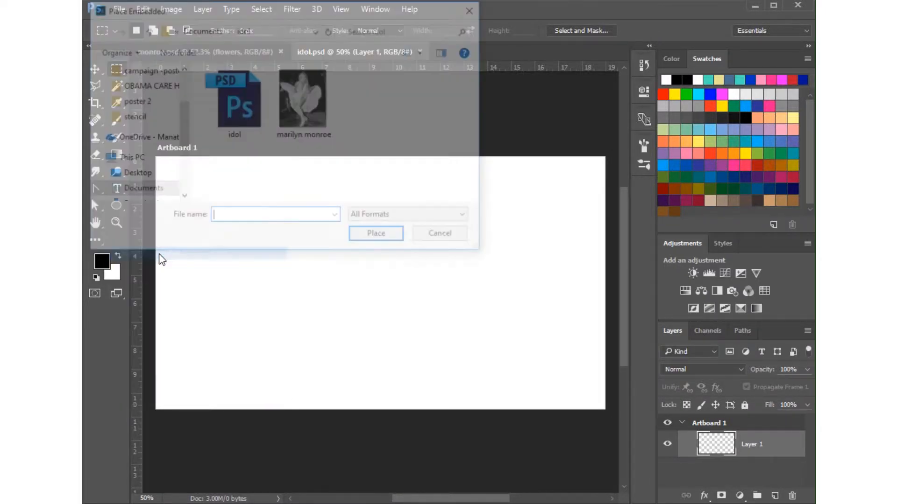
left_click(188, 31)
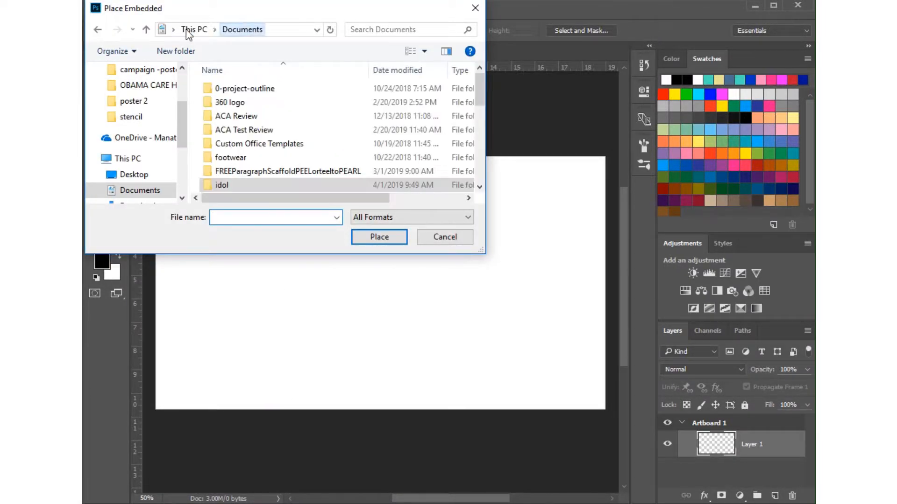
double_click(220, 185)
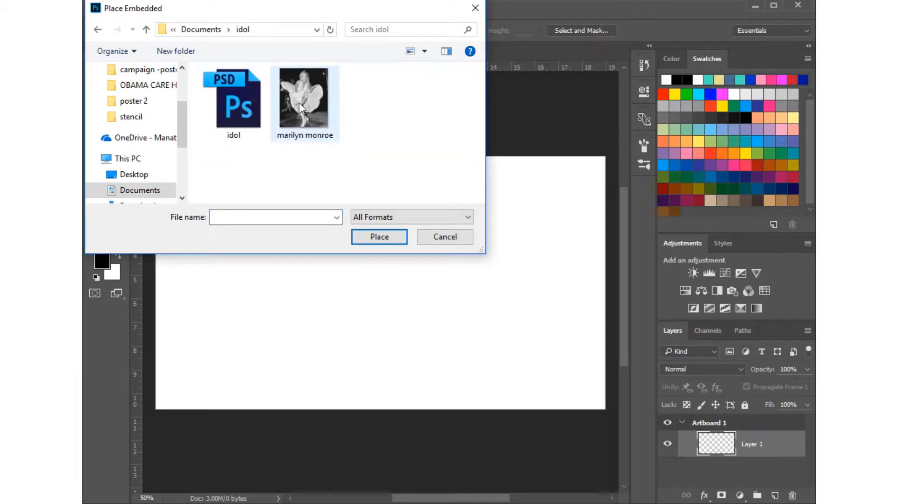
left_click(303, 118)
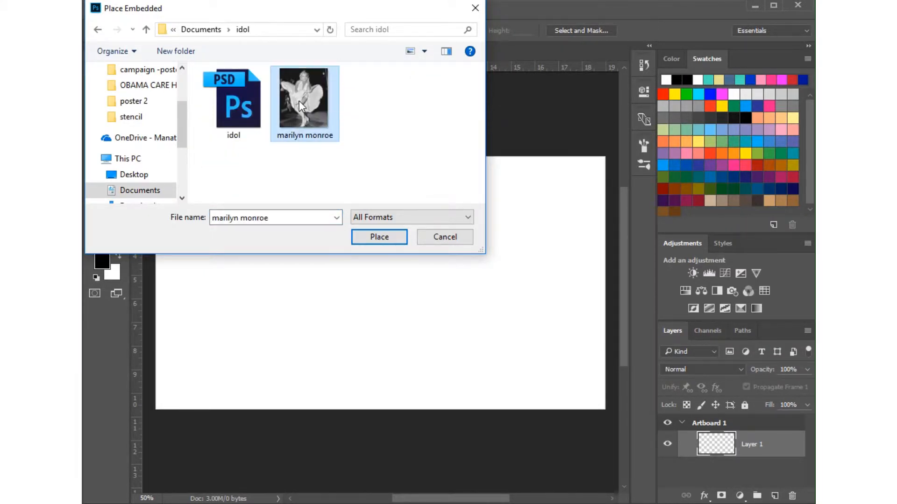
left_click(387, 241)
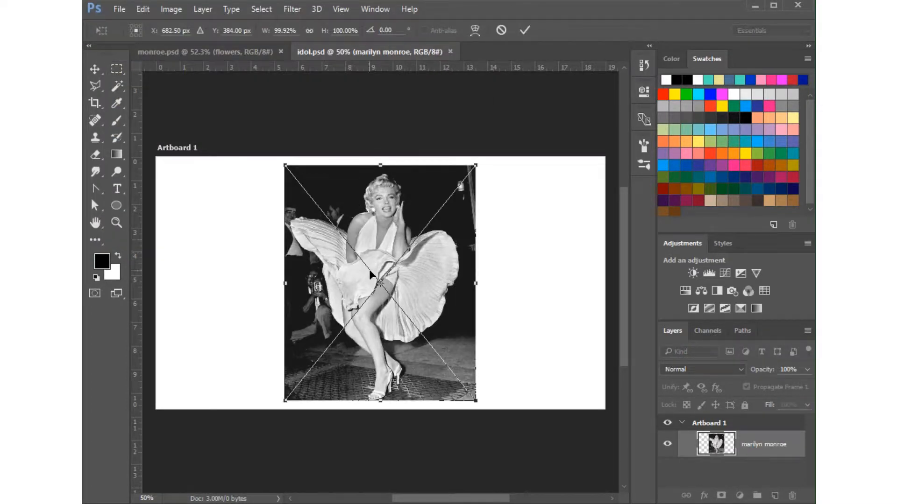
Move the placed photo to the artboard's left side, scale it to about 100.6%, and commit the placement.
left_click_drag(382, 240, 263, 238)
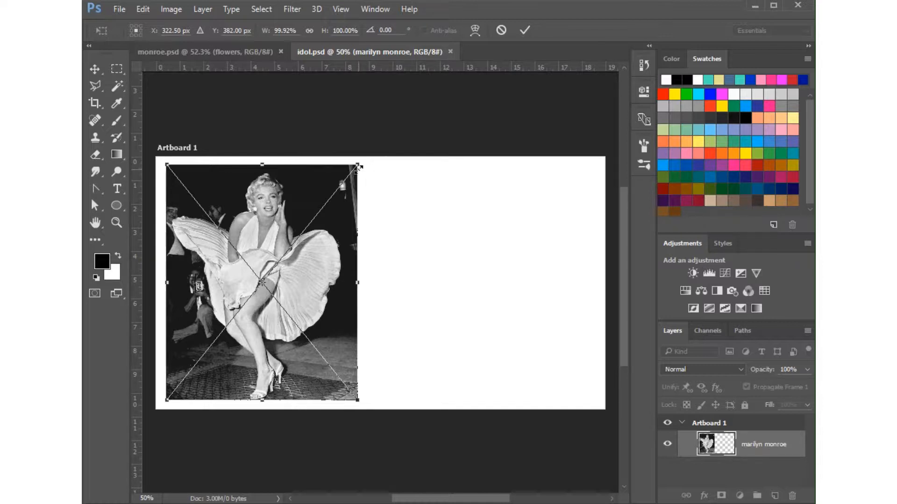
mouse_move(359, 167)
left_mouse_down()
mouse_move(264, 243)
mouse_move(359, 173)
mouse_move(320, 214)
mouse_move(366, 158)
mouse_move(352, 184)
mouse_move(358, 164)
left_mouse_up()
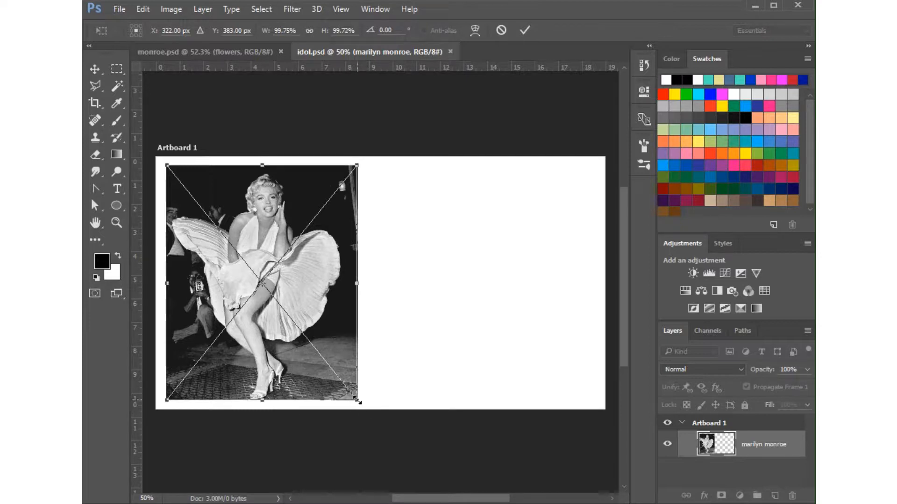
mouse_move(358, 401)
left_mouse_down()
mouse_move(303, 352)
mouse_move(359, 403)
left_mouse_up()
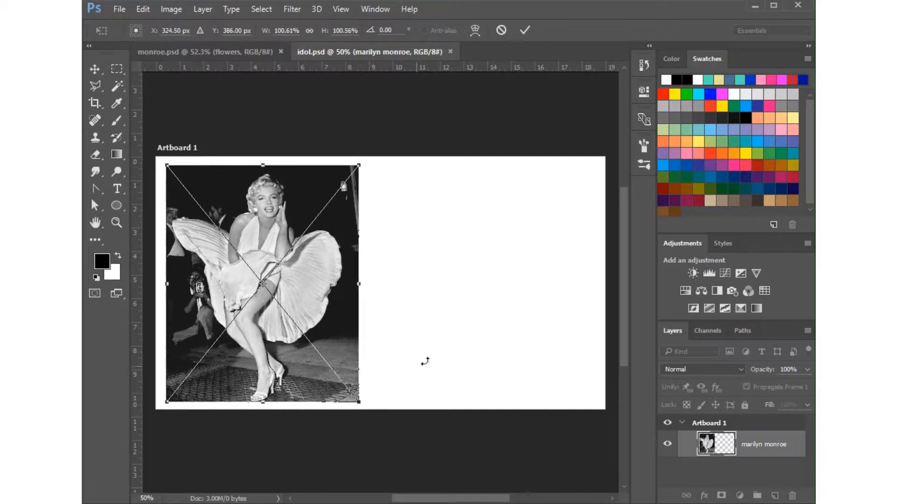
left_click(526, 28)
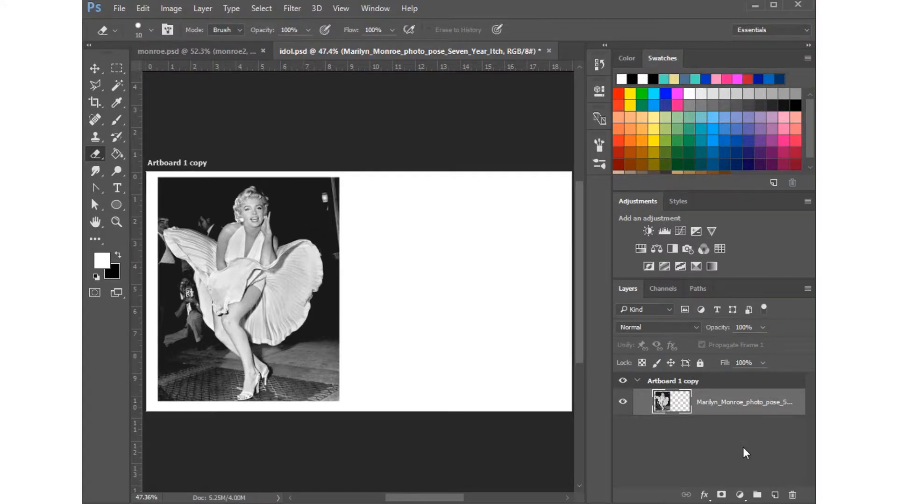
Add a new layer, fill it with white using the Paint Bucket Tool, and arrange it beneath the photo layer.
left_click(775, 496)
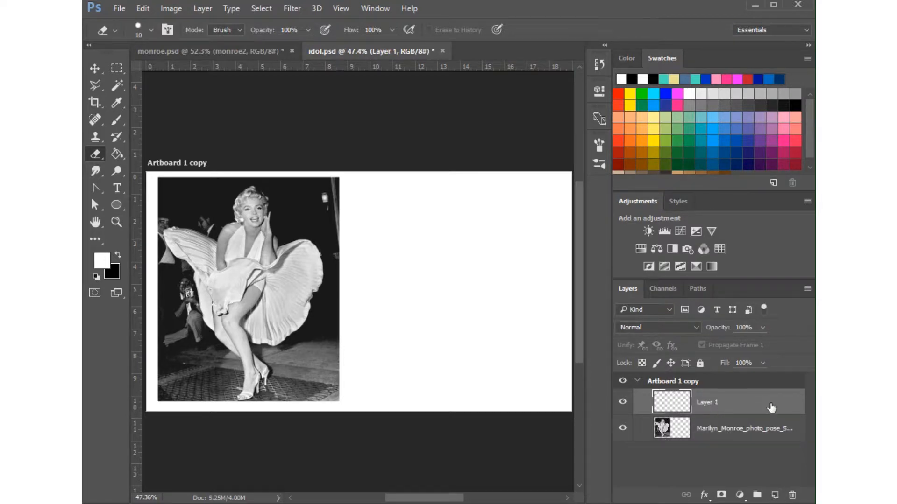
left_click_drag(770, 402, 725, 452)
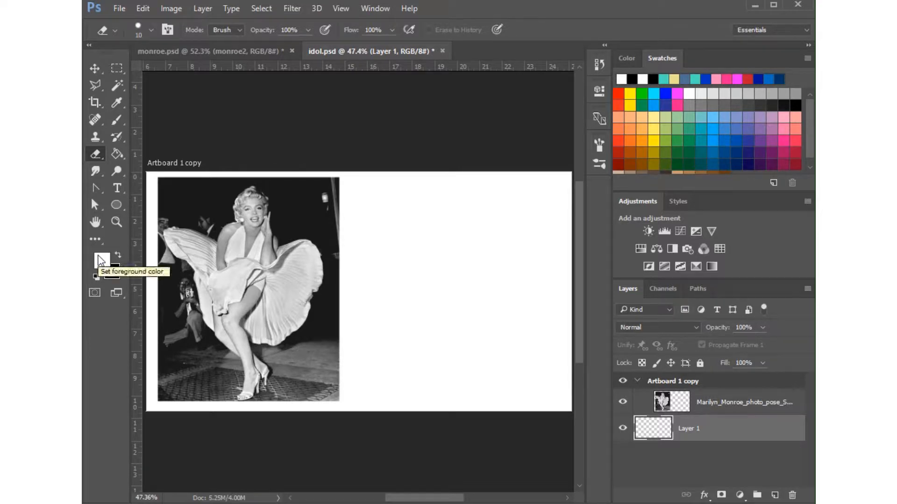
left_click(637, 60)
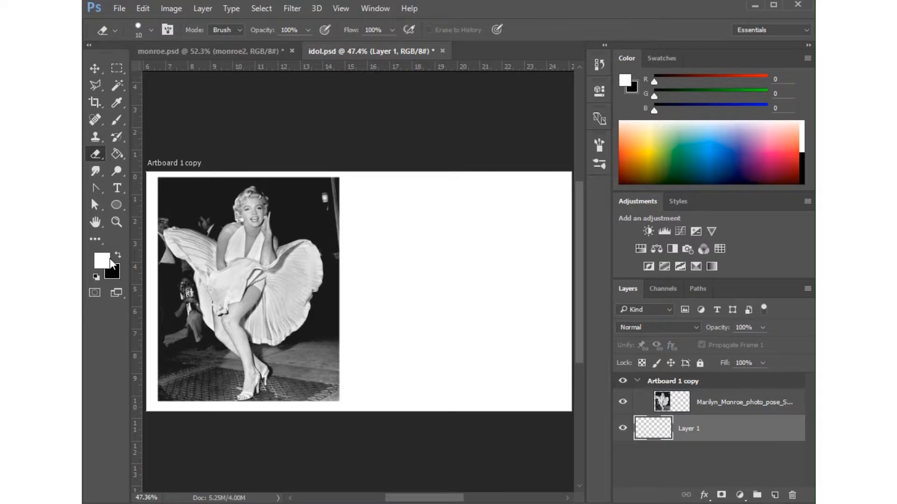
left_click(119, 153)
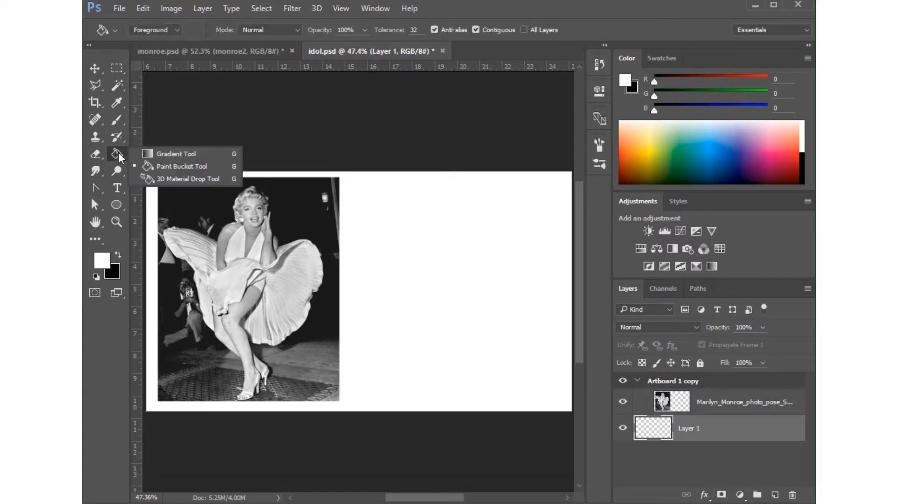
left_click(174, 168)
left_click(496, 277)
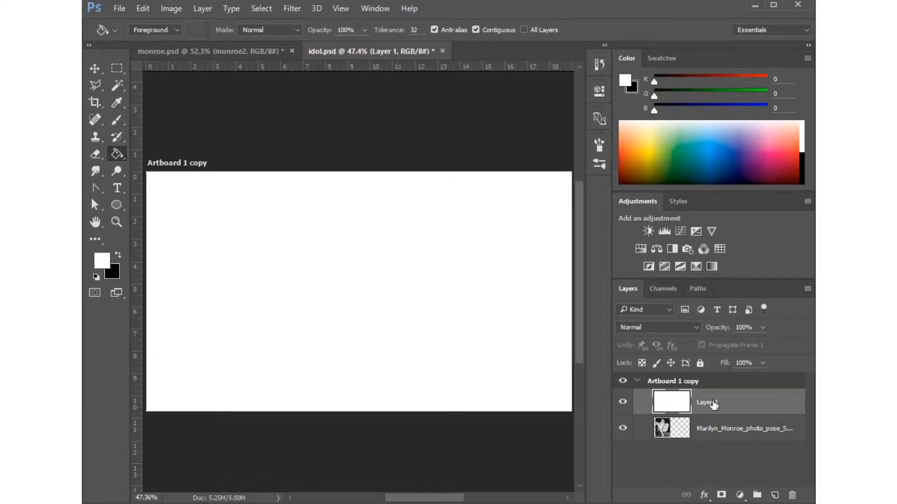
left_click_drag(750, 407, 712, 395)
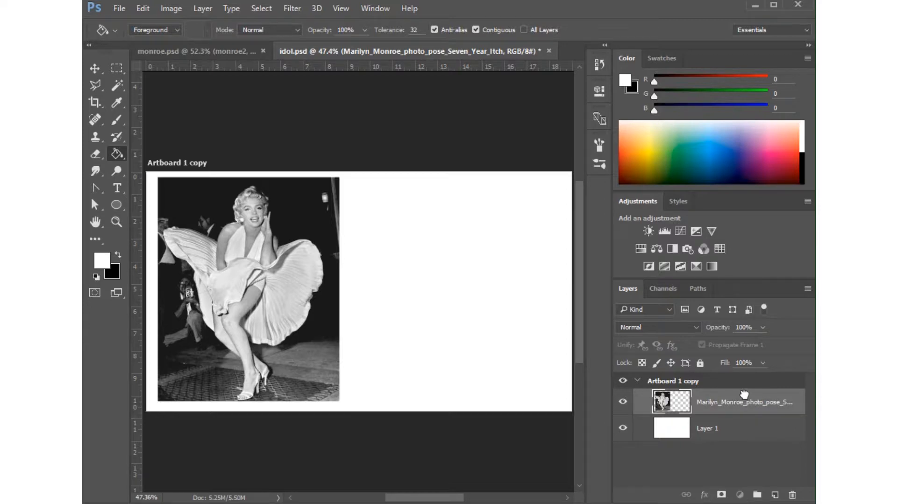
Duplicate the photo layer under the name image2 and hide the original photo layer.
left_click_drag(744, 397, 777, 497)
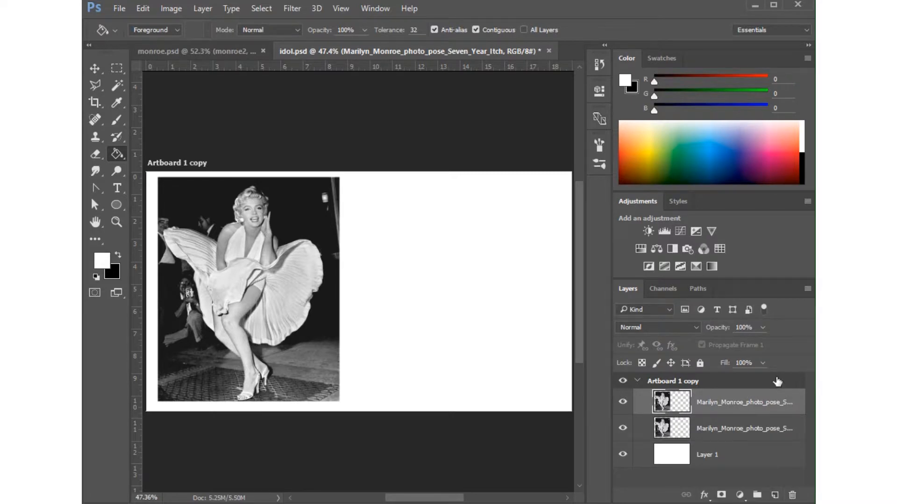
left_click(623, 430)
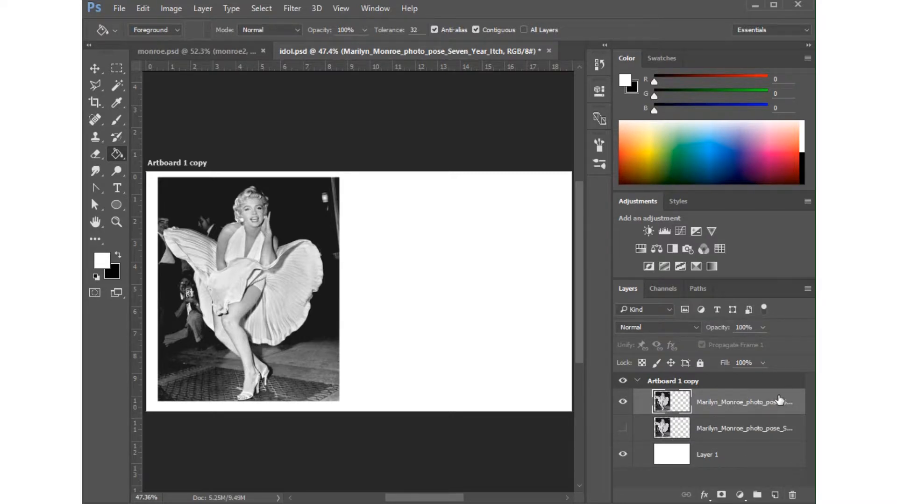
double_click(758, 405)
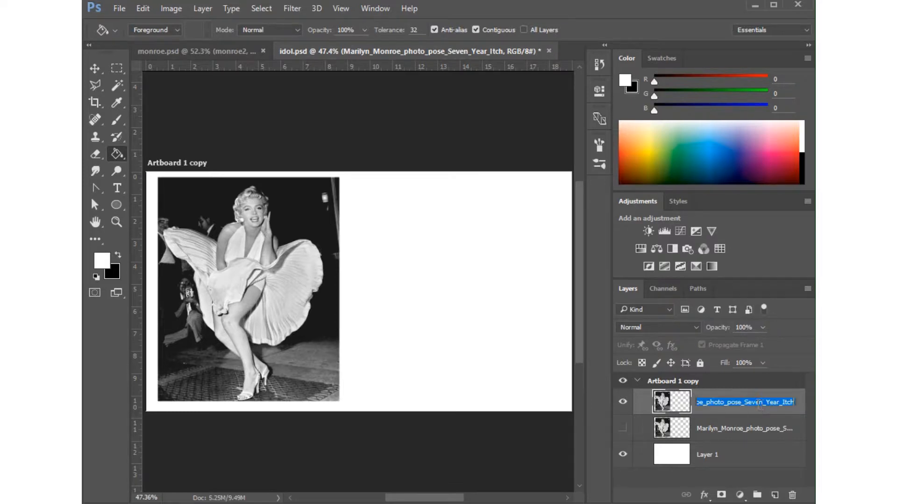
type("image2")
key("Return")
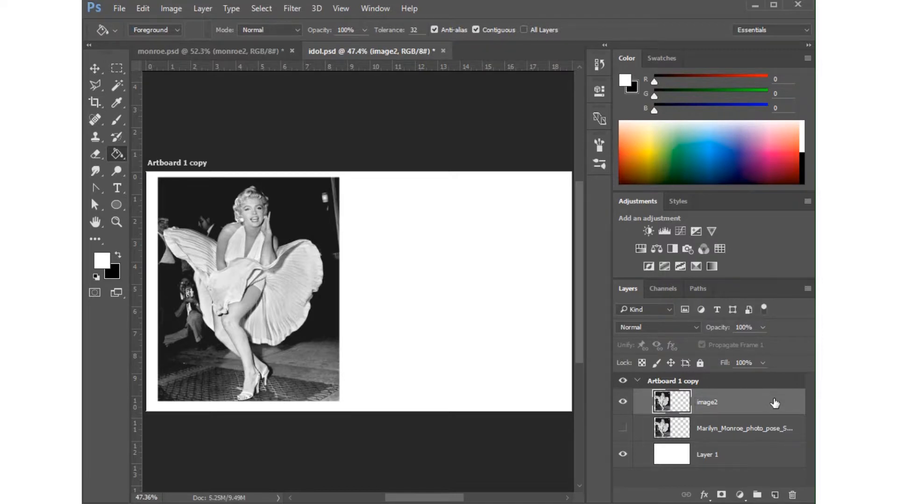
Add a layer mask to image2 and brush it black over the photo's lower-right corner and white beside the shoe.
left_click(721, 496)
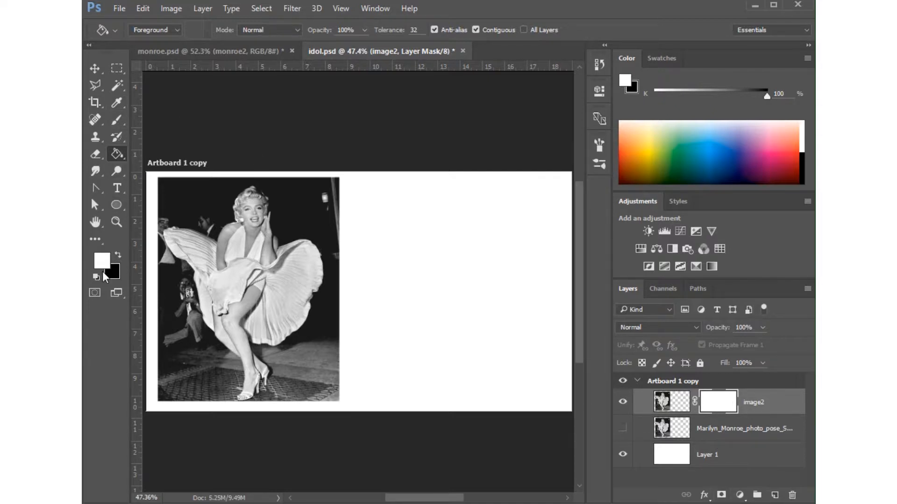
left_click(118, 120)
left_click(163, 122)
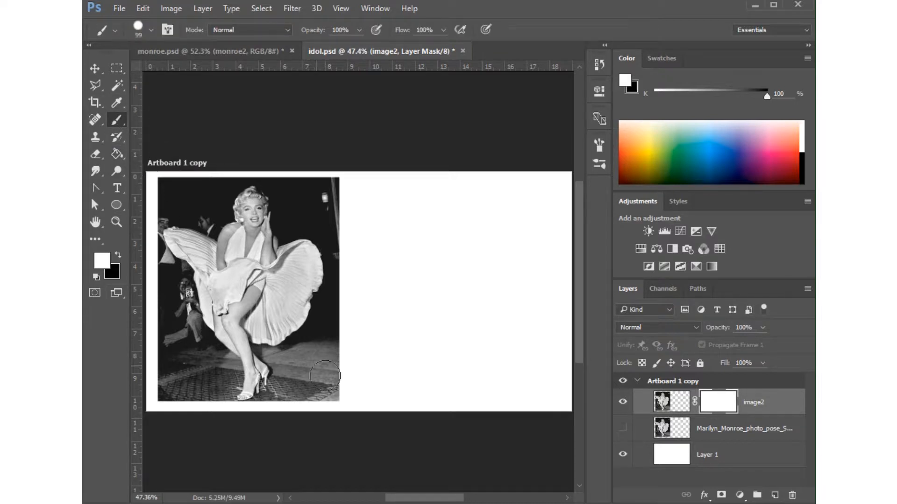
left_click(119, 254)
mouse_move(306, 392)
left_mouse_down()
mouse_move(336, 357)
mouse_move(352, 369)
mouse_move(328, 387)
mouse_move(343, 392)
mouse_move(324, 410)
mouse_move(311, 381)
mouse_move(329, 350)
left_mouse_up()
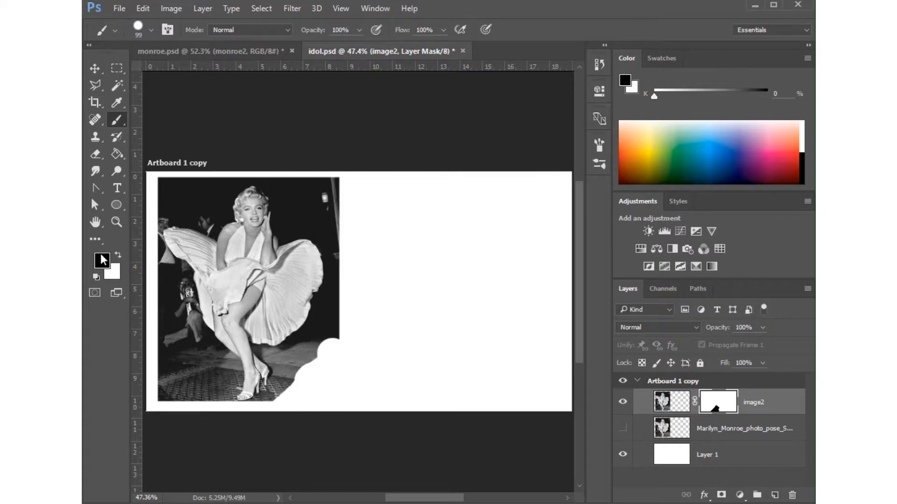
mouse_move(277, 396)
left_mouse_down()
mouse_move(255, 381)
mouse_move(271, 388)
mouse_move(243, 392)
mouse_move(255, 369)
mouse_move(250, 386)
mouse_move(261, 392)
left_mouse_up()
left_click(119, 252)
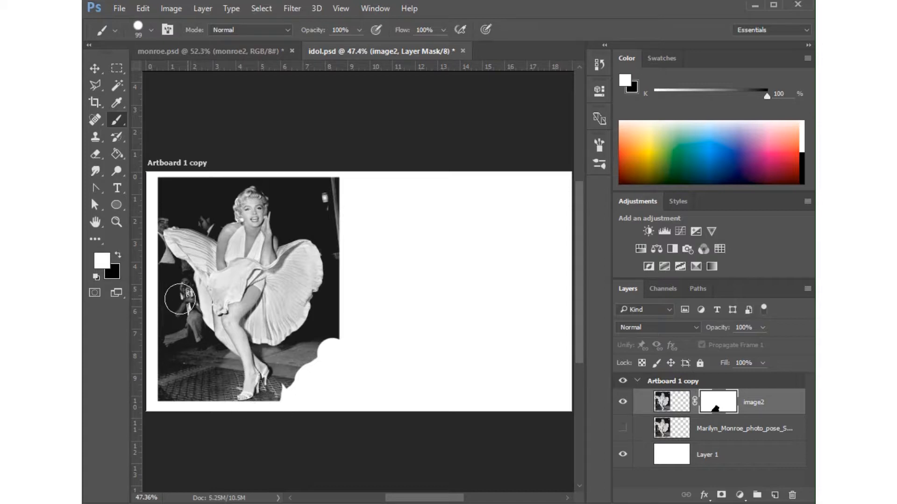
Erase the photo's upper-right background on the image2 mask with an 84 px Eraser, and swap the foreground and background colors.
left_click(92, 158)
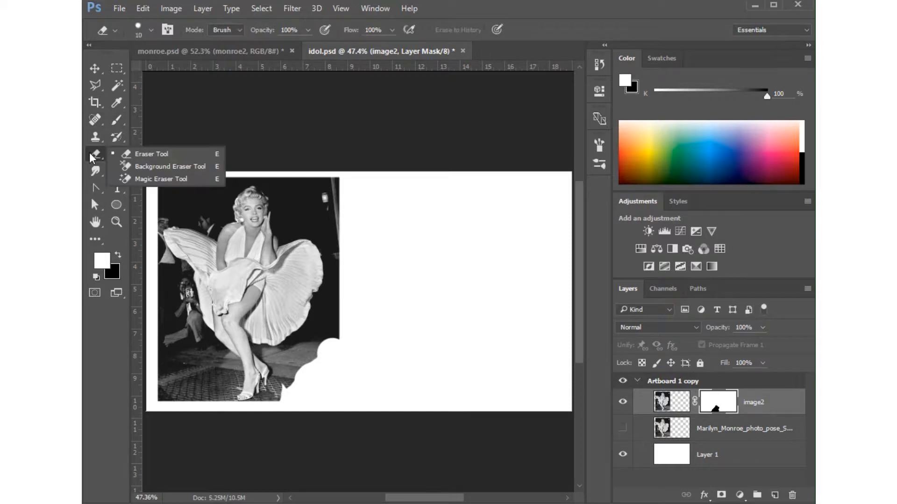
left_click(154, 149)
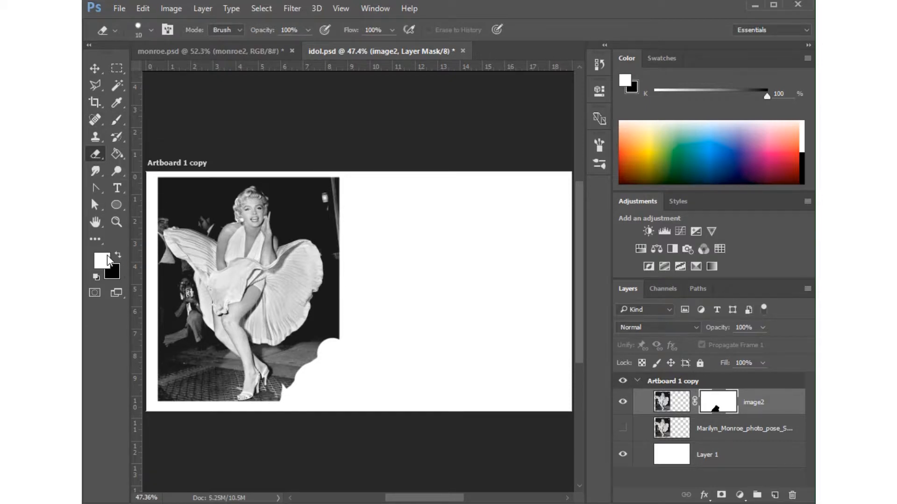
left_click(150, 29)
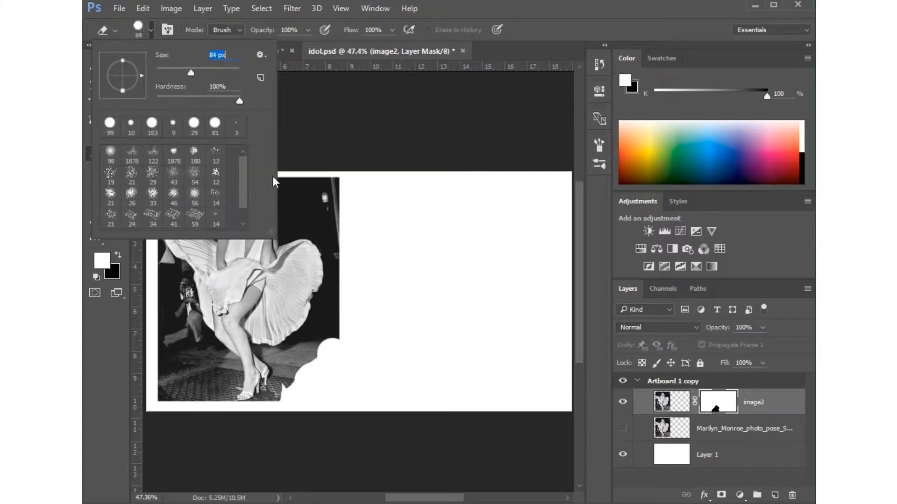
mouse_move(322, 185)
left_mouse_down()
mouse_move(347, 214)
mouse_move(325, 175)
mouse_move(336, 207)
mouse_move(306, 204)
mouse_move(306, 188)
mouse_move(318, 213)
mouse_move(276, 180)
mouse_move(244, 208)
mouse_move(268, 205)
mouse_move(275, 221)
mouse_move(261, 201)
mouse_move(242, 217)
left_mouse_up()
left_click(118, 255)
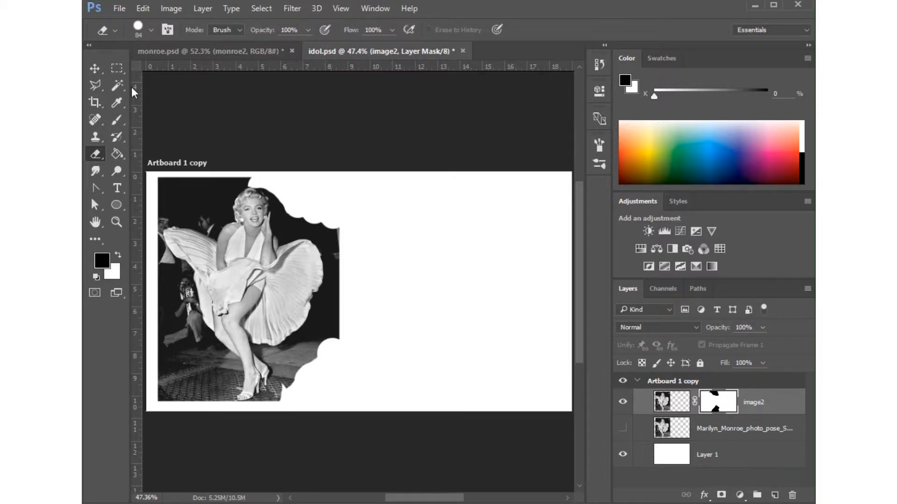
left_click(116, 88)
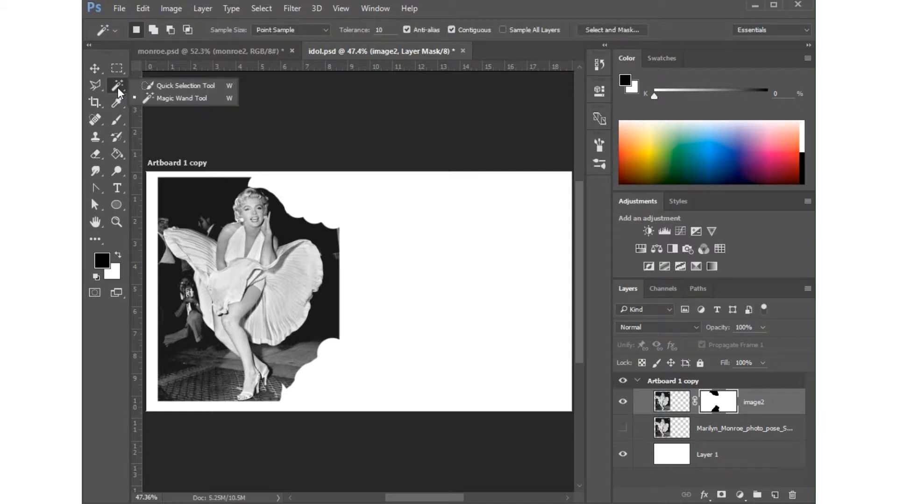
left_click(184, 85)
left_click(92, 85)
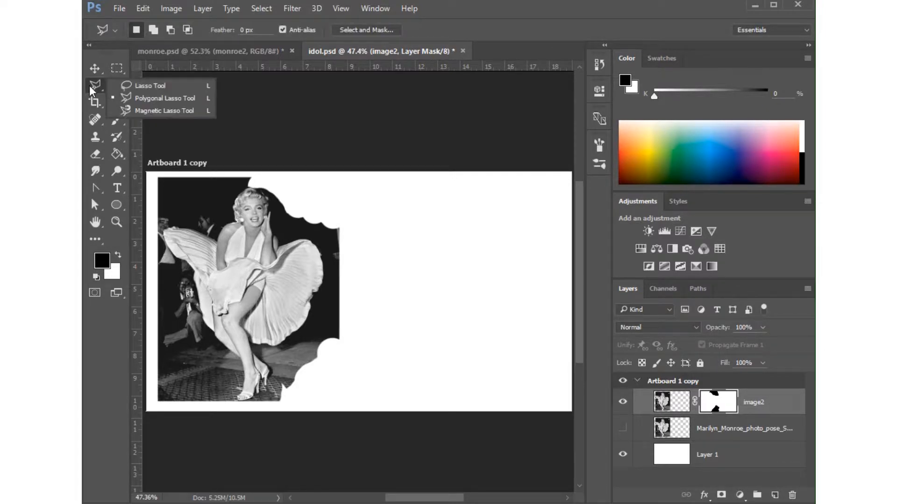
left_click(162, 110)
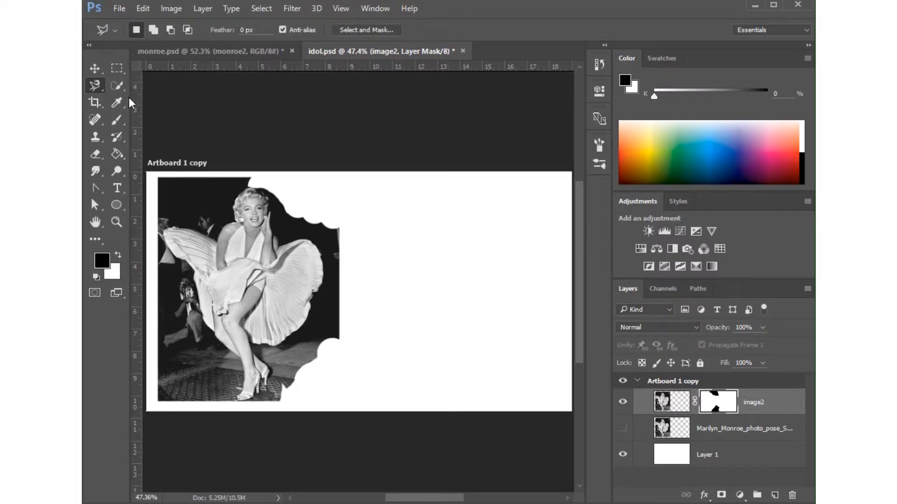
left_click(116, 69)
left_click(168, 106)
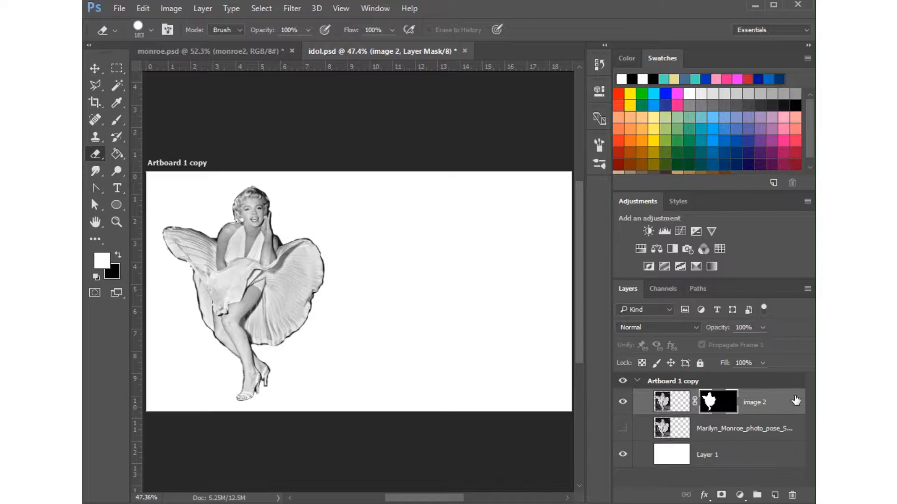
Erase the dark fringe beside the shoulder, raised hand and top of the hair on the image 2 mask with a 10 px Eraser.
left_click(116, 222)
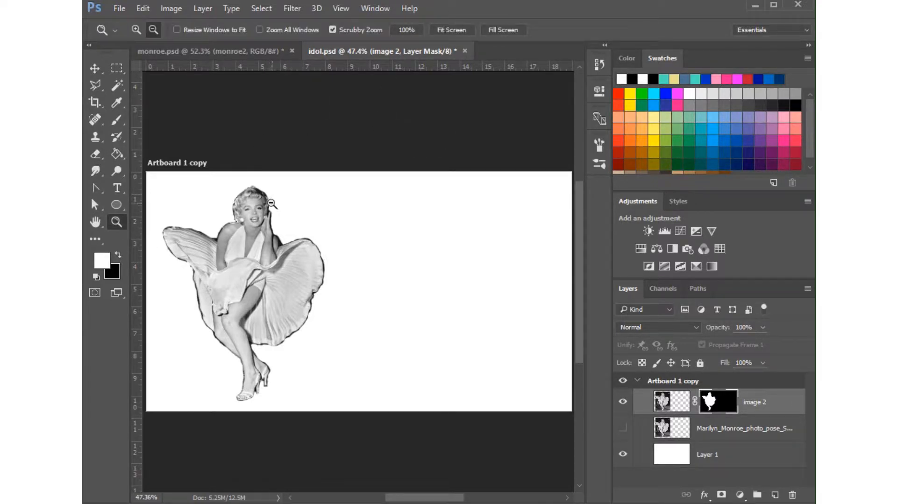
left_click_drag(271, 203, 341, 258)
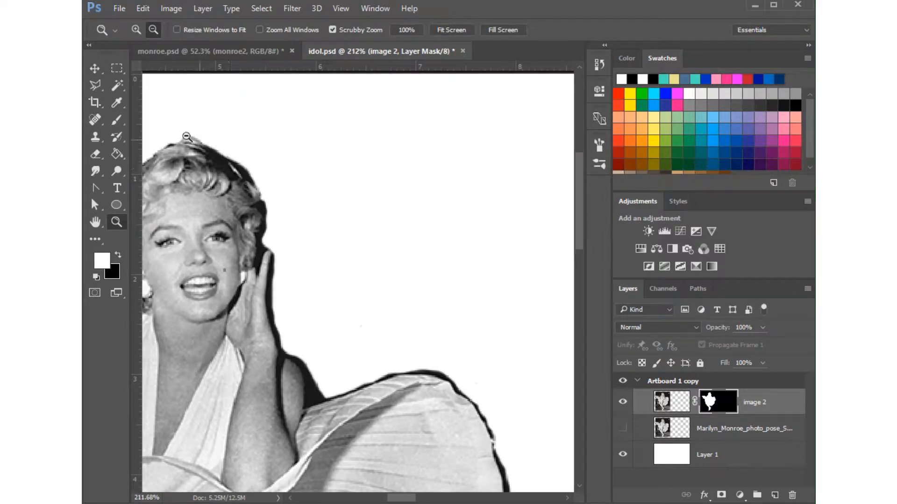
left_click(95, 154)
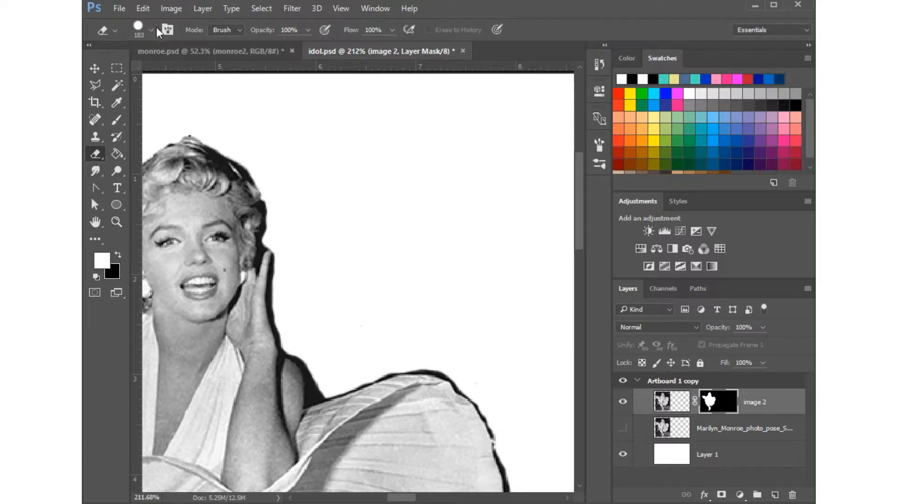
left_click(152, 30)
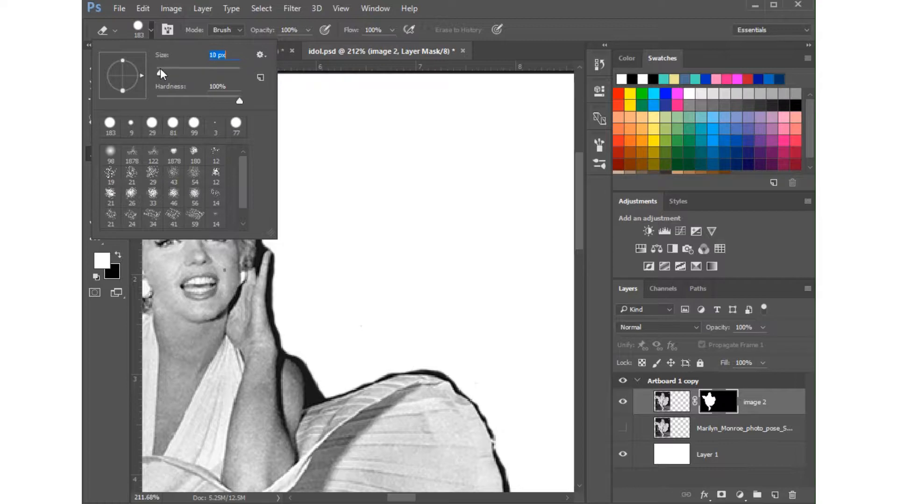
left_click_drag(161, 68, 160, 68)
mouse_move(309, 360)
left_mouse_down()
mouse_move(318, 394)
mouse_move(327, 387)
left_mouse_up()
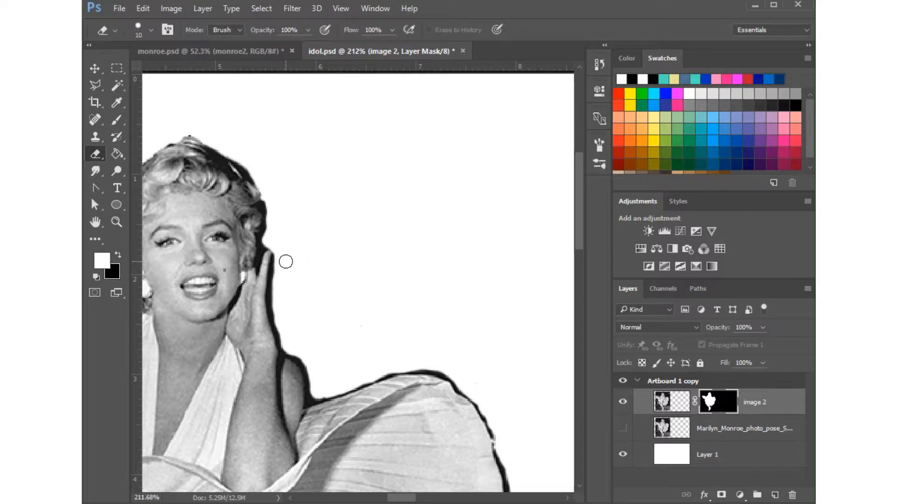
mouse_move(282, 255)
left_mouse_down()
mouse_move(278, 313)
mouse_move(281, 256)
left_mouse_up()
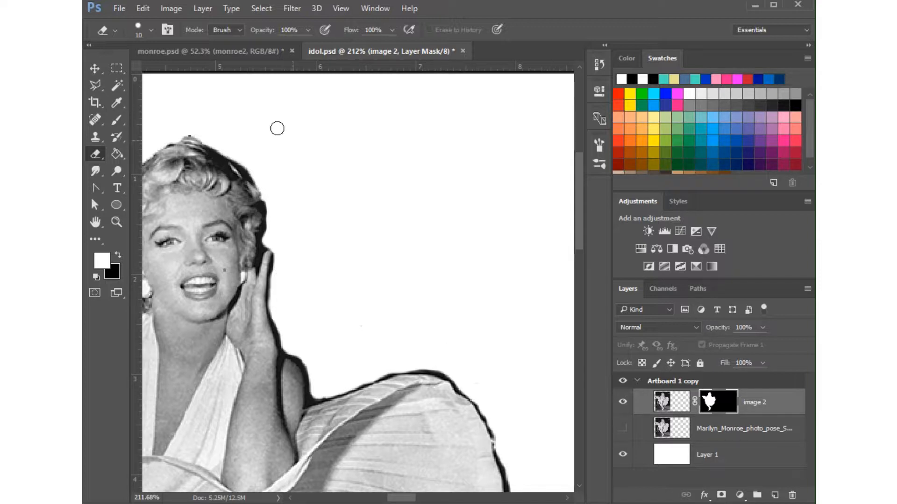
left_click(190, 132)
Erase the leftover dark fringe along the right outer edge of the flared skirt on the image 2 mask.
scroll(530, 384, "down", 3)
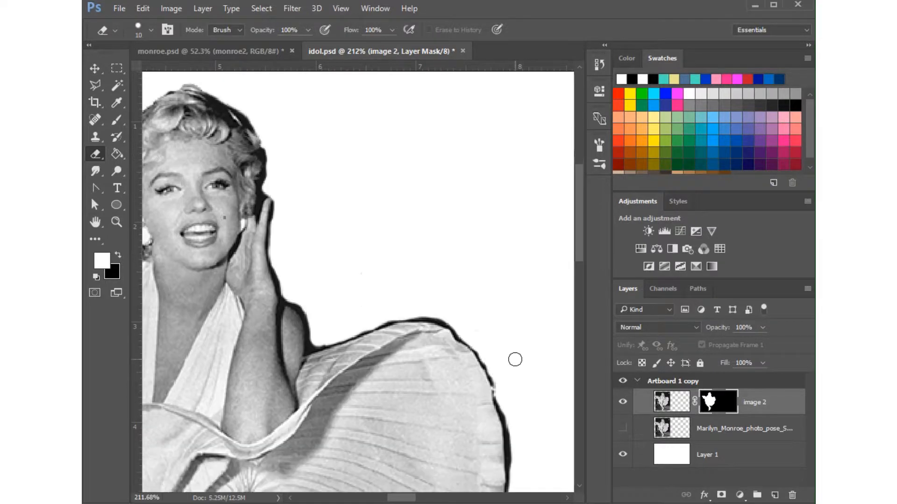
left_click_drag(581, 241, 584, 262)
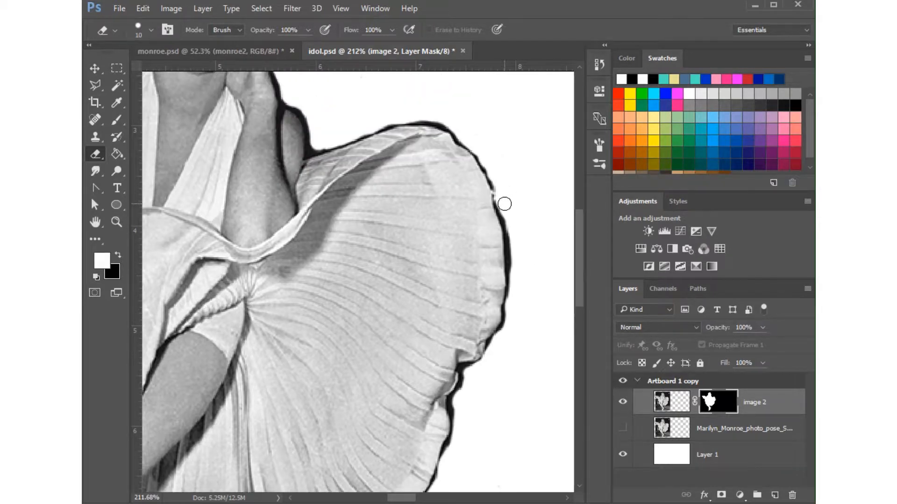
mouse_move(504, 204)
left_mouse_down()
mouse_move(514, 280)
mouse_move(518, 202)
left_mouse_up()
left_click_drag(451, 122, 417, 115)
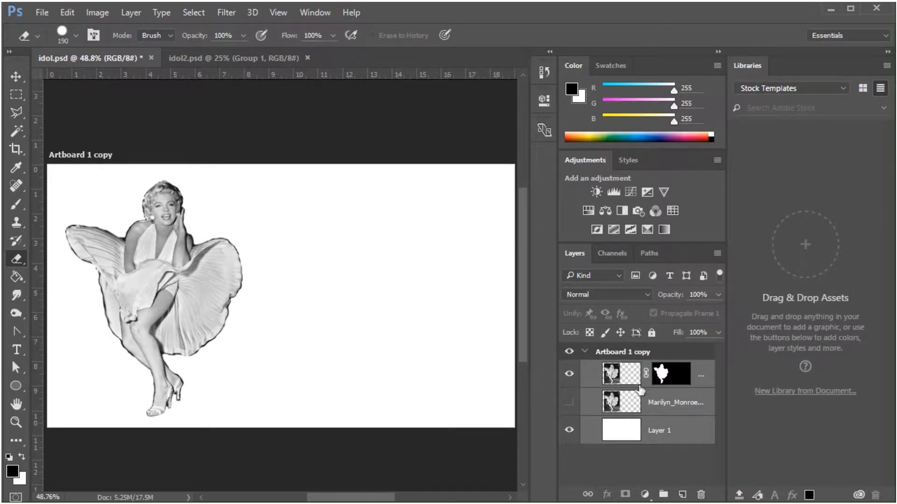
Duplicate the image 2 layer together with its mask, and hide the lower copy.
left_click(706, 374)
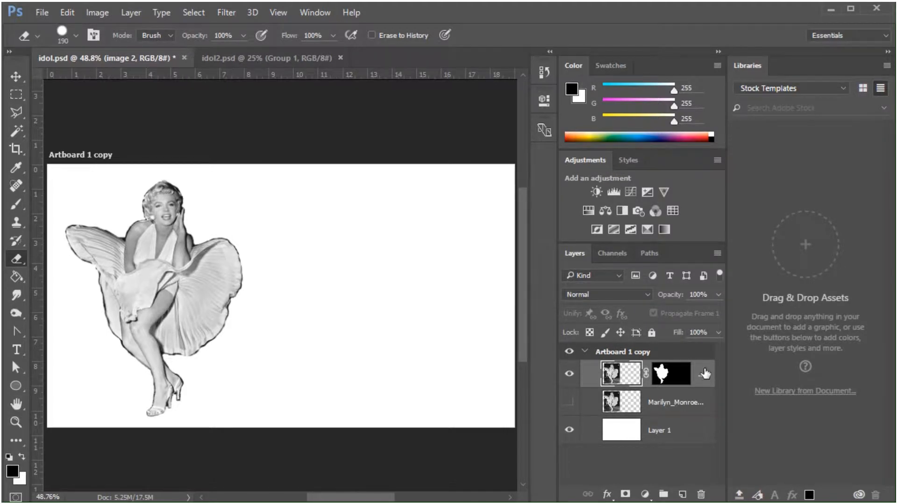
left_click_drag(702, 370, 685, 495)
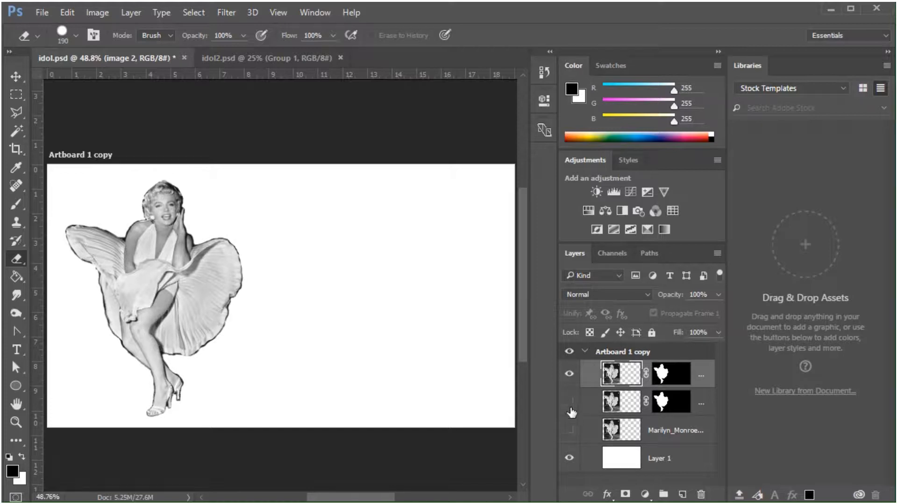
left_click(665, 376)
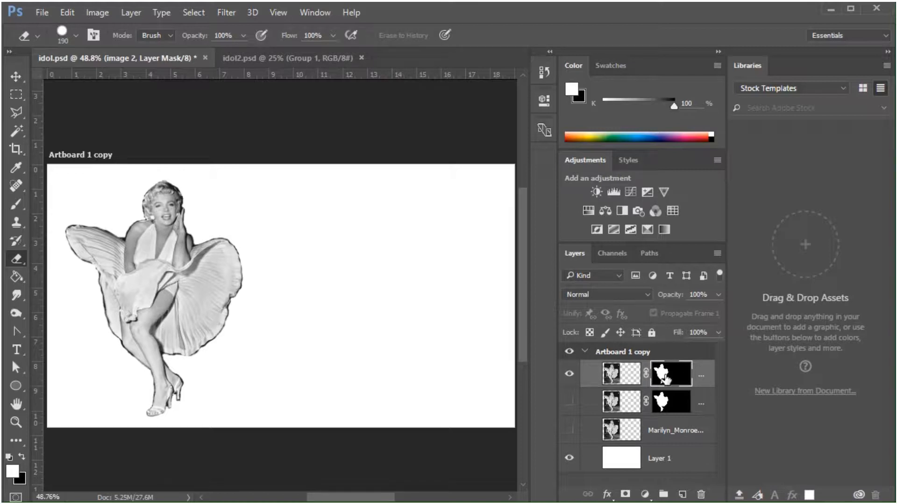
Widen the layer list so full layer names are readable, and rename the topmost image 2 copy to mask.
left_click(887, 53)
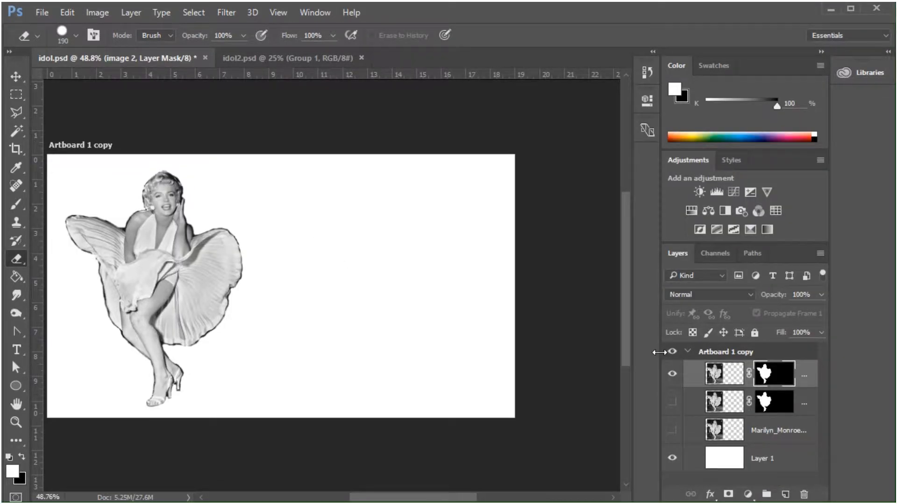
left_click_drag(659, 353, 586, 353)
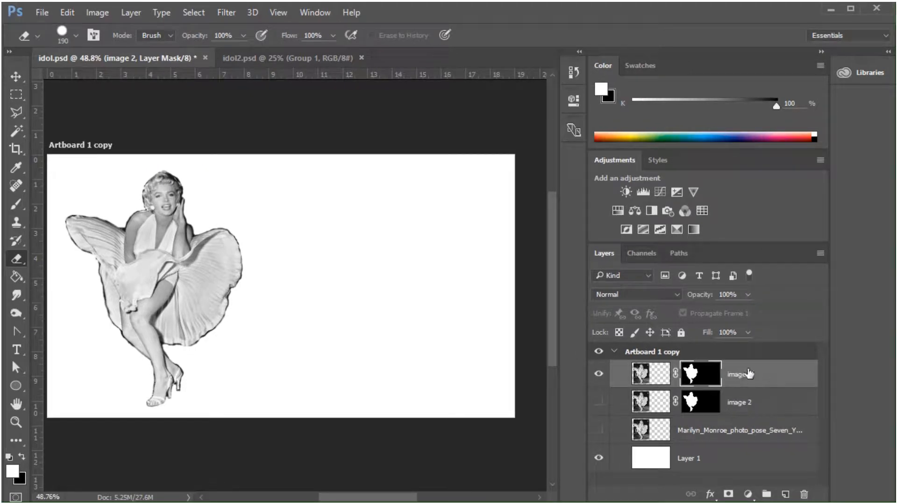
double_click(741, 374)
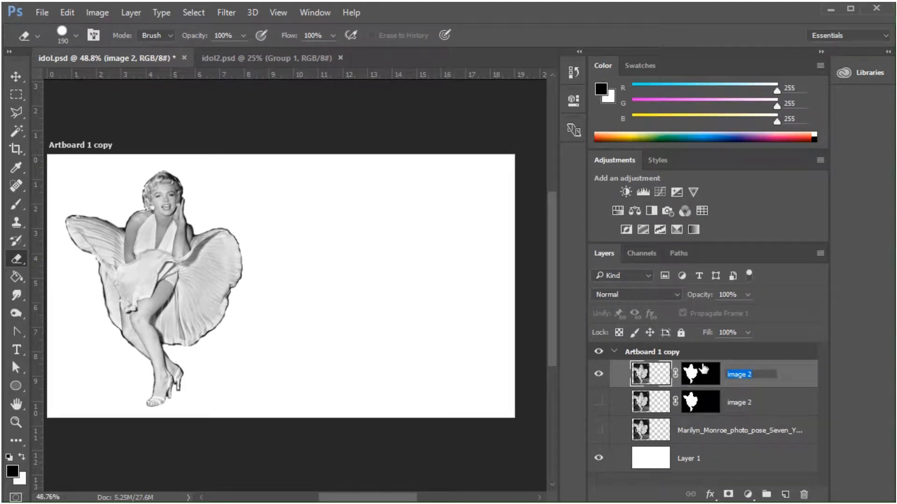
type("mask")
key("Return")
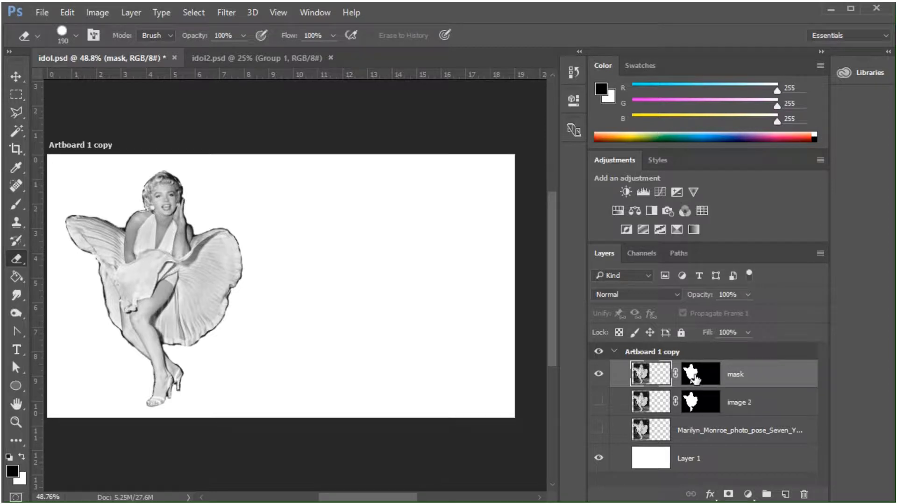
Apply the layer mask of the mask layer permanently to its pixels.
left_click(699, 377)
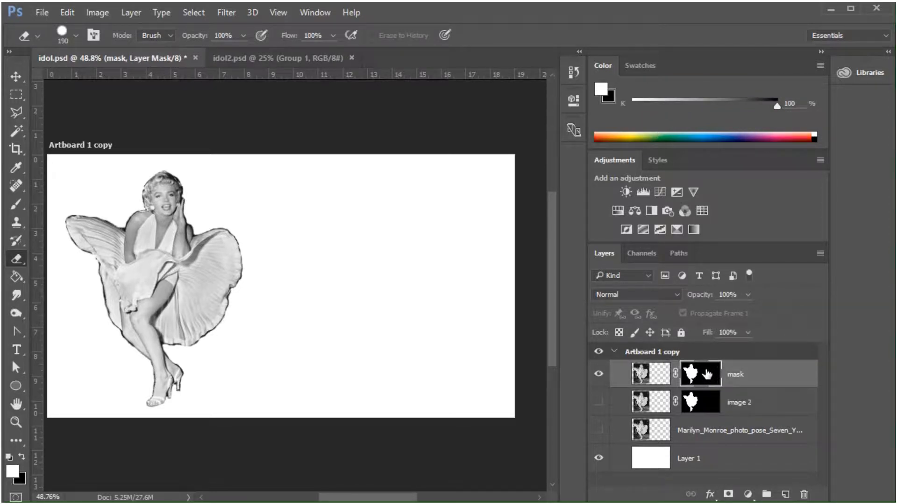
right_click(708, 375)
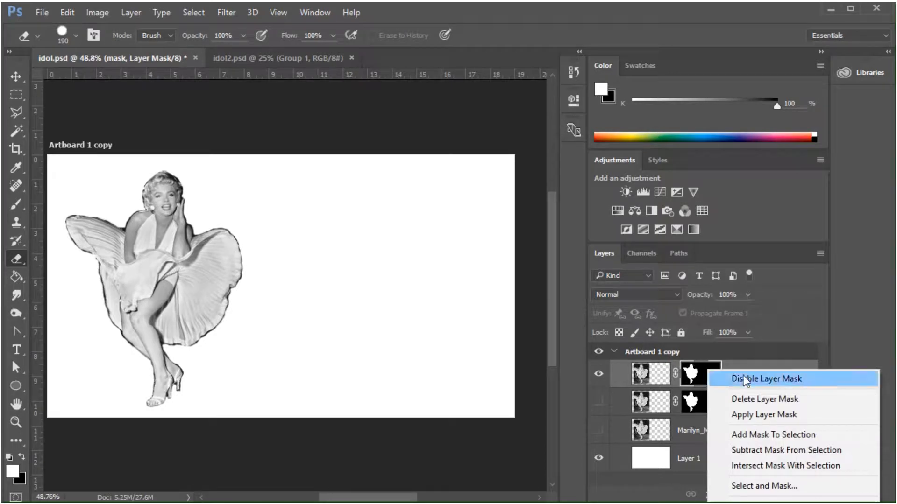
left_click(758, 415)
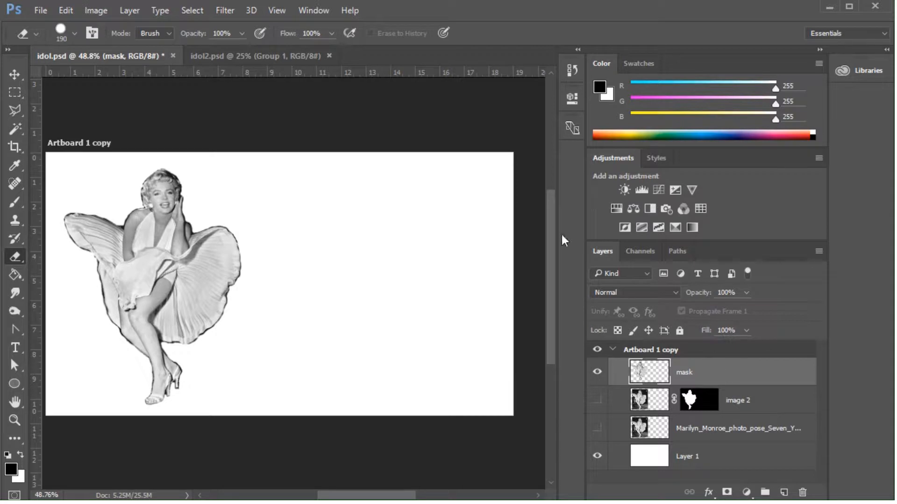
Apply a Black & White adjustment to the mask layer with Reds 89, Yellows 92, Greens 30, Cyans 130, Blues 6 and Magentas 136.
left_click(96, 9)
mouse_move(113, 47)
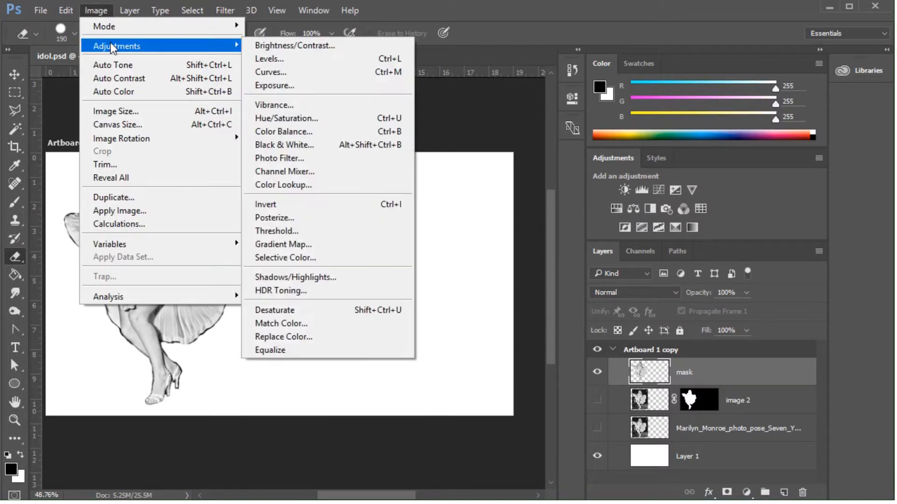
left_click(284, 145)
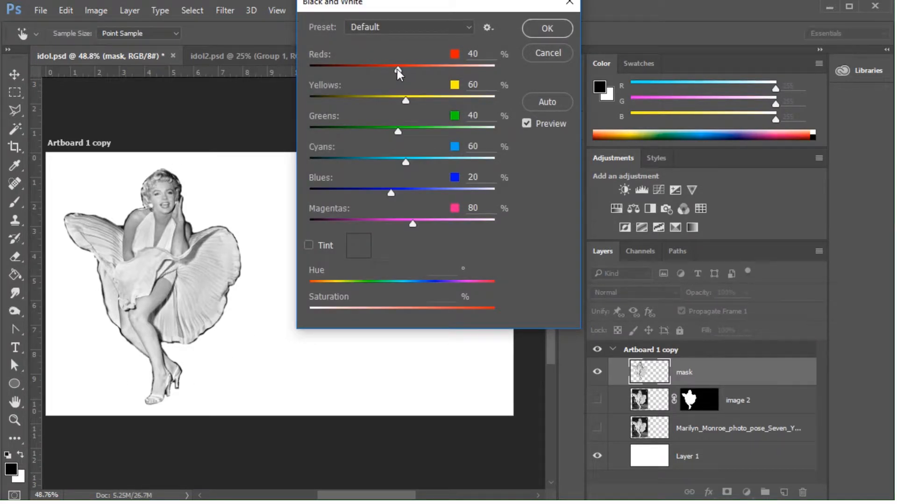
left_click_drag(398, 70, 416, 70)
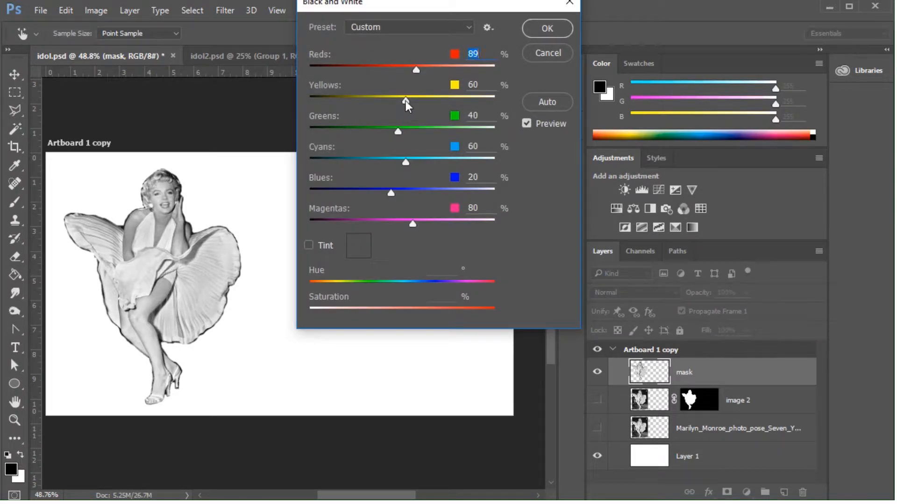
mouse_move(405, 100)
left_mouse_down()
mouse_move(363, 98)
mouse_move(417, 100)
left_mouse_up()
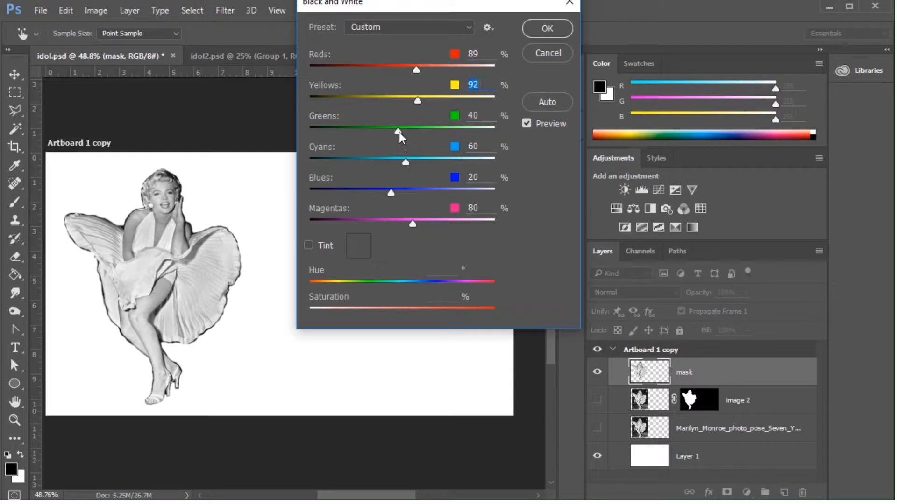
mouse_move(398, 132)
left_mouse_down()
mouse_move(464, 135)
mouse_move(395, 131)
left_mouse_up()
left_click_drag(407, 166, 432, 166)
mouse_move(392, 196)
left_mouse_down()
mouse_move(444, 194)
mouse_move(384, 194)
left_mouse_up()
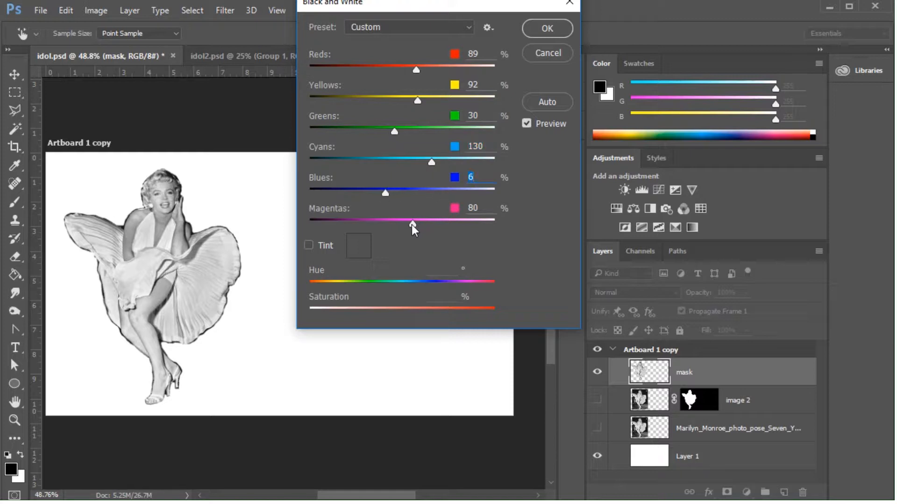
left_click_drag(413, 228, 435, 227)
left_click_drag(527, 8, 528, 37)
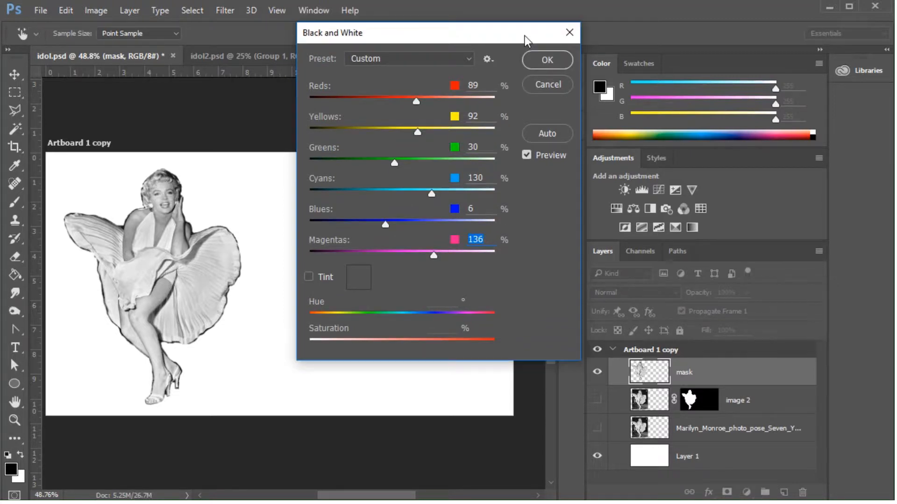
left_click(548, 57)
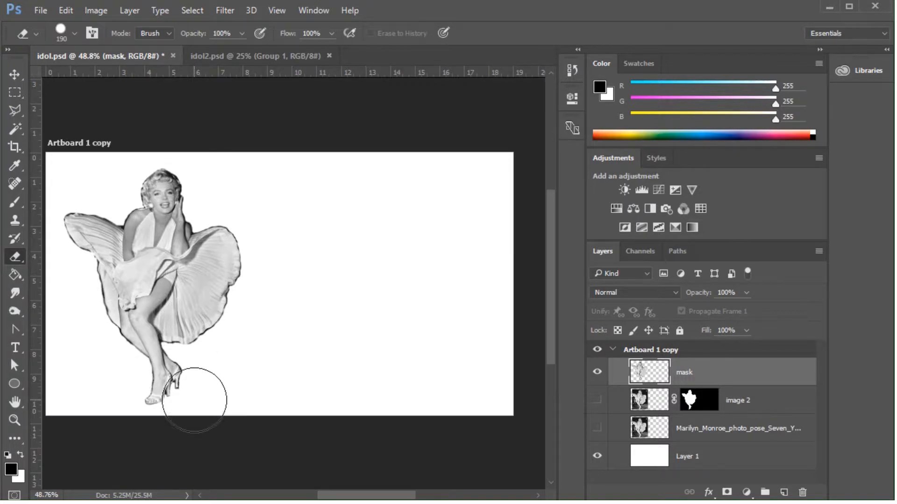
Posterize the mask layer to 6 levels.
left_click(97, 11)
mouse_move(104, 47)
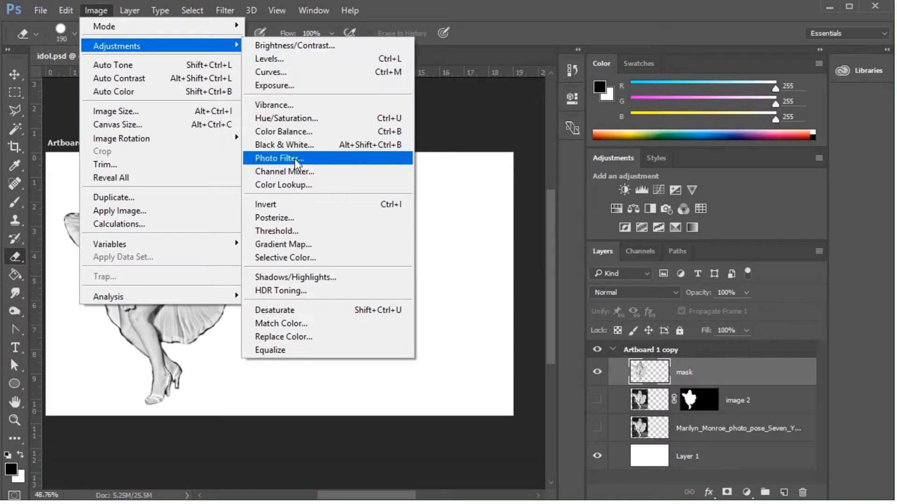
left_click(292, 218)
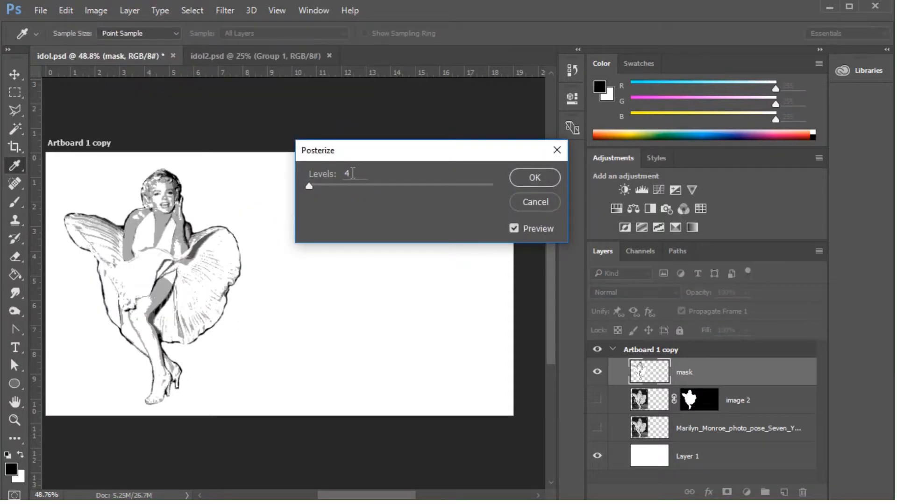
left_click_drag(310, 188, 312, 189)
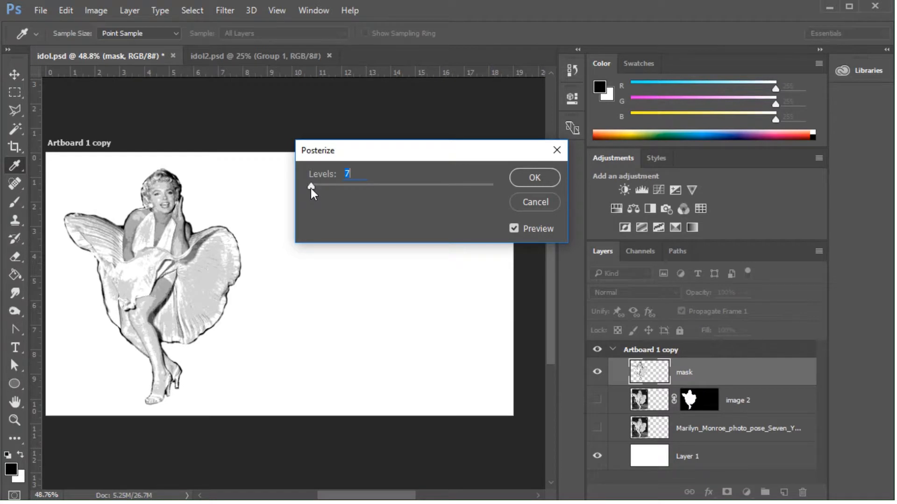
left_click_drag(311, 189, 310, 189)
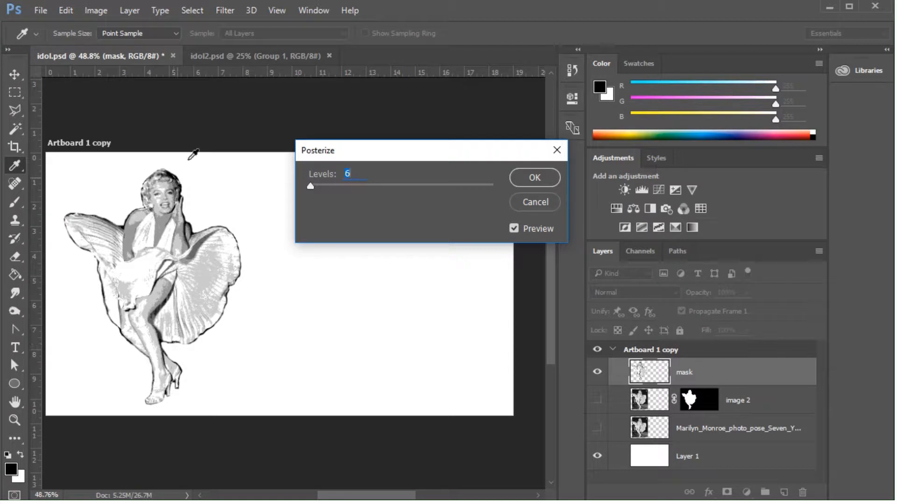
left_click(535, 178)
key("e")
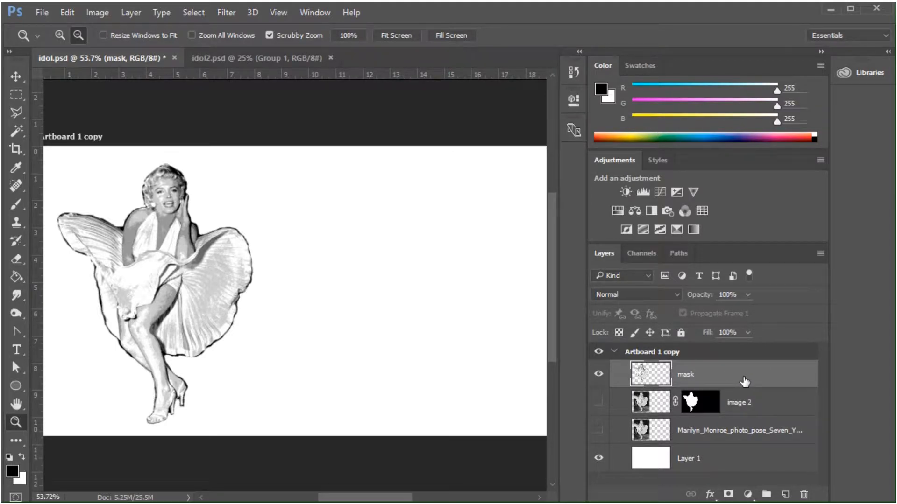
Set the foreground color to pink, hex c03781.
left_click(11, 472)
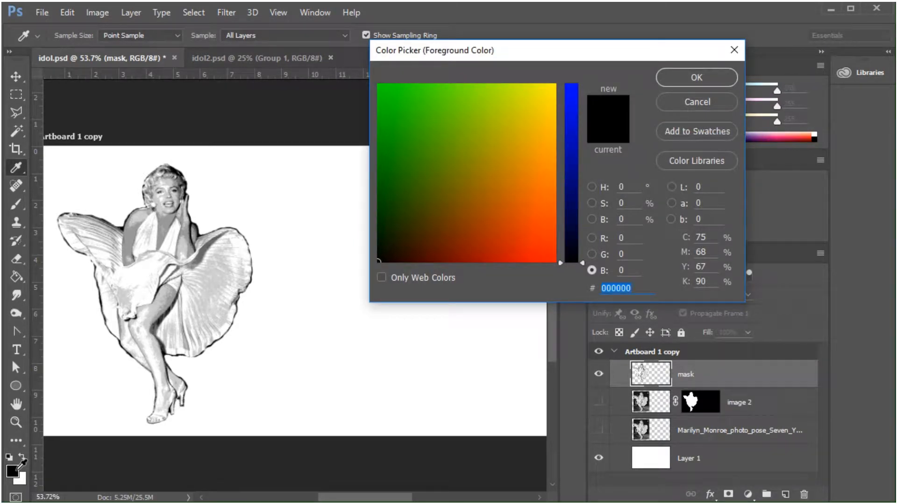
left_click_drag(582, 261, 581, 174)
left_click(498, 217)
mouse_move(498, 217)
left_mouse_down()
mouse_move(503, 200)
mouse_move(496, 222)
mouse_move(478, 216)
mouse_move(483, 234)
mouse_move(512, 224)
left_mouse_up()
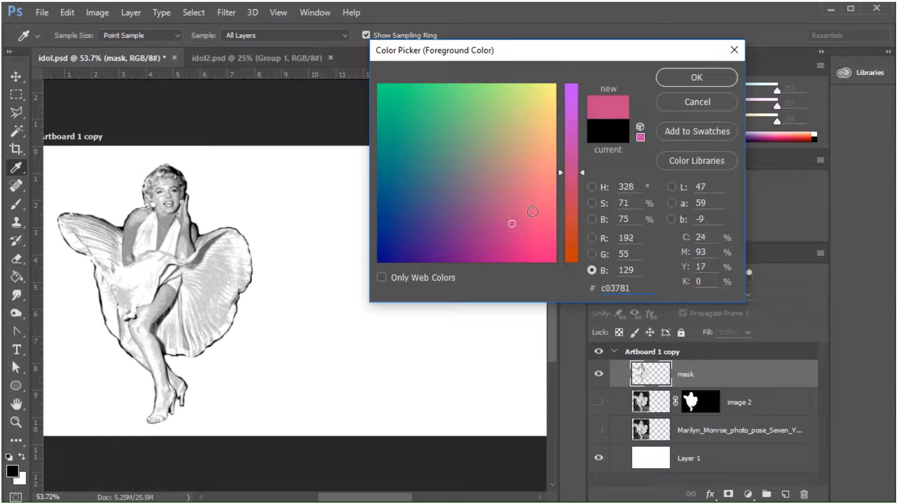
left_click(694, 78)
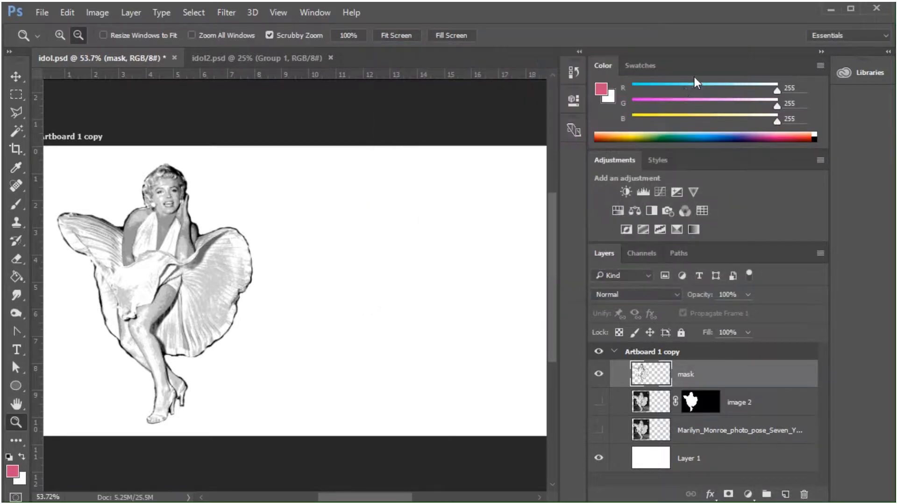
Set the background color to pure white, hex ffffff.
left_click(19, 480)
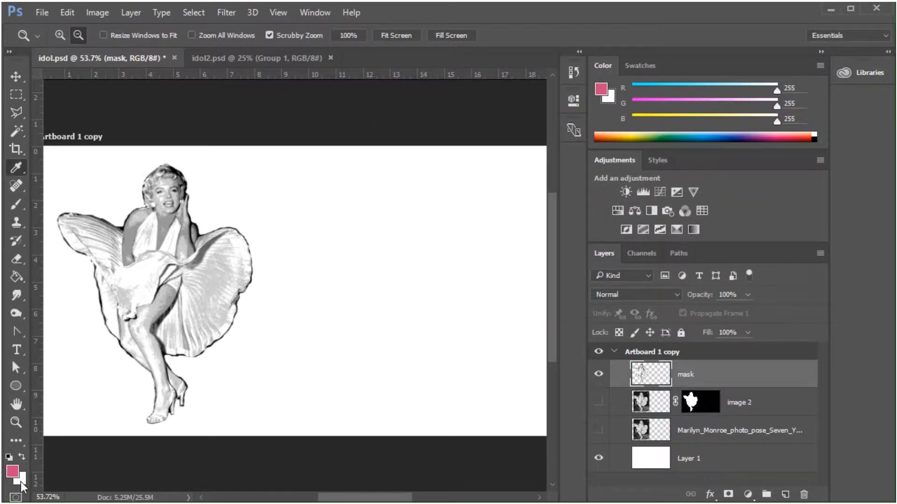
left_click(494, 130)
left_click_drag(494, 129, 557, 83)
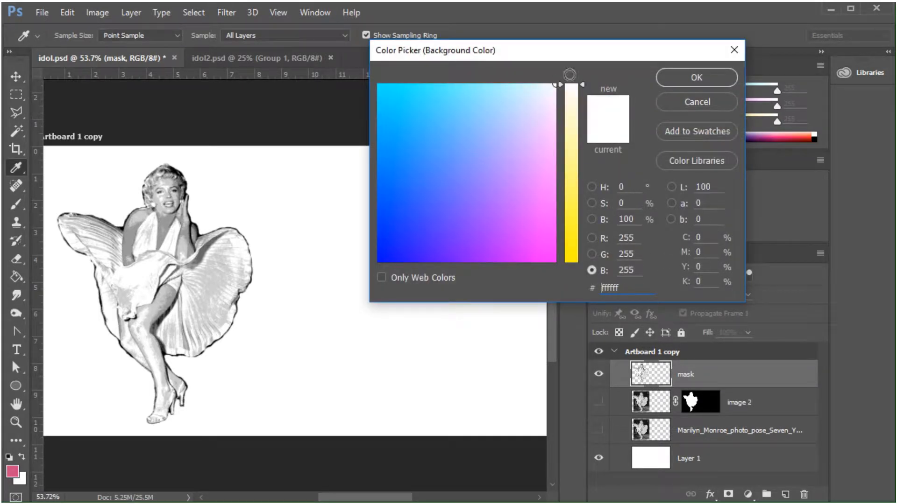
left_click(709, 76)
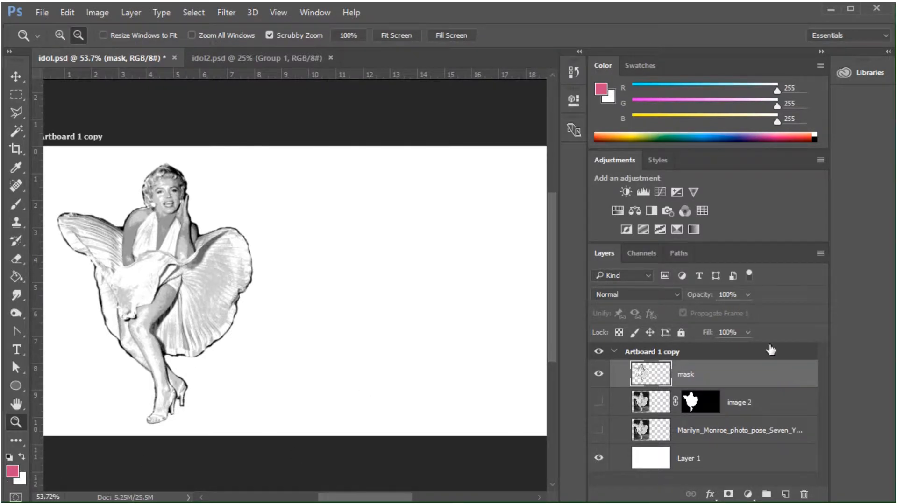
Apply the Filter Gallery's Halftone Pattern to the mask layer with Size 1, Contrast 1 and the Dot pattern type.
left_click(228, 14)
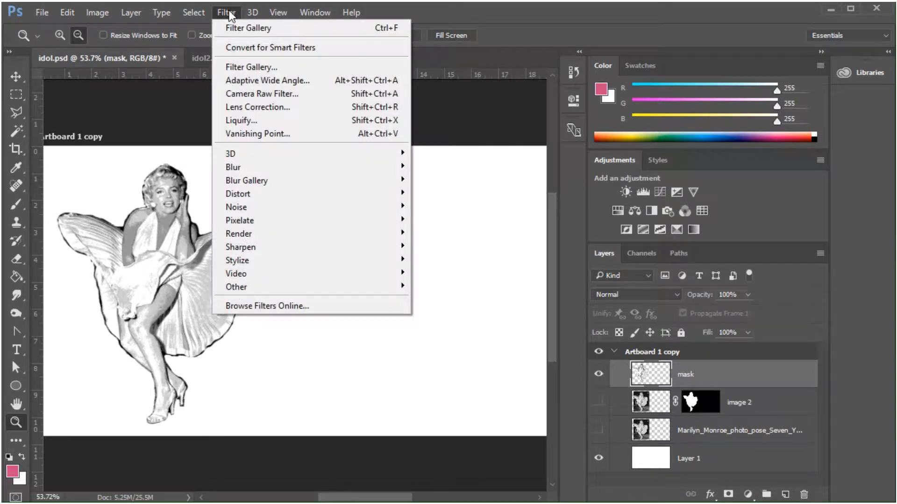
left_click(239, 27)
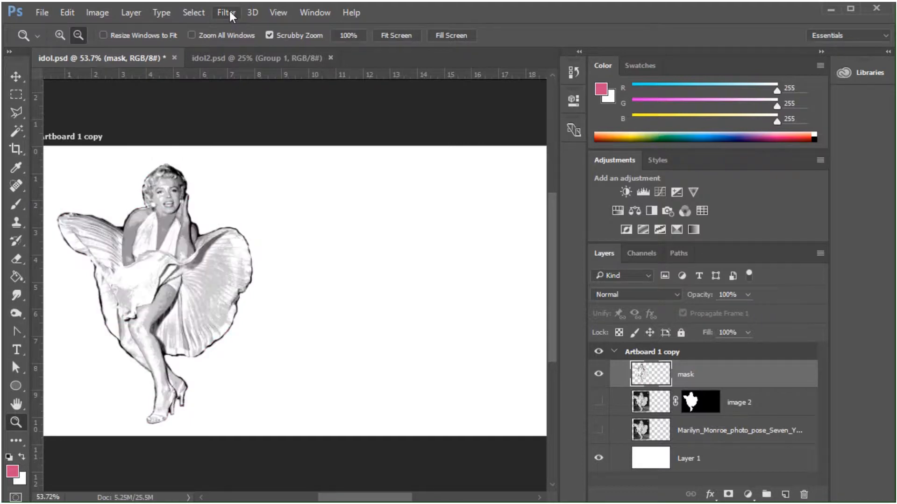
left_click(228, 12)
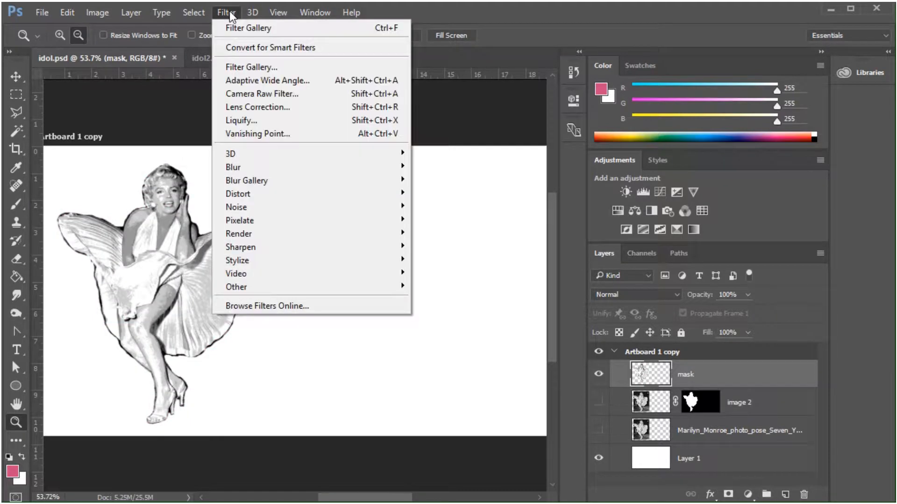
left_click(234, 65)
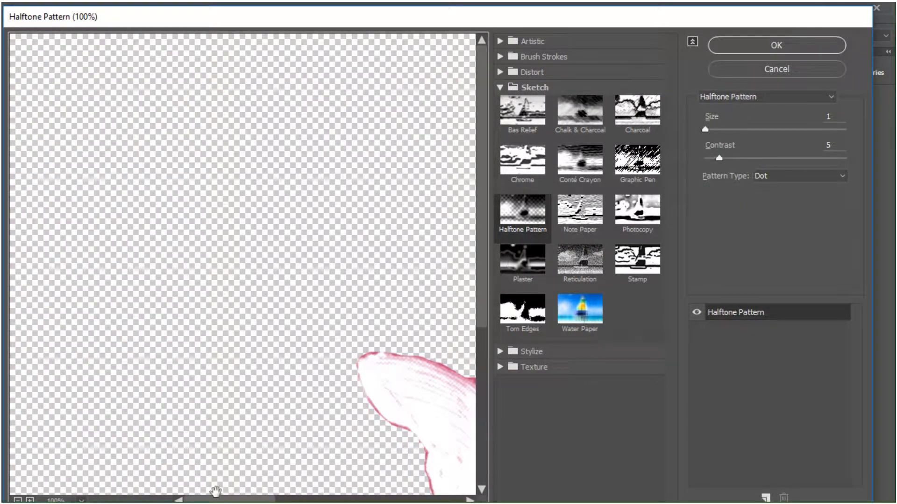
left_click_drag(216, 499, 274, 500)
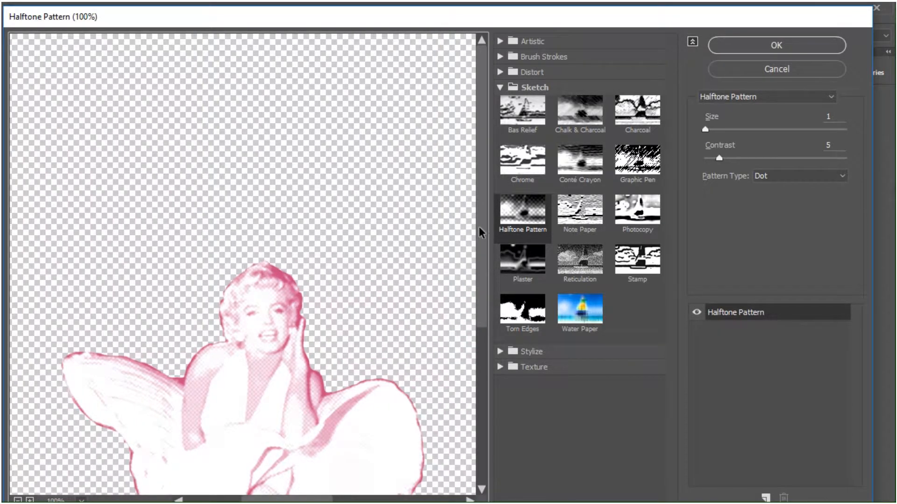
left_click_drag(480, 224, 488, 374)
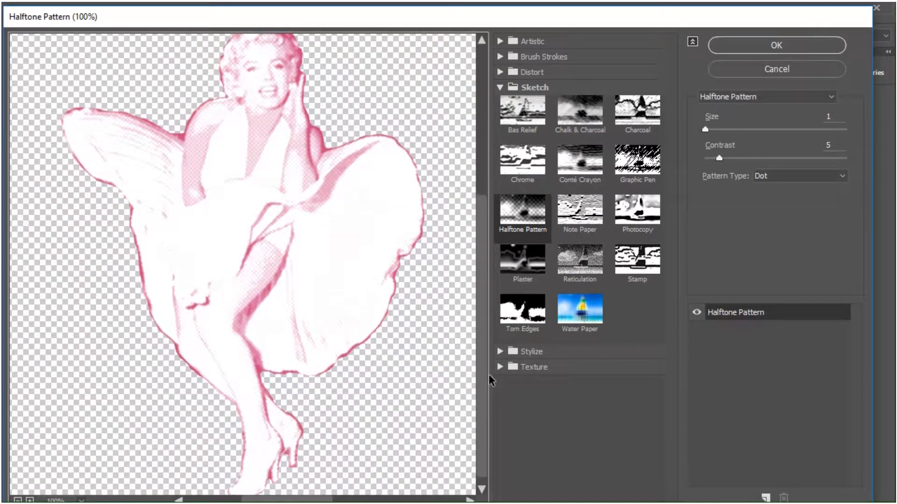
left_click(530, 213)
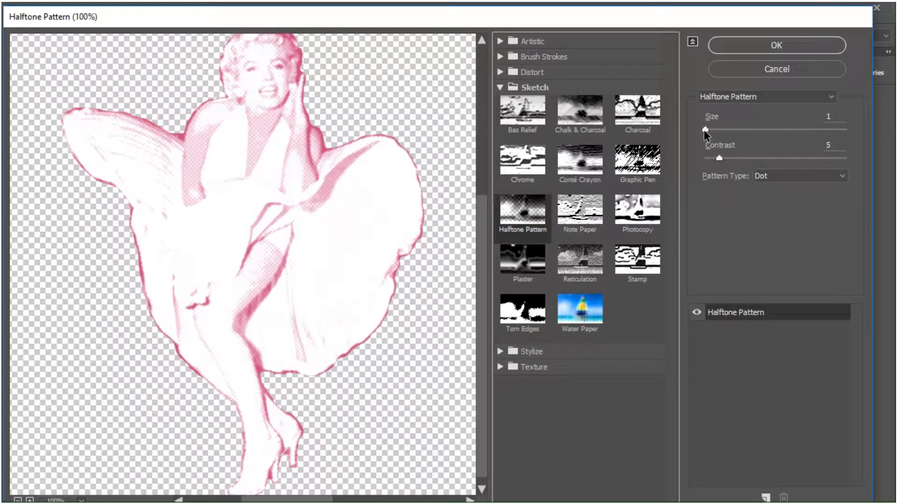
left_click_drag(705, 131, 722, 131)
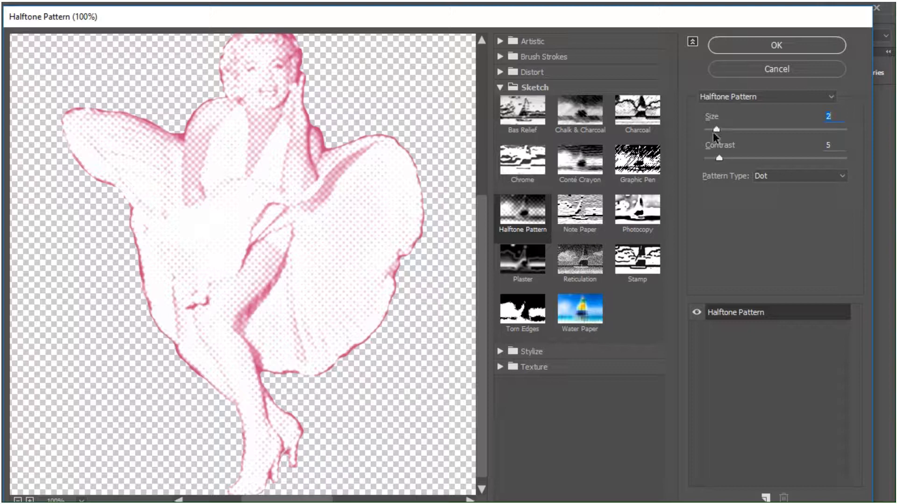
left_click(719, 158)
mouse_move(720, 157)
left_mouse_down()
mouse_move(694, 157)
mouse_move(850, 156)
mouse_move(708, 160)
left_mouse_up()
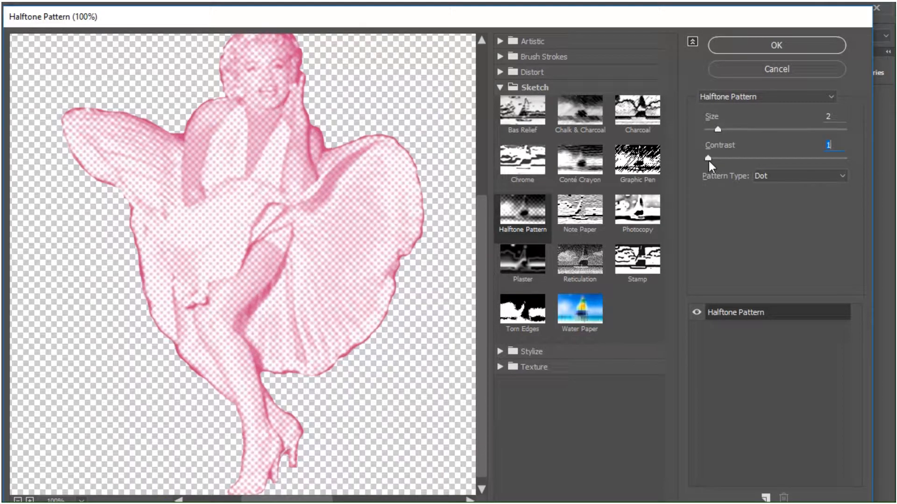
left_click_drag(717, 131, 705, 134)
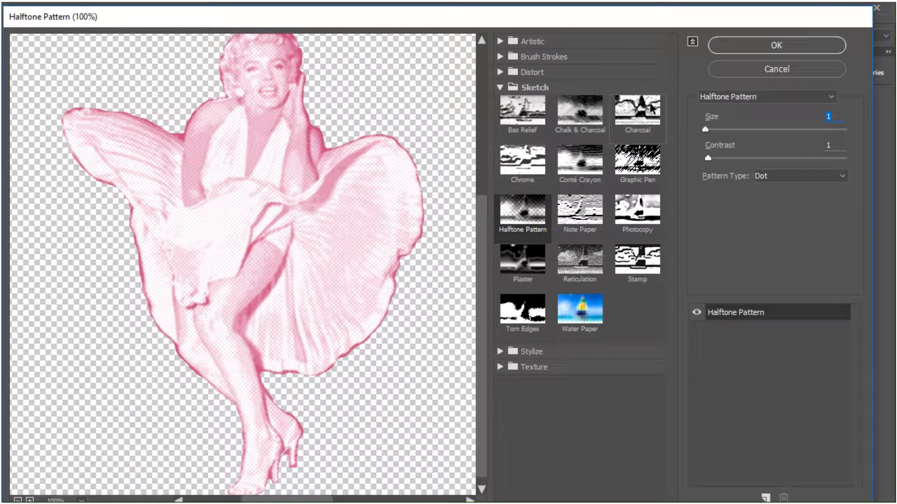
left_click(776, 46)
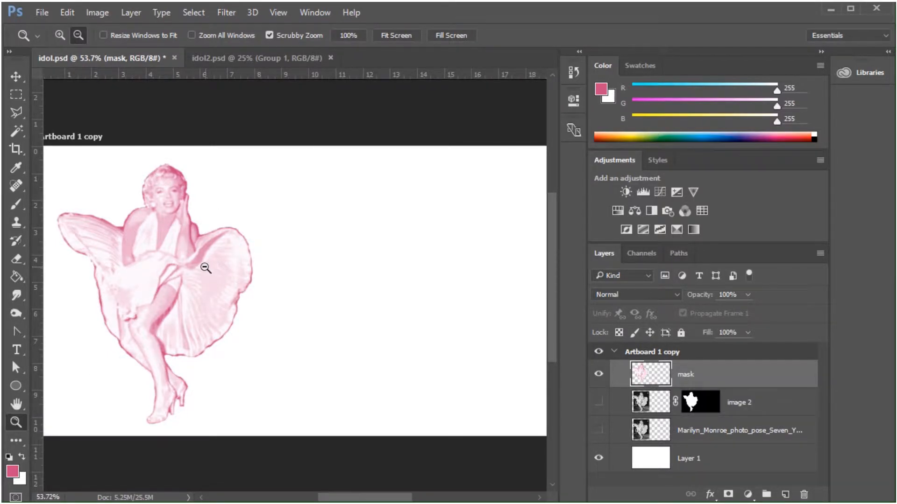
Add a new empty layer above the mask layer and name it Lines.
mouse_move(207, 268)
left_mouse_down()
mouse_move(316, 295)
mouse_move(210, 278)
left_mouse_up()
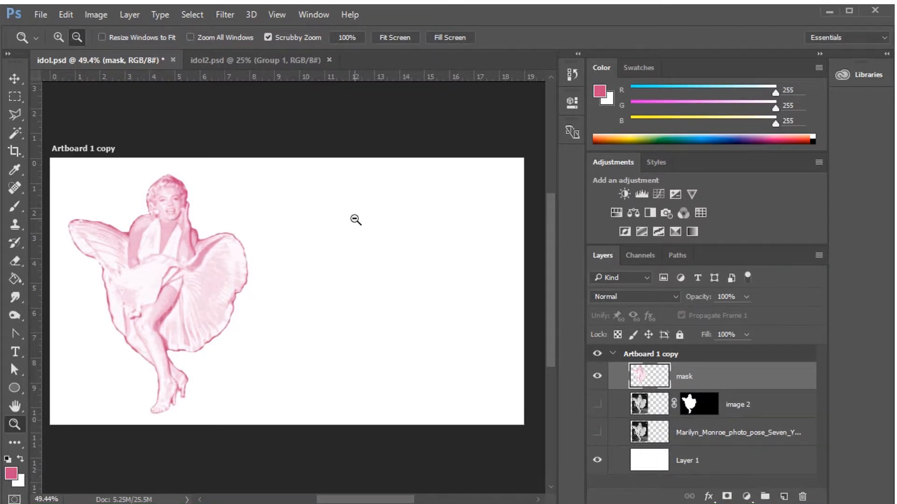
left_click(783, 497)
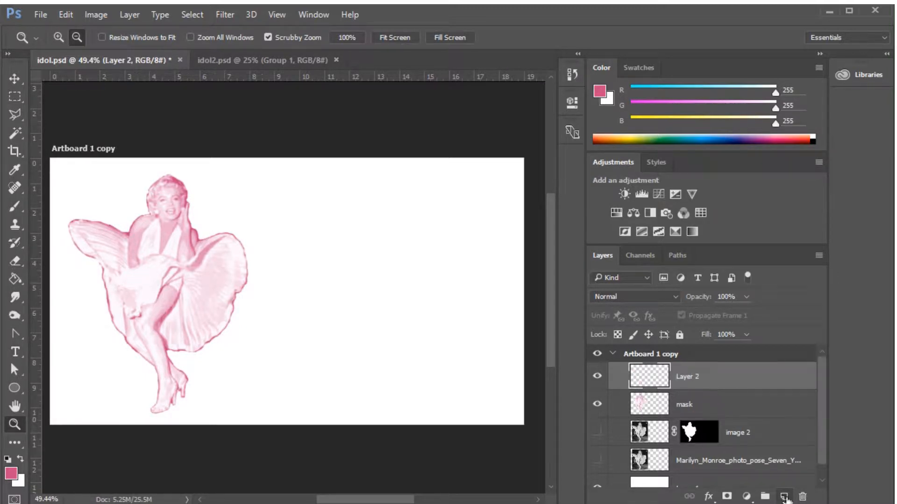
double_click(686, 379)
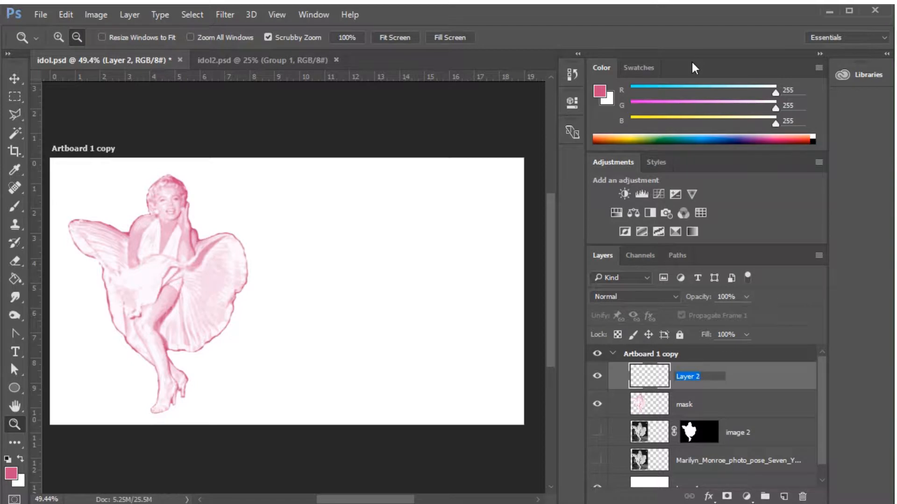
type("Lines")
key("Return")
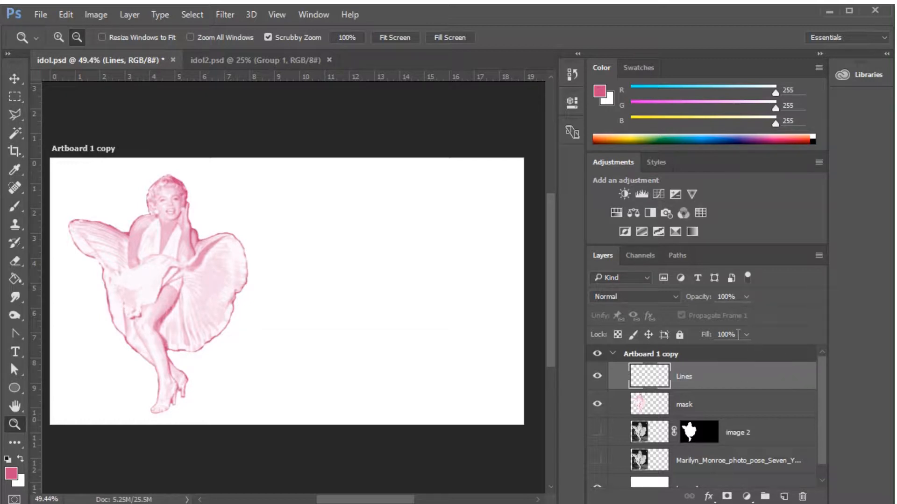
Select a thin full-width rectangle along the artboard's upper edge and fill it with the pink foreground color on the Lines layer.
left_click(14, 95)
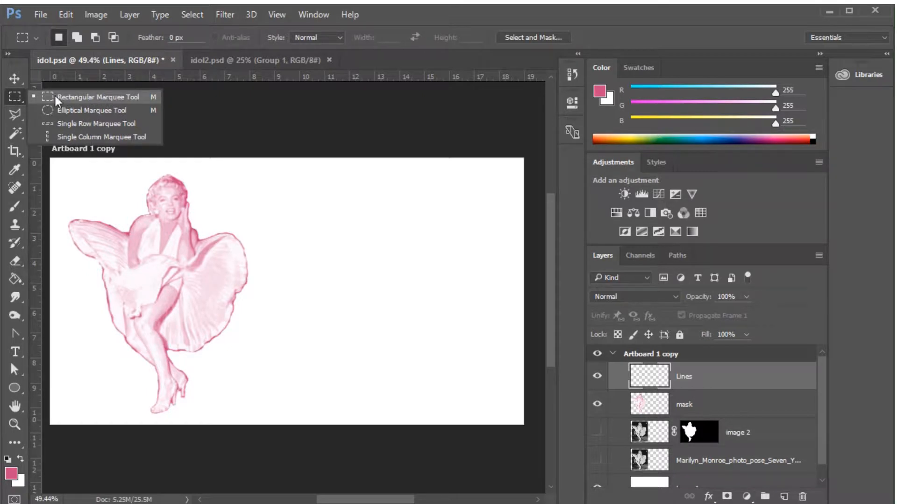
left_click(111, 96)
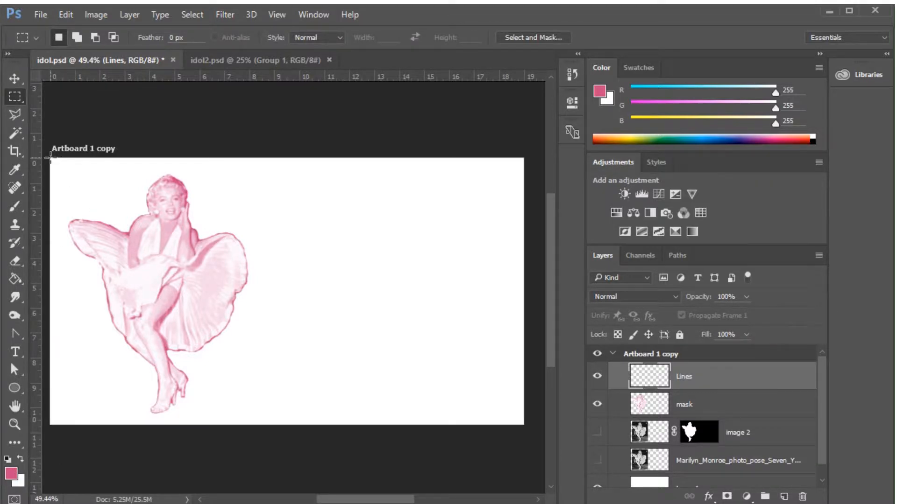
left_click_drag(50, 157, 526, 172)
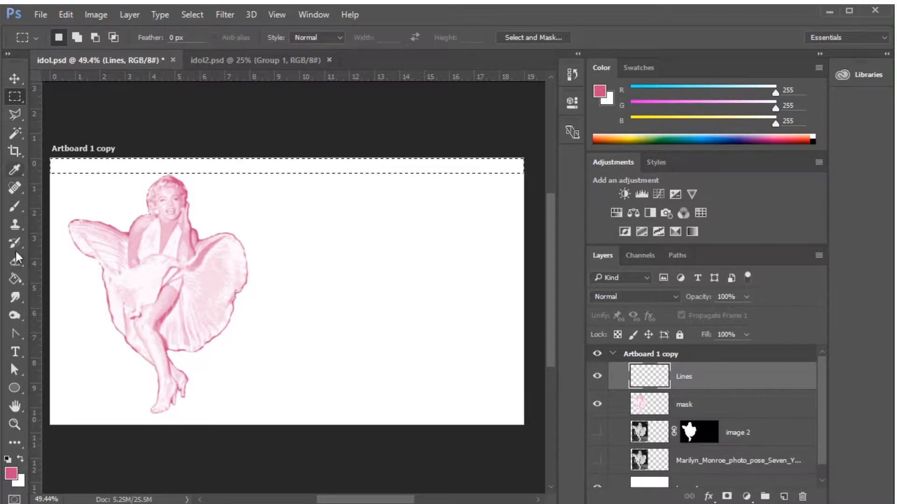
left_click(15, 281)
right_click(15, 282)
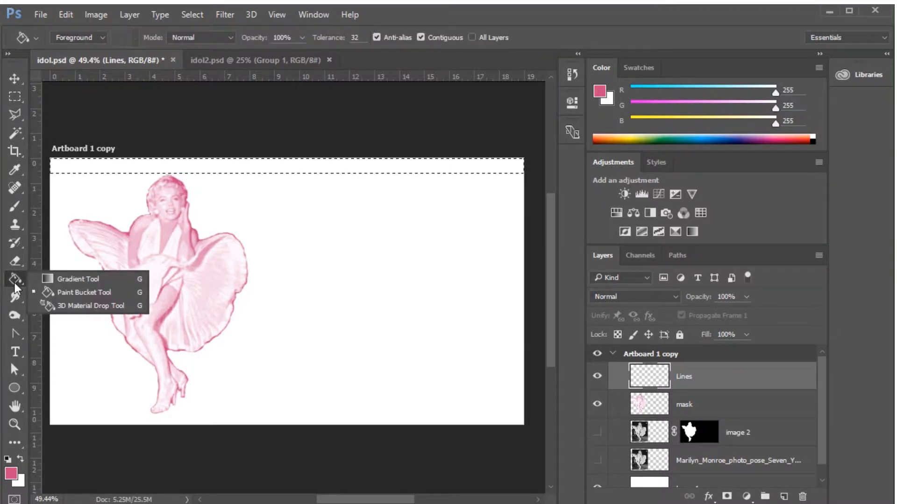
left_click(83, 294)
left_click(227, 168)
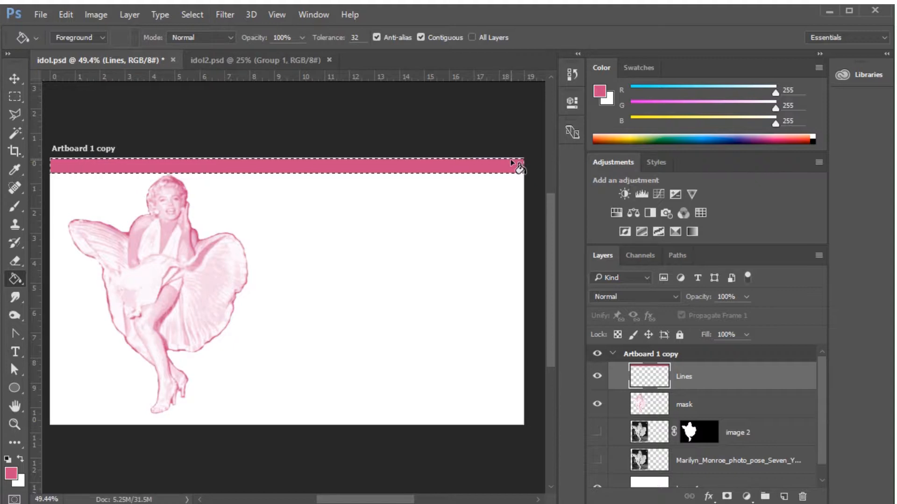
Duplicate the pink stripe repeatedly downward on the Lines layer, leaving narrow white gaps, until eight full-width stripes are stacked.
left_click(10, 76)
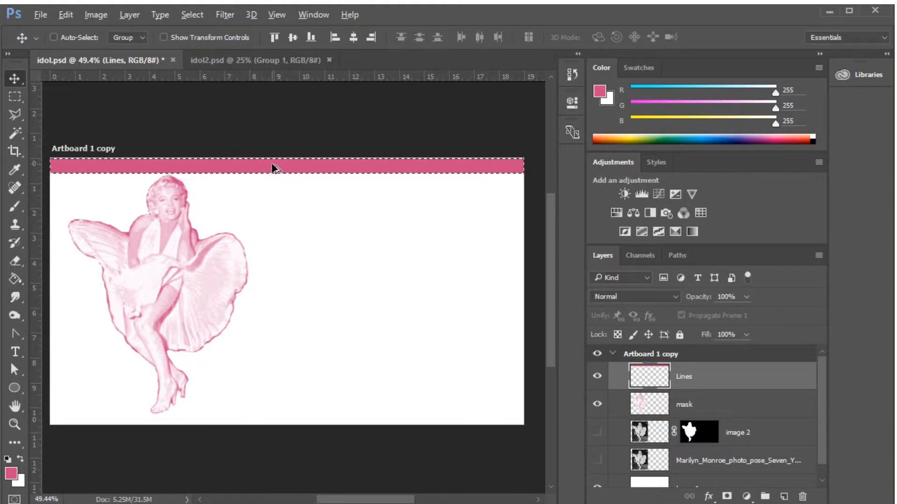
left_click_drag(283, 166, 281, 185)
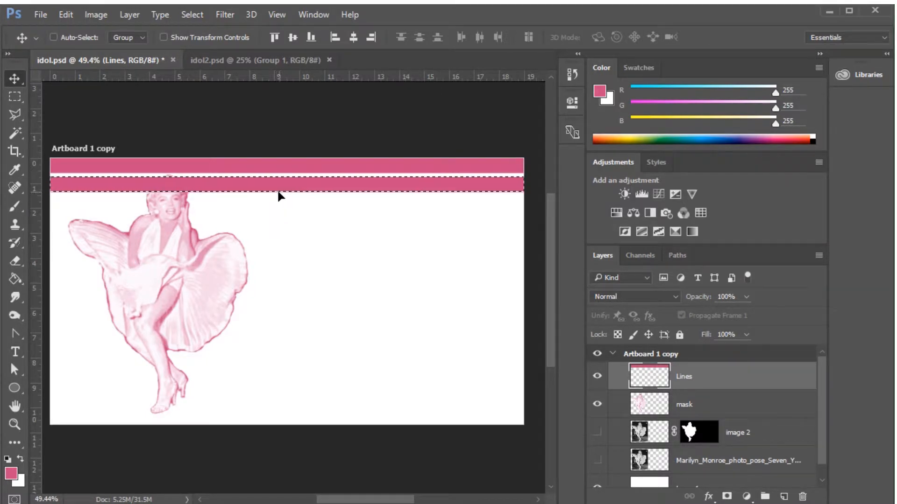
left_click_drag(272, 190, 271, 208)
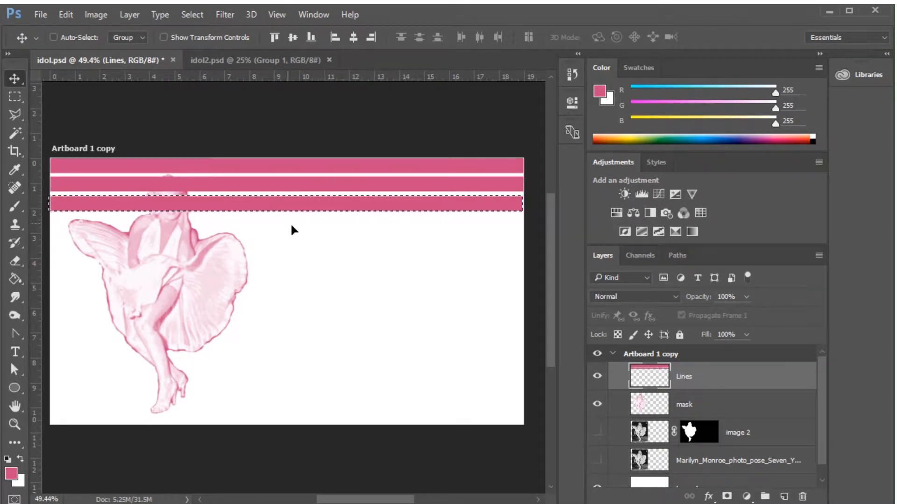
left_click_drag(326, 208, 318, 248)
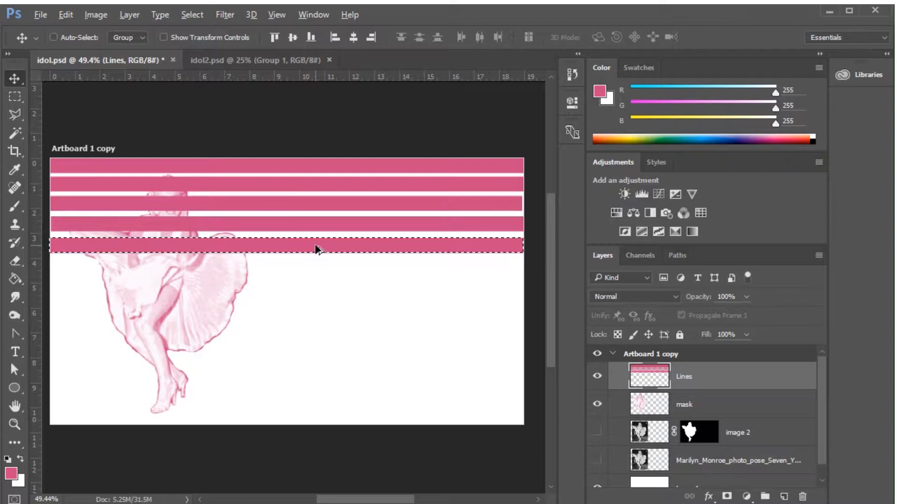
left_click_drag(317, 246, 272, 306)
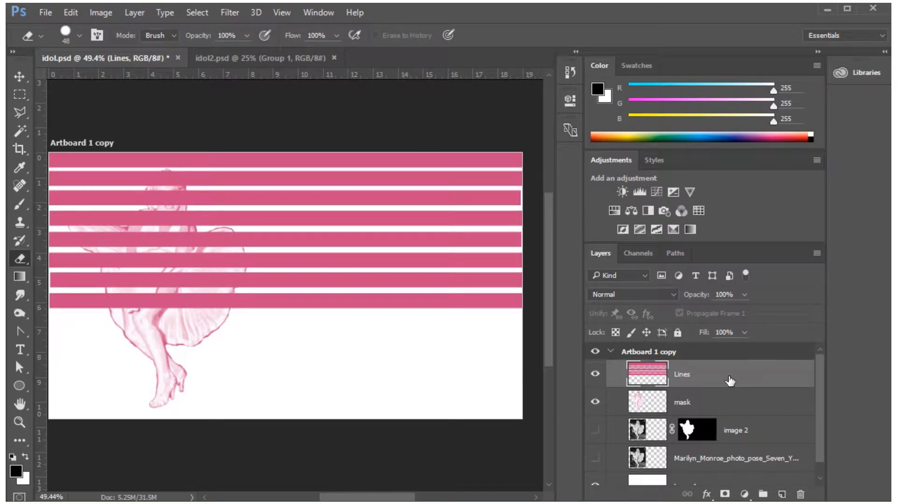
Load the Lines layer's stripes as a selection and activate the Gradient tool.
left_click(651, 375, "ctrl")
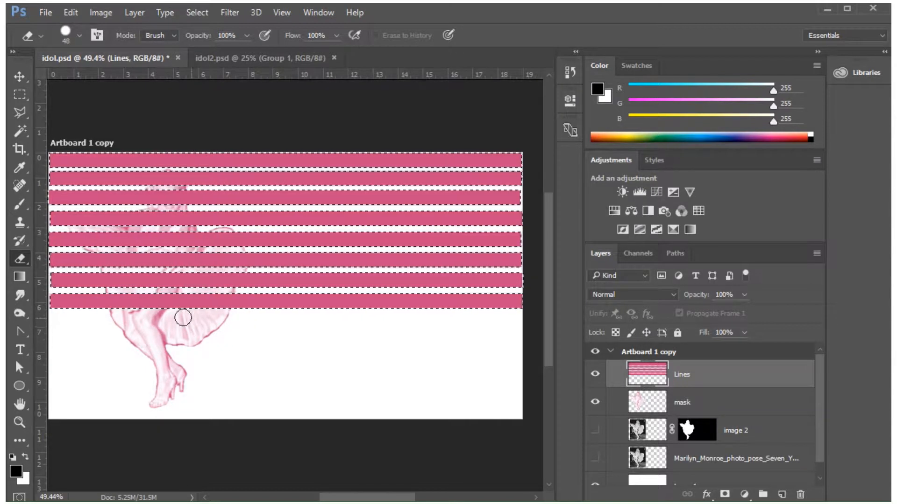
left_click(18, 276)
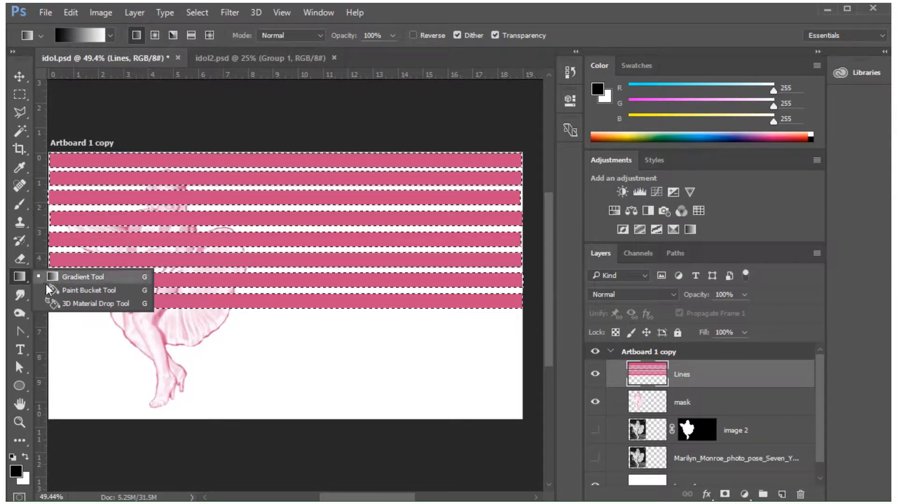
left_click(98, 278)
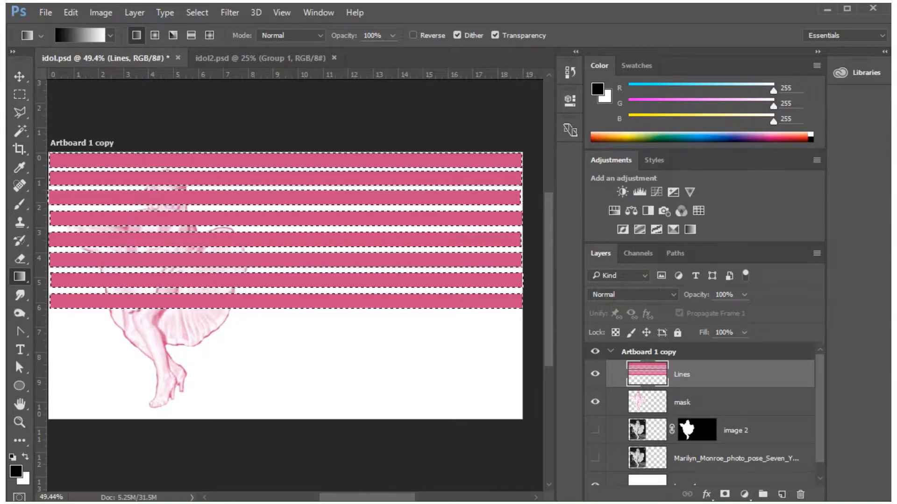
Set the gradient colors to a light pink foreground and a pure white background, hex ffffff.
left_click(18, 472)
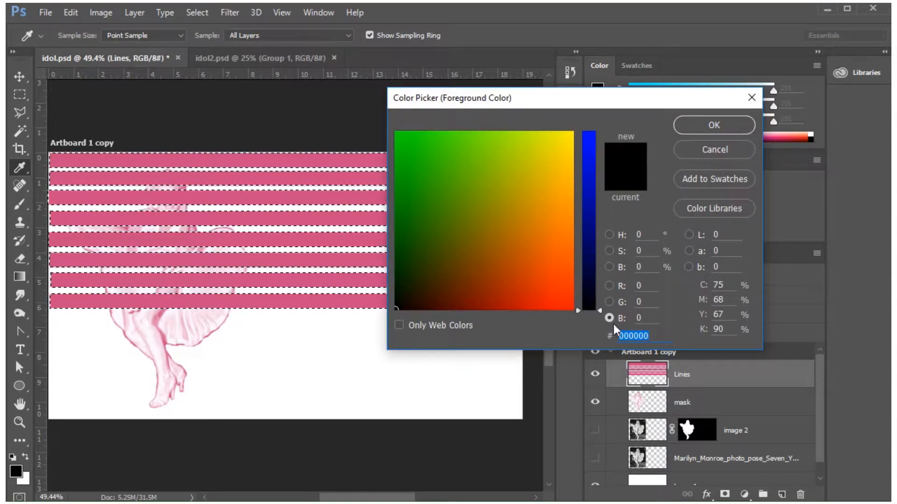
left_click_drag(599, 310, 601, 239)
mouse_move(563, 290)
left_mouse_down()
mouse_move(573, 265)
mouse_move(572, 287)
mouse_move(589, 156)
left_mouse_up()
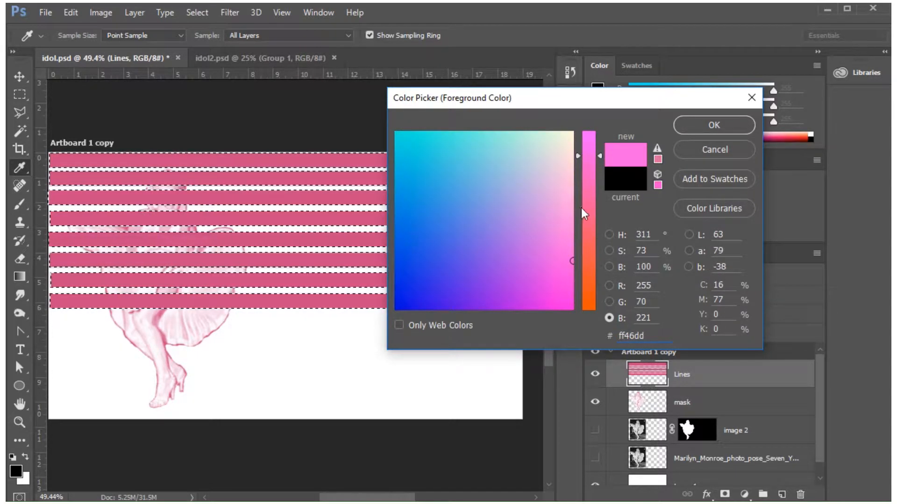
left_click_drag(571, 239, 572, 213)
left_click(705, 130)
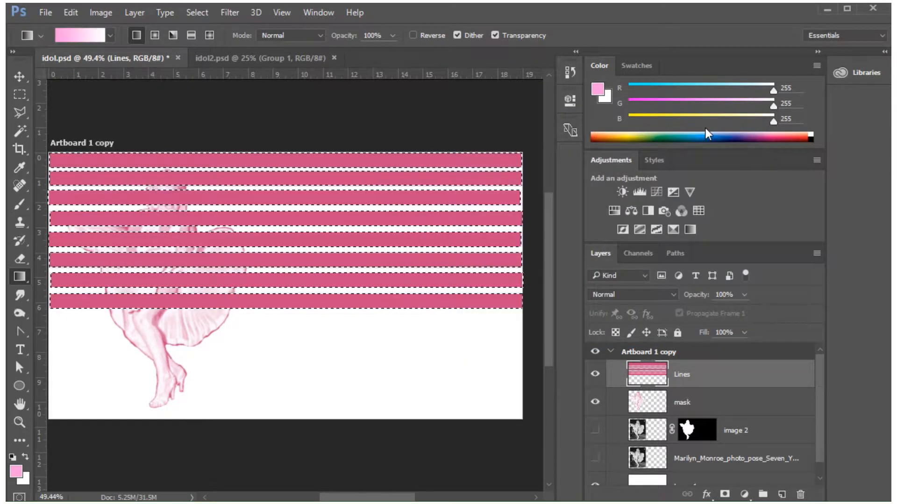
left_click(26, 479)
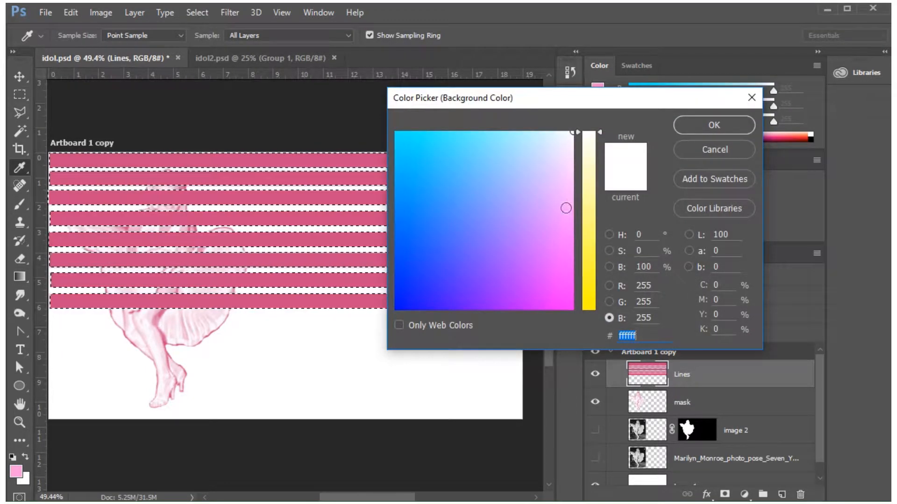
mouse_move(566, 206)
left_mouse_down()
mouse_move(491, 166)
mouse_move(538, 183)
mouse_move(579, 125)
left_mouse_up()
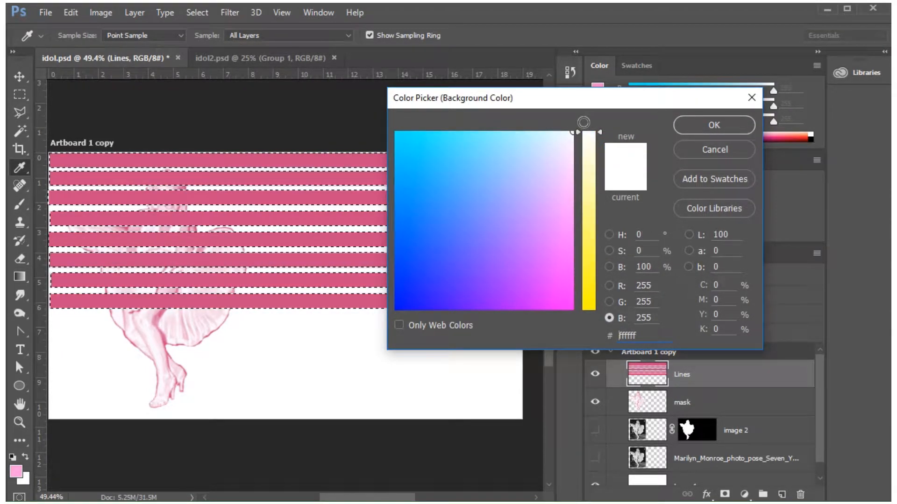
left_click(699, 123)
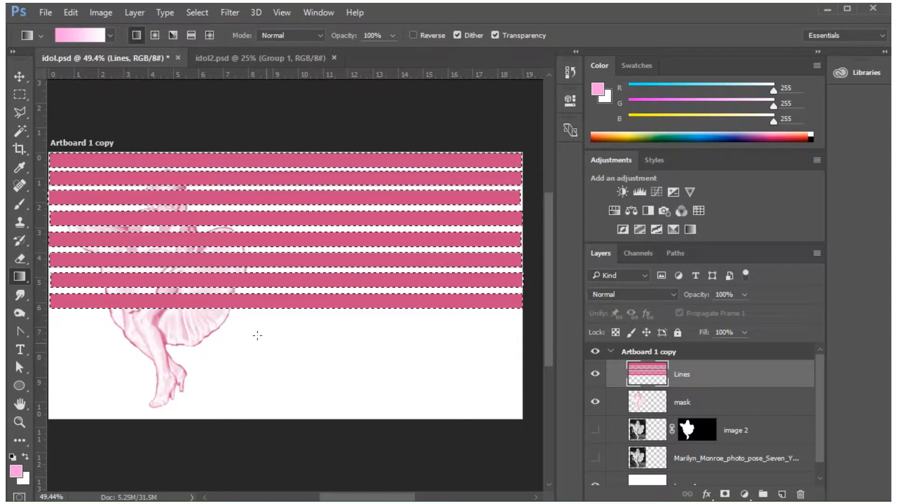
Fill the selected stripes with a linear pink-to-white gradient in Normal mode at 100% opacity, fading from mid-width to the artboard's right edge.
left_click(109, 34)
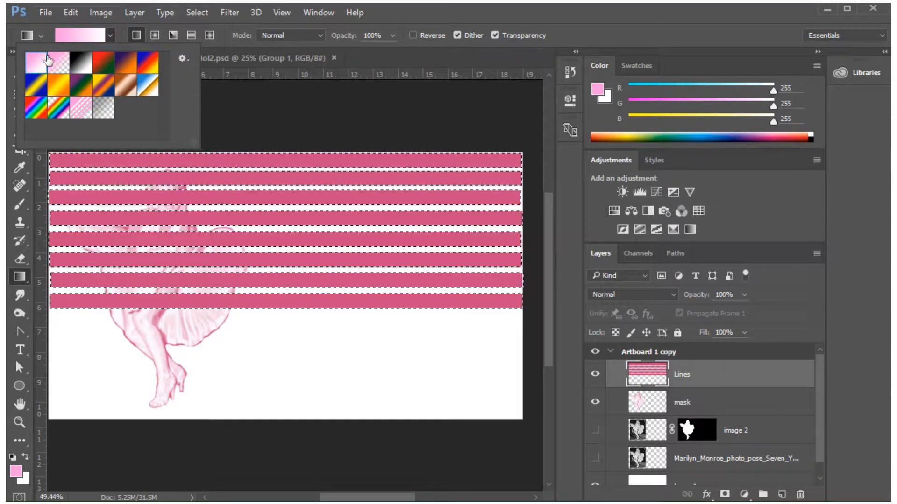
left_click(137, 36)
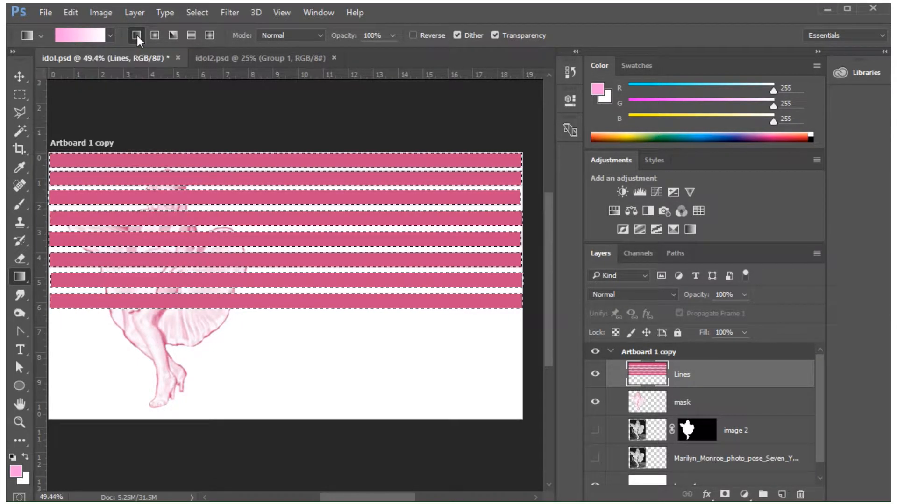
left_click(281, 35)
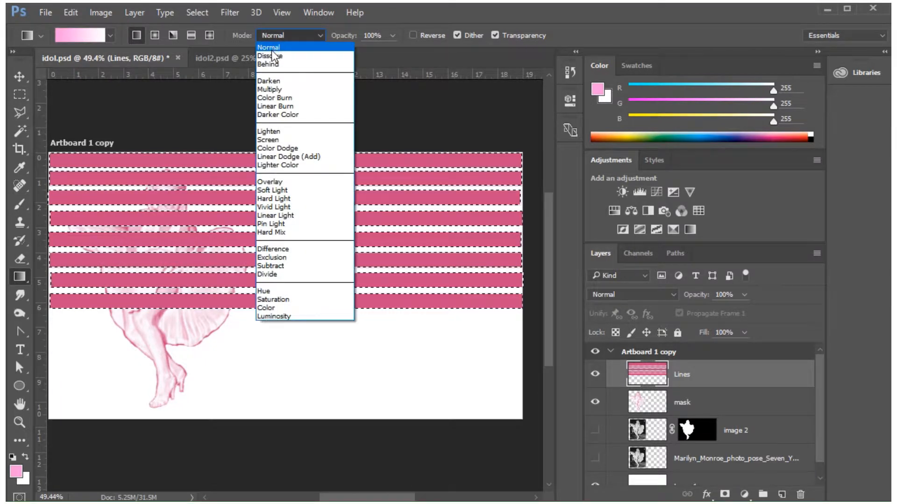
left_click(274, 48)
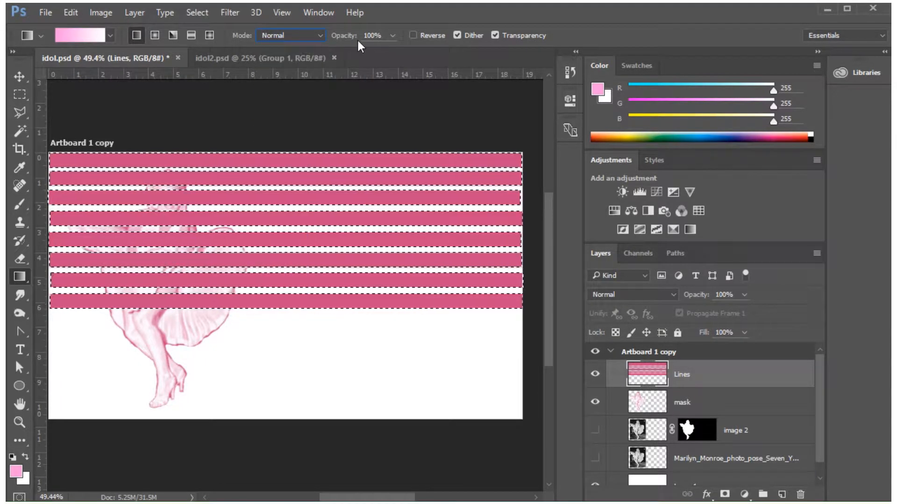
left_click(392, 36)
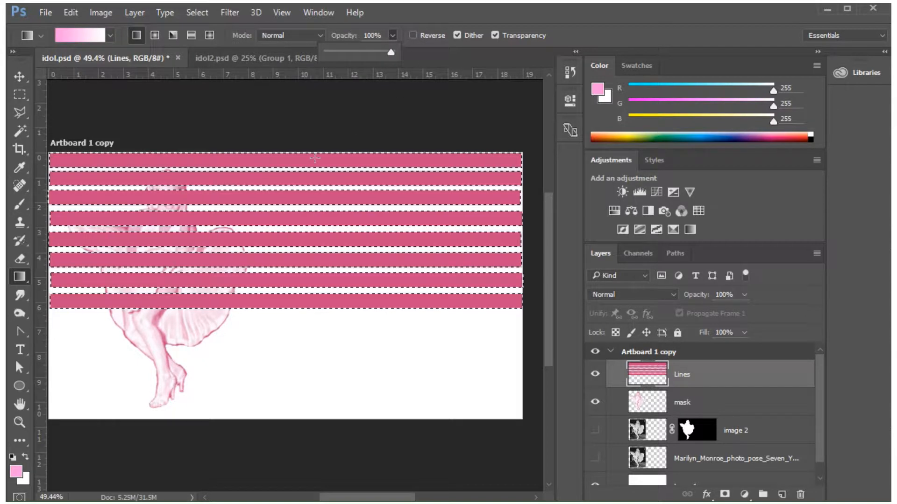
left_click_drag(49, 240, 391, 240)
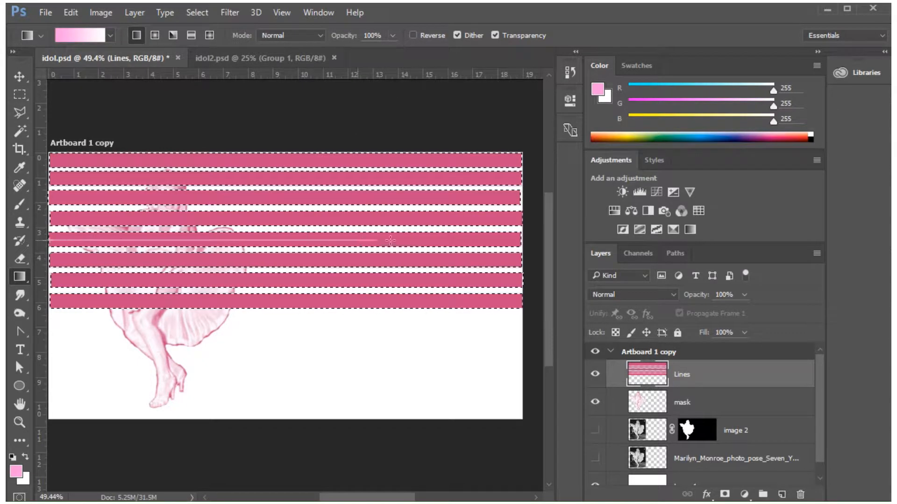
left_click_drag(523, 240, 523, 241)
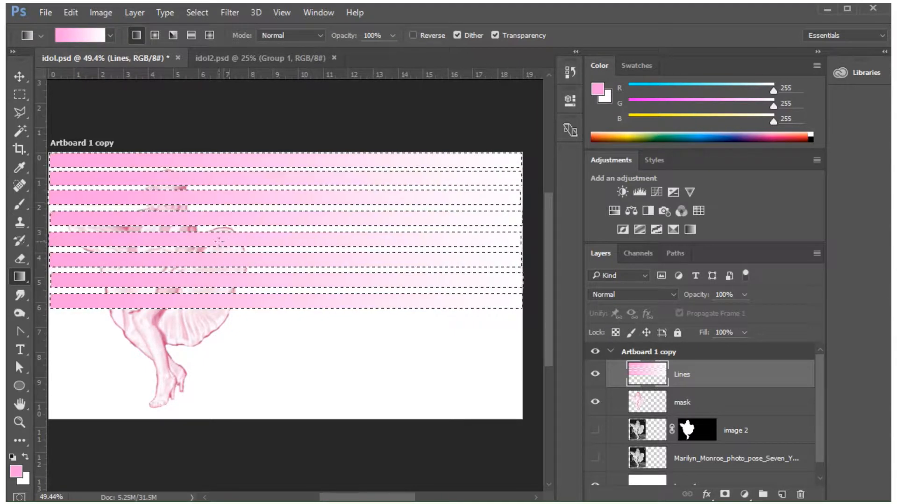
left_click_drag(444, 242, 462, 241)
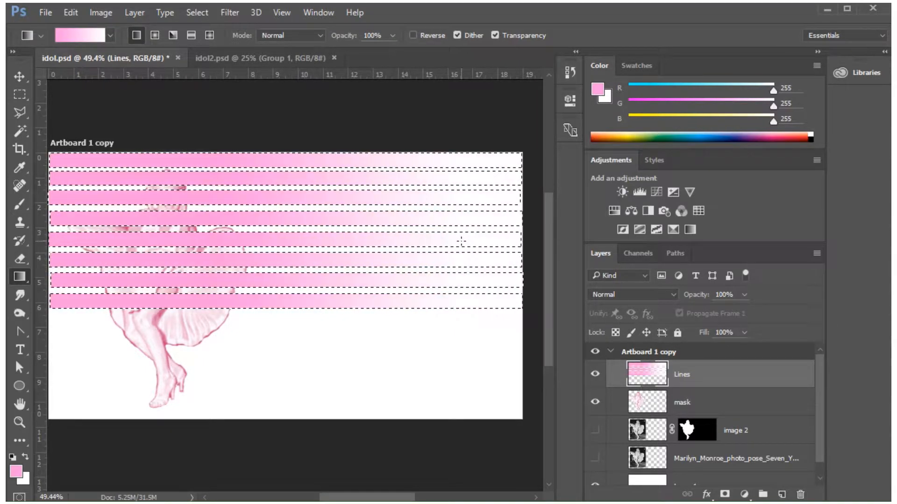
left_click_drag(304, 219, 522, 219)
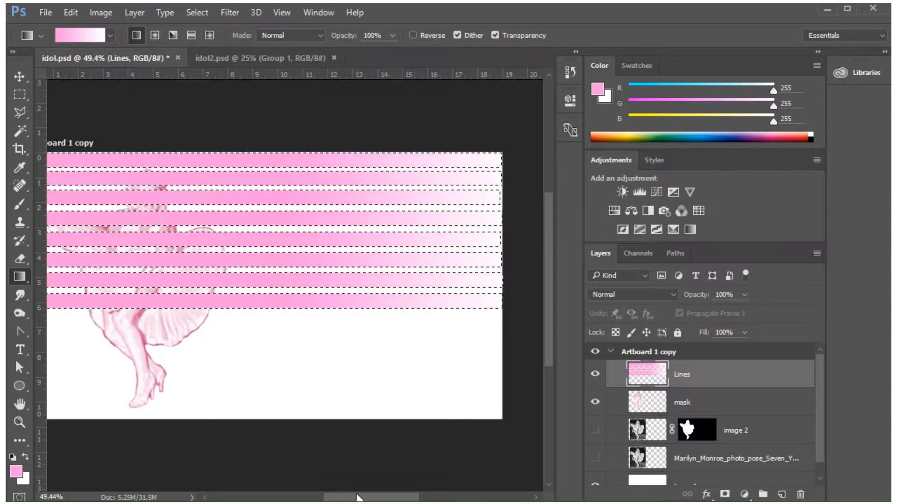
Erase scattered cloudy patches from the stripes with a soft round 48 px eraser at 0% hardness and 77% opacity.
mouse_move(357, 498)
left_mouse_down()
mouse_move(328, 498)
mouse_move(350, 496)
left_mouse_up()
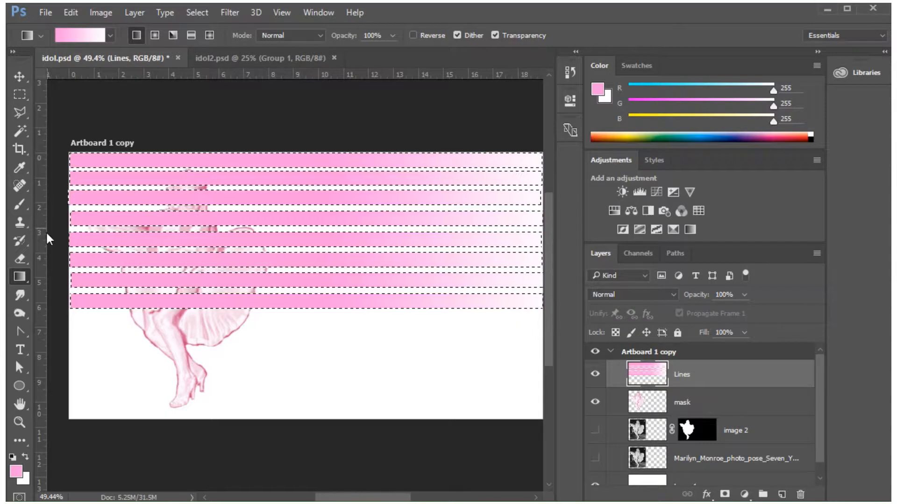
left_click(19, 259)
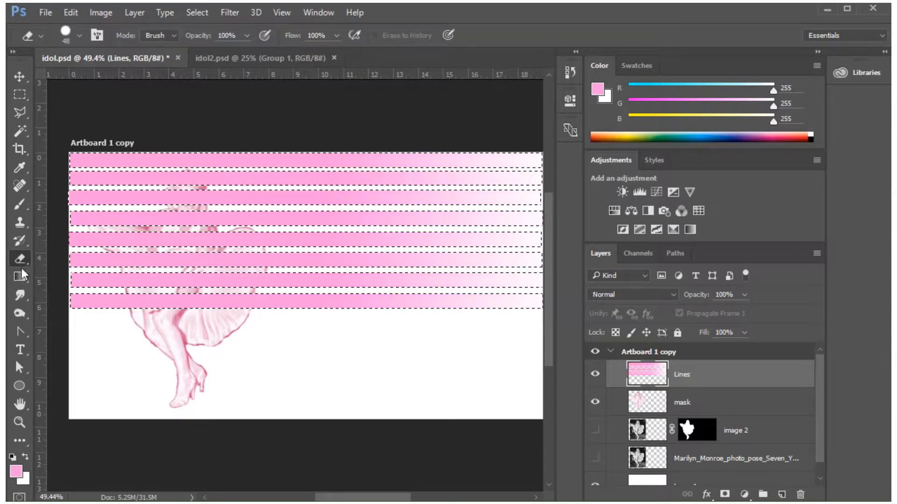
left_click(80, 35)
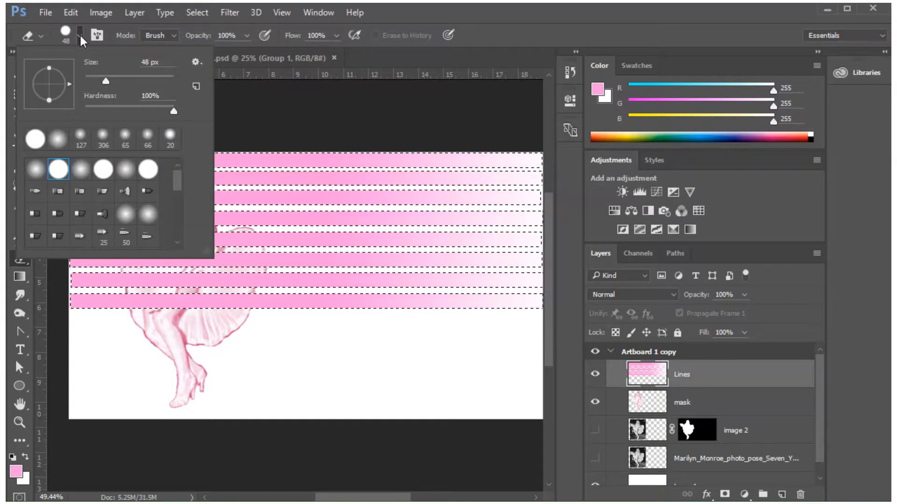
left_click(59, 140)
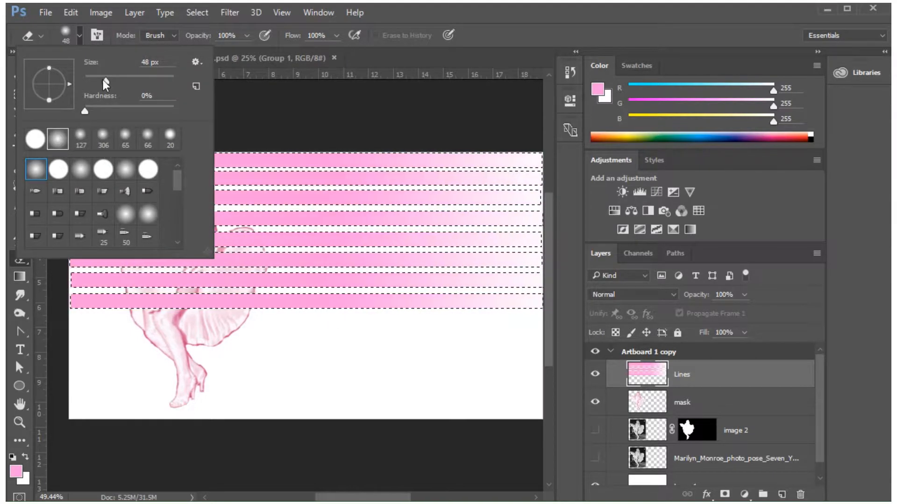
left_click(246, 35)
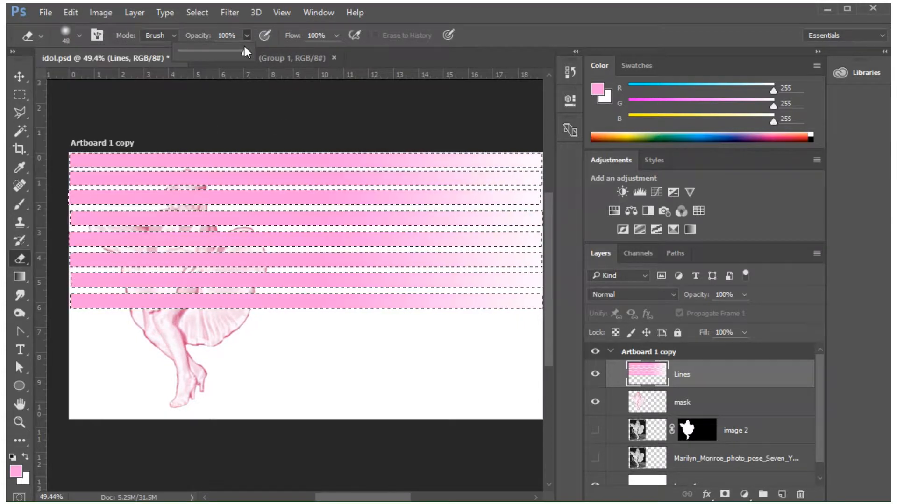
left_click_drag(245, 47, 231, 49)
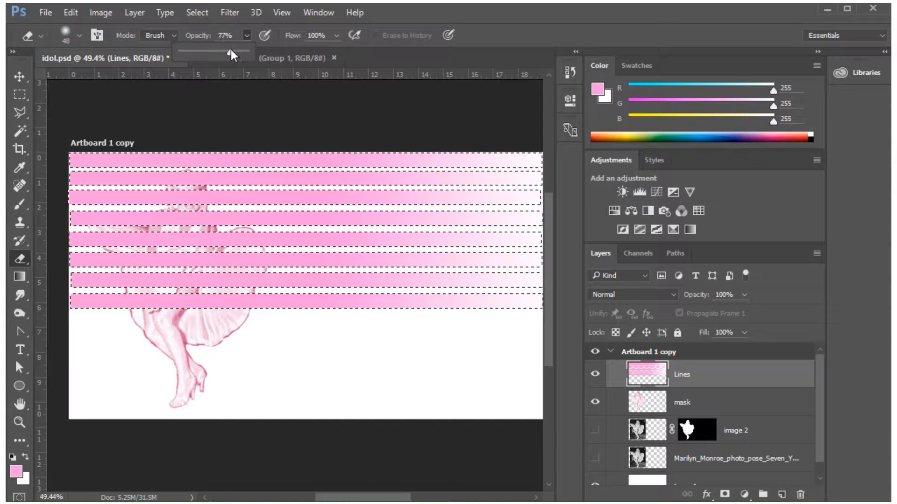
left_click(344, 317)
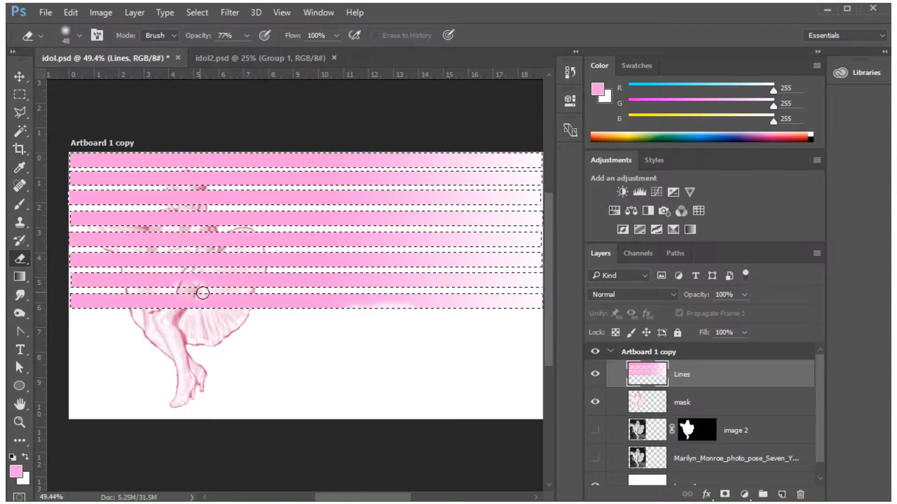
left_click_drag(473, 162, 458, 169)
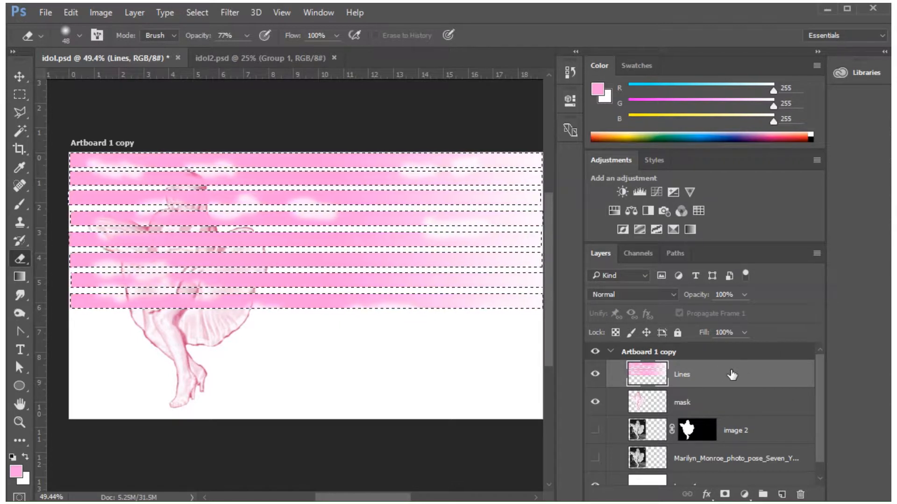
Duplicate the Lines layer and clear the stripe selection, leaving the upper Lines layer active.
left_click_drag(761, 373, 781, 493)
left_click(720, 403)
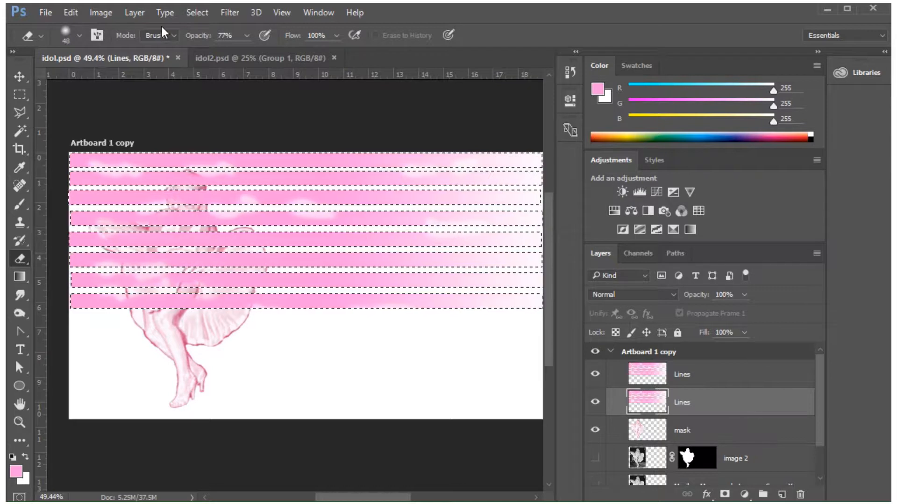
left_click(192, 13)
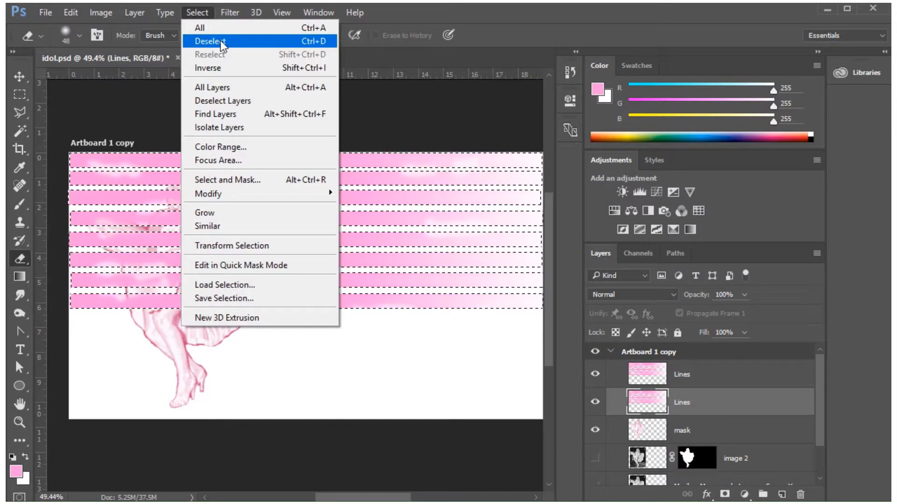
left_click(220, 41)
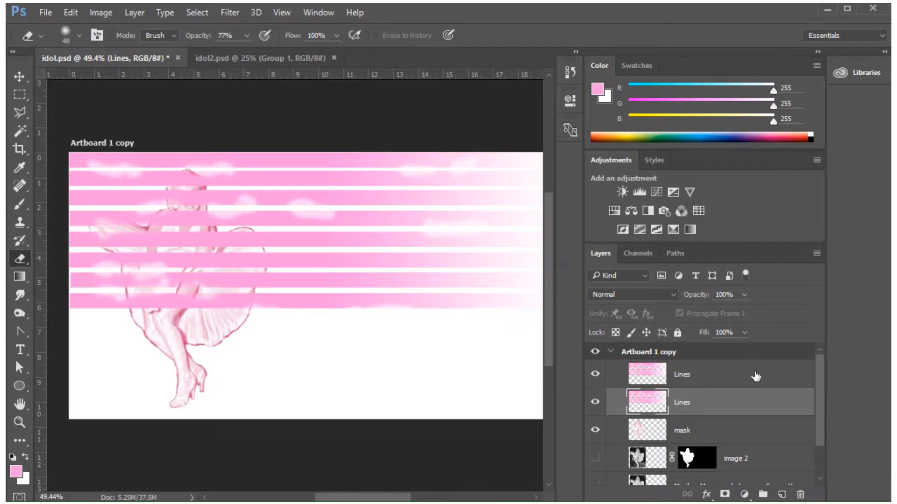
left_click(703, 377)
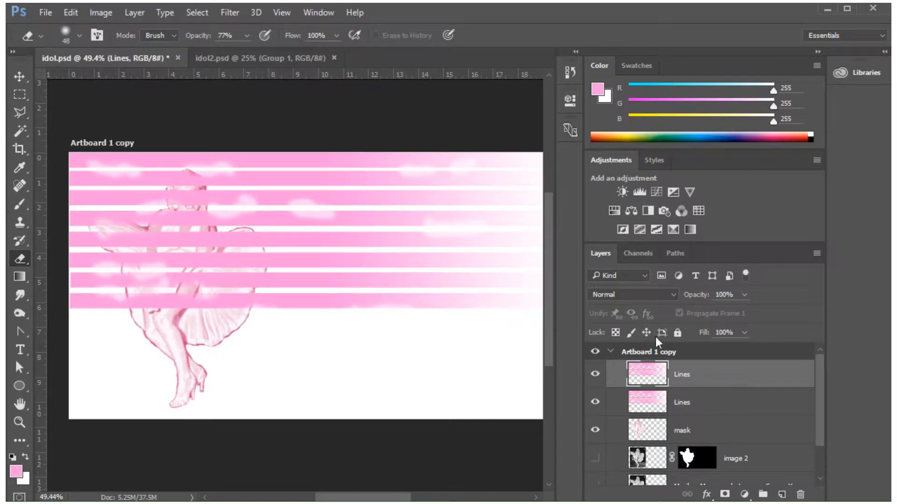
Free Transform the upper Lines layer, rotating it -37.01° and moving it across the artboard's lower right corner.
left_click(74, 13)
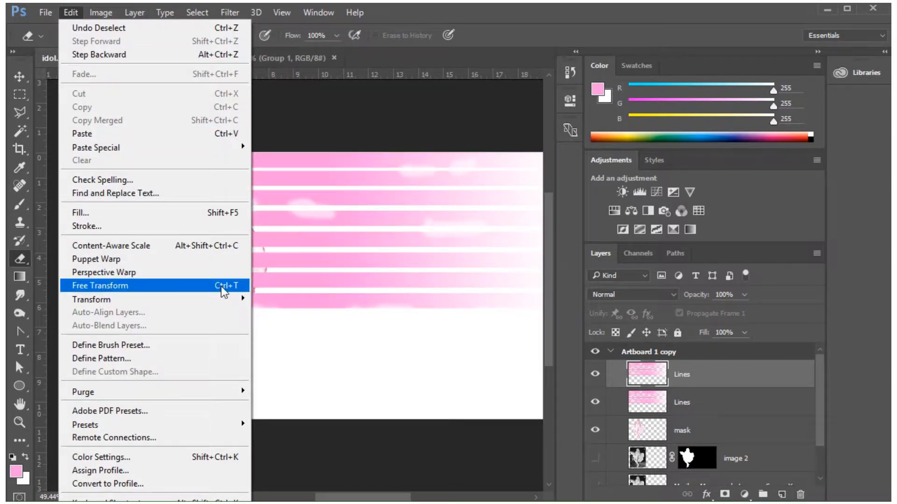
key("Escape")
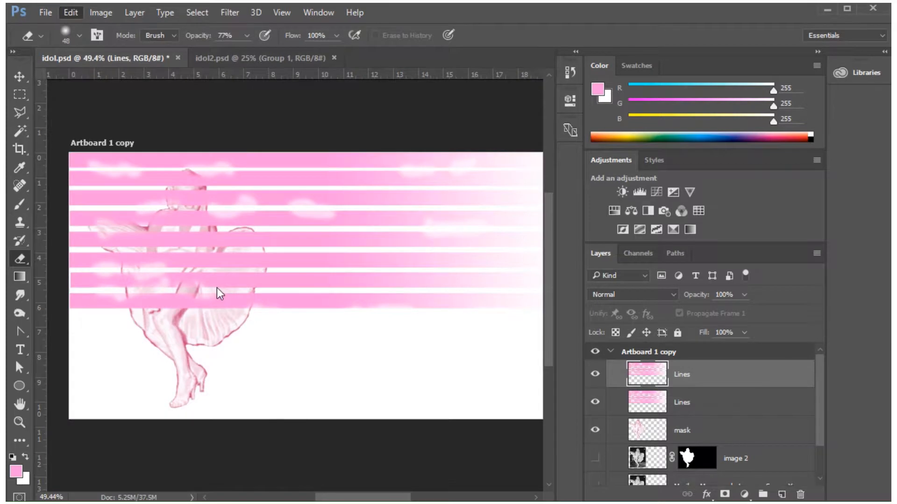
key("ctrl+t")
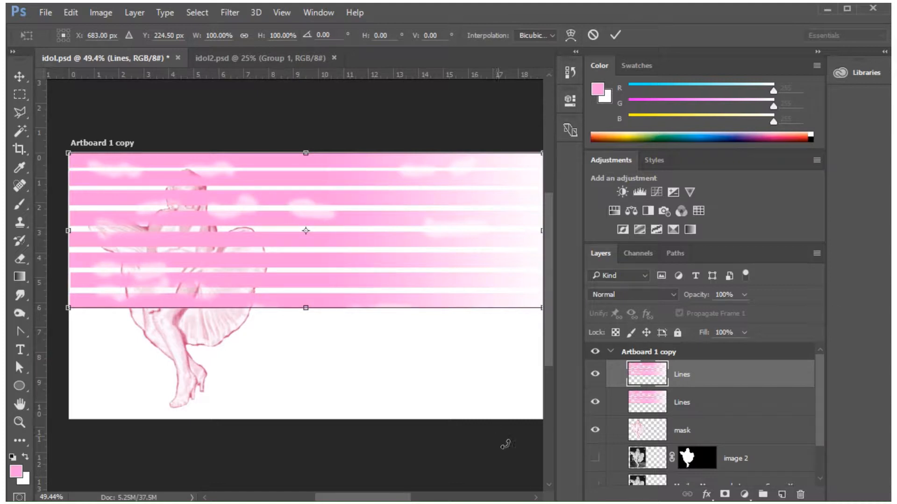
left_click_drag(390, 499, 403, 499)
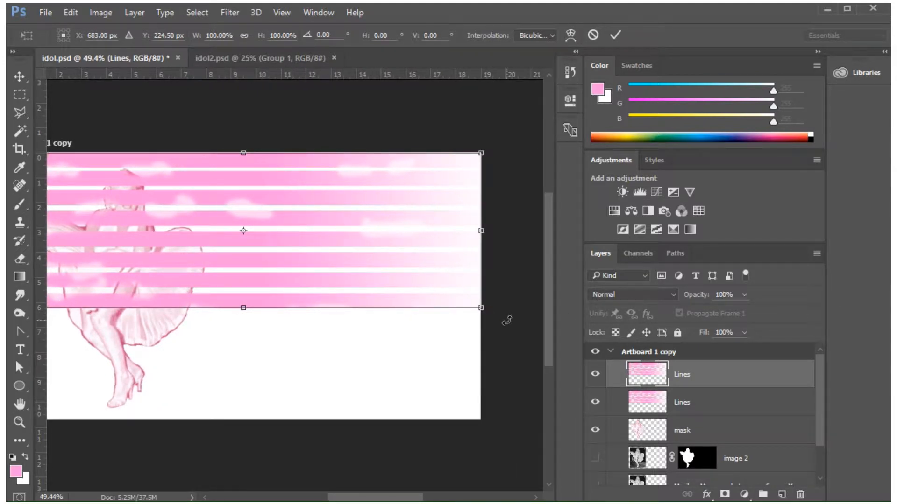
left_click_drag(507, 320, 430, 166)
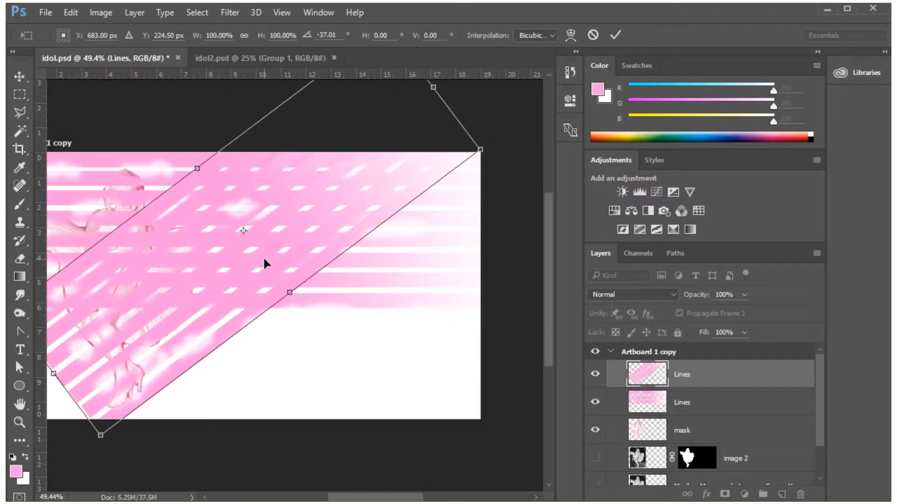
left_click_drag(264, 260, 347, 374)
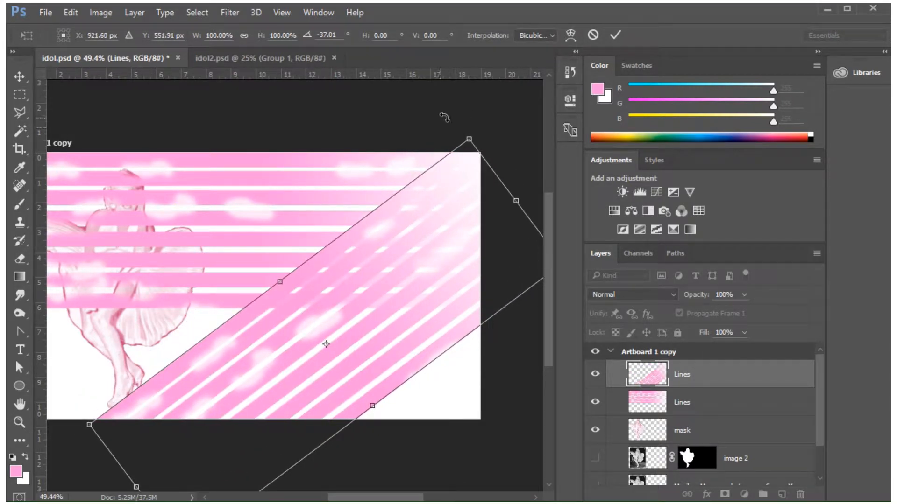
left_click(615, 35)
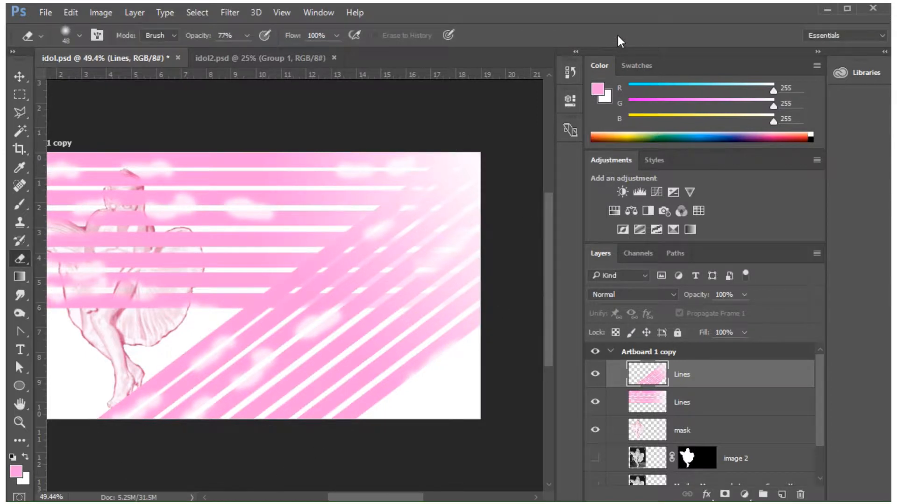
Rotate the lower Lines layer 47.21° with Free Transform and move it so its stripes cross the other diagonal set.
left_click(778, 406)
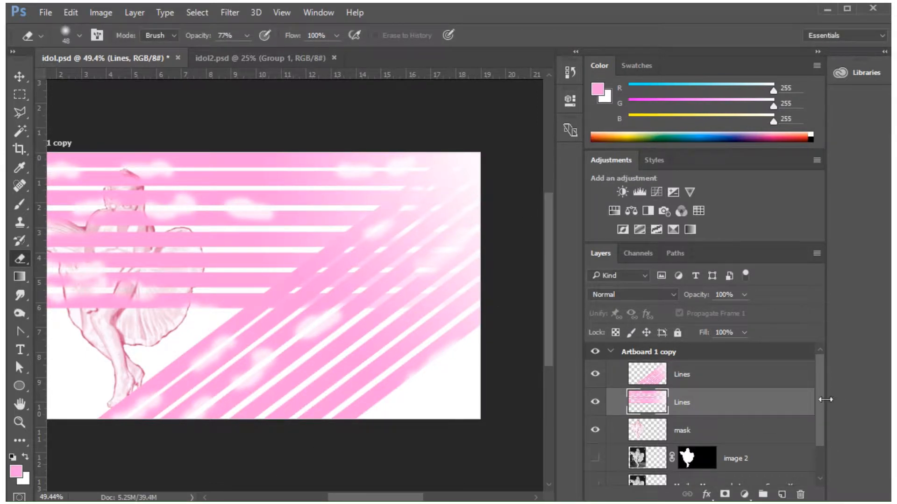
left_click(71, 13)
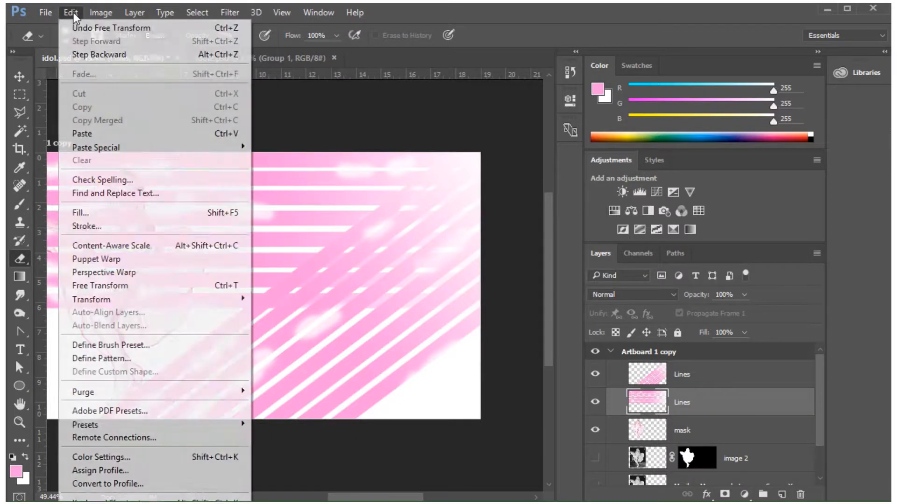
left_click(100, 286)
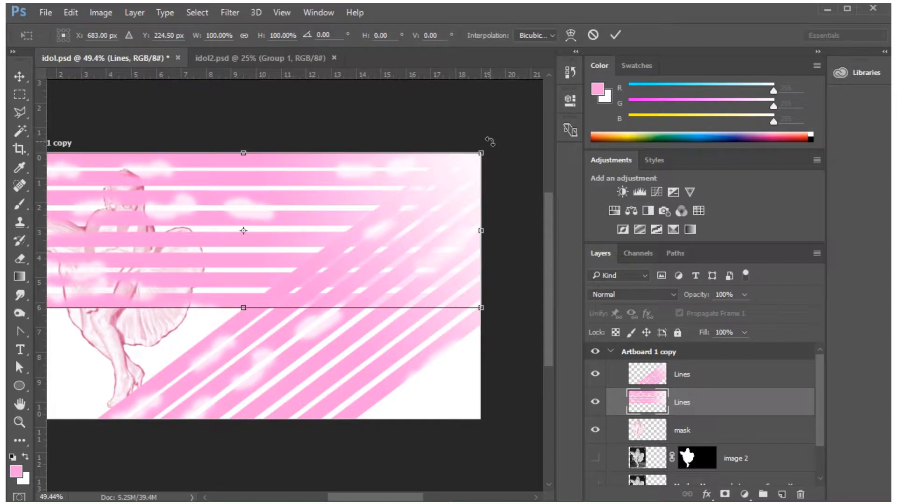
left_click_drag(489, 142, 456, 359)
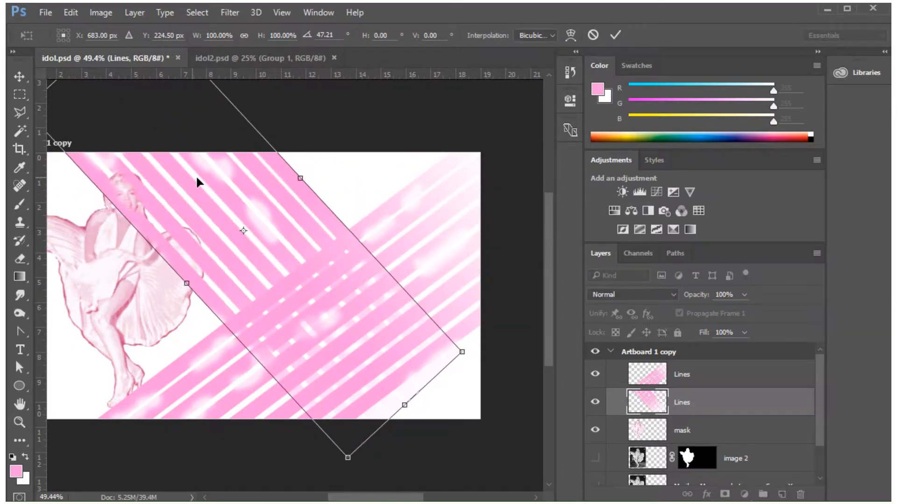
left_click_drag(209, 202, 275, 248)
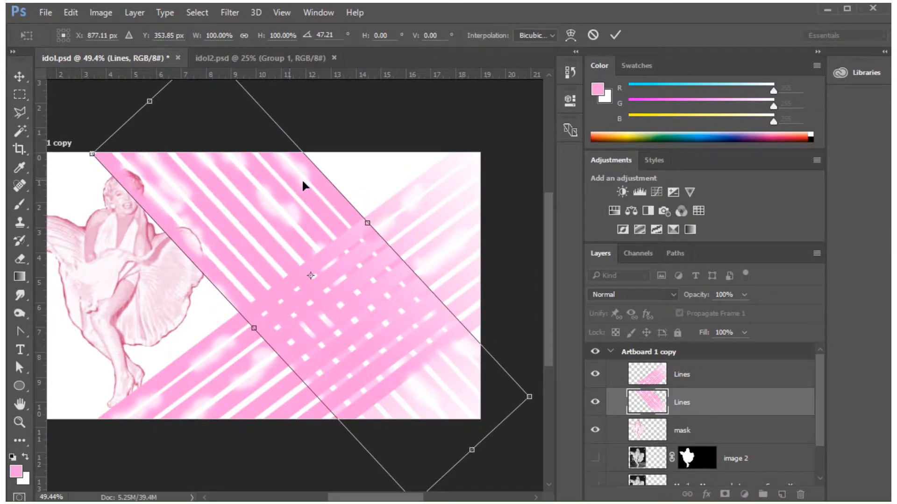
left_click(616, 35)
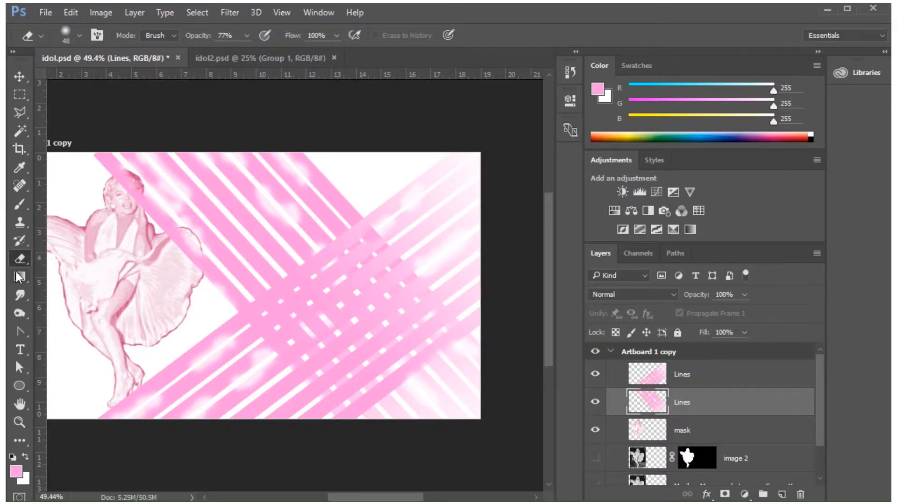
Set the eraser opacity to 41% and softly erase patches of both Lines layers, mainly around their crossing area.
left_click(246, 35)
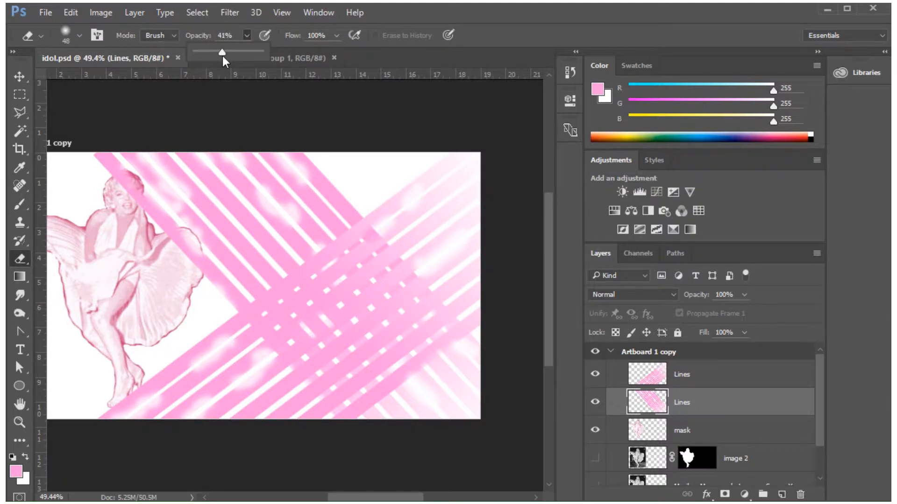
left_click(260, 282)
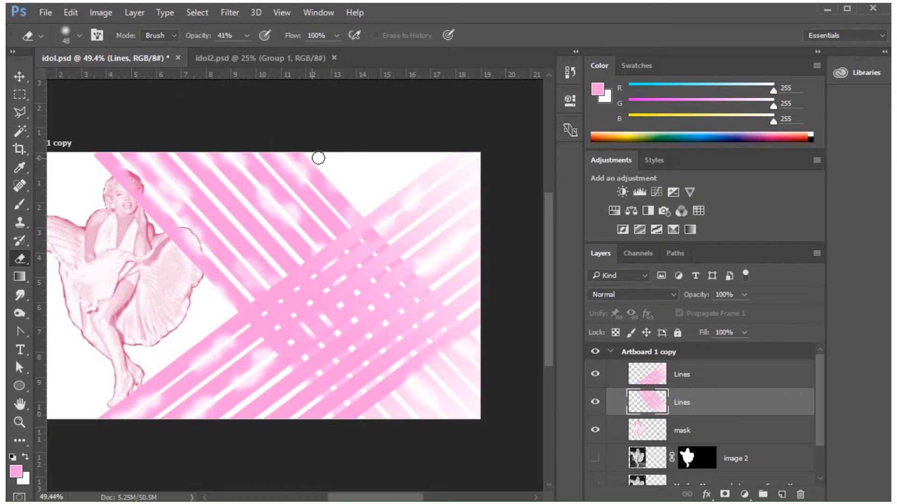
left_click(764, 379)
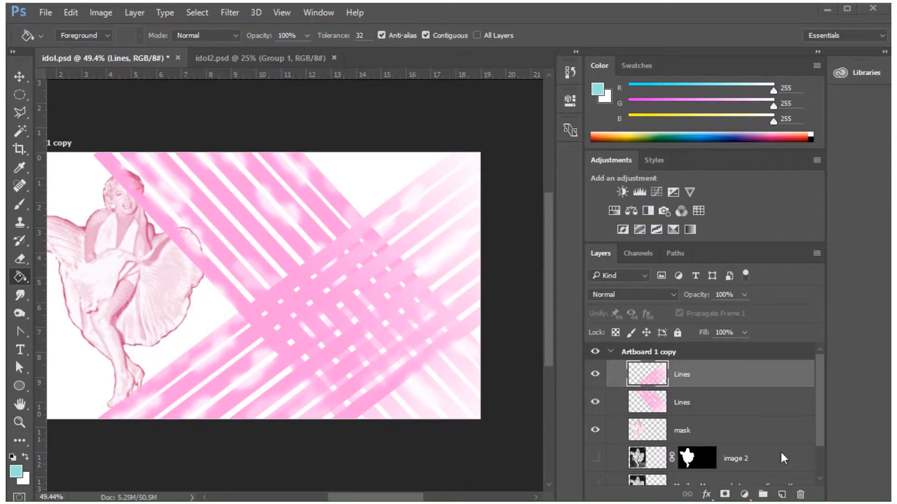
Add a new layer above the stripes and make a circular selection with 20 px feather over their upper middle part.
left_click(781, 494)
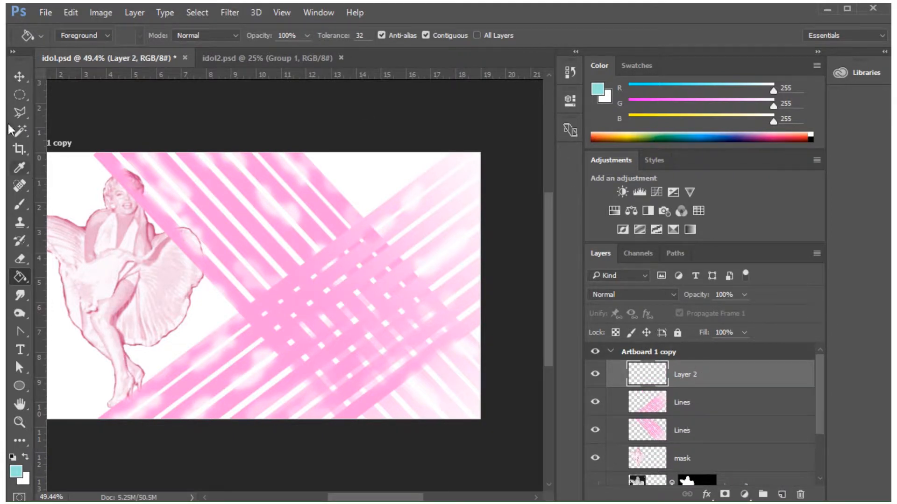
left_click(18, 94)
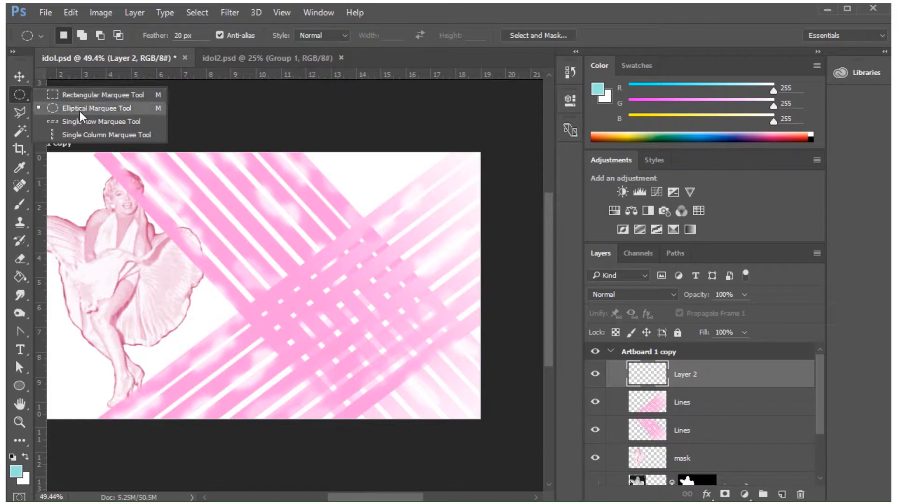
left_click(79, 111)
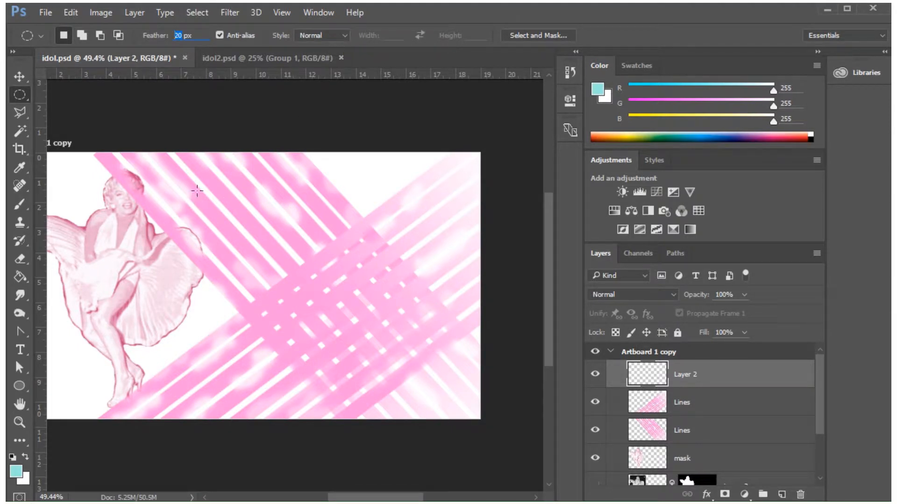
left_click_drag(243, 189, 377, 298)
Choose the Paint Bucket tool and set the foreground color to light blue, hex abbfdd.
left_click(18, 278)
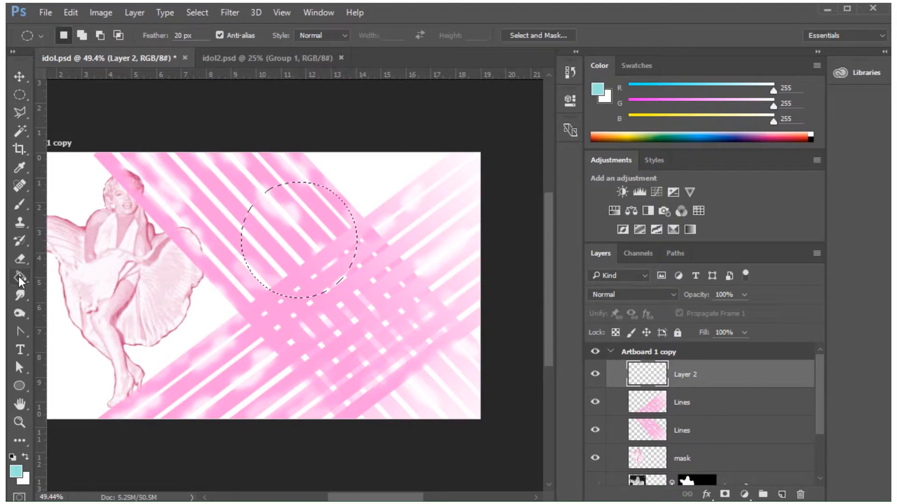
left_click(19, 277)
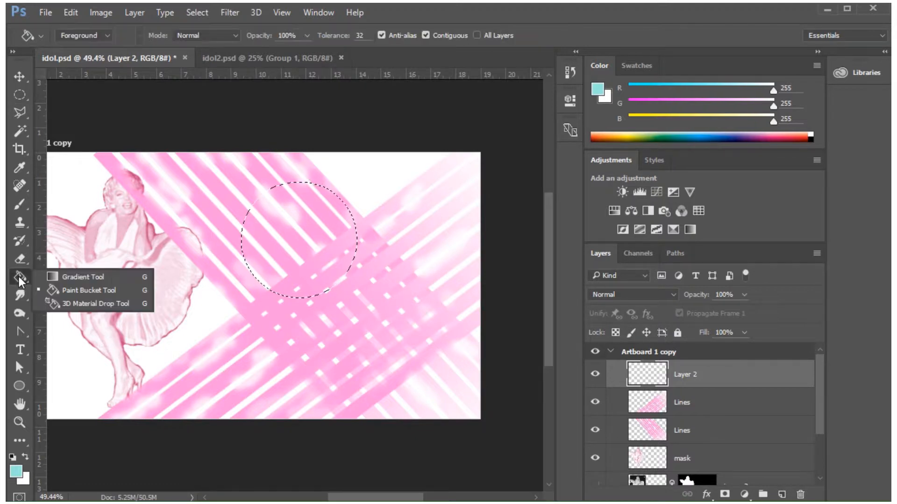
left_click(72, 291)
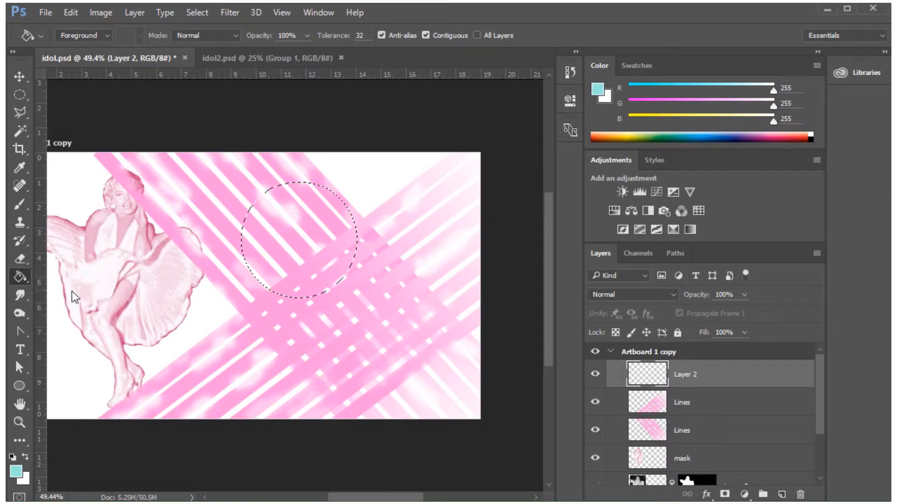
left_click(16, 472)
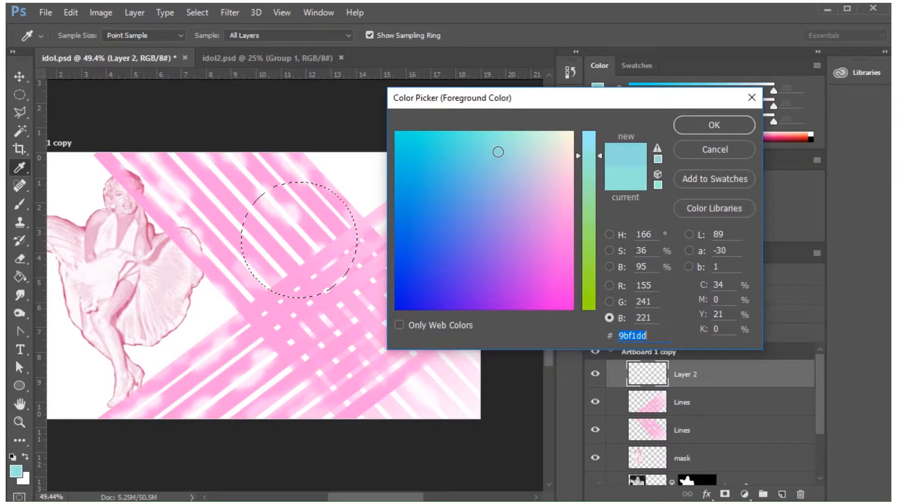
left_click_drag(498, 152, 514, 176)
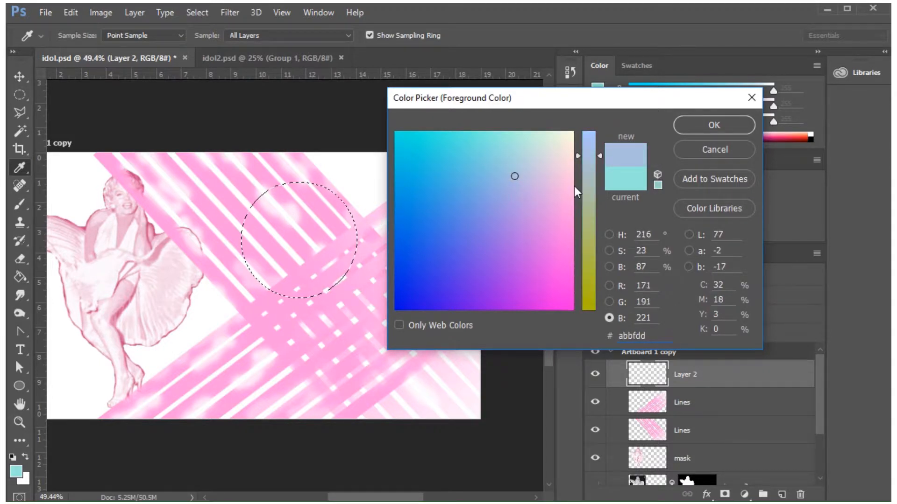
left_click(711, 129)
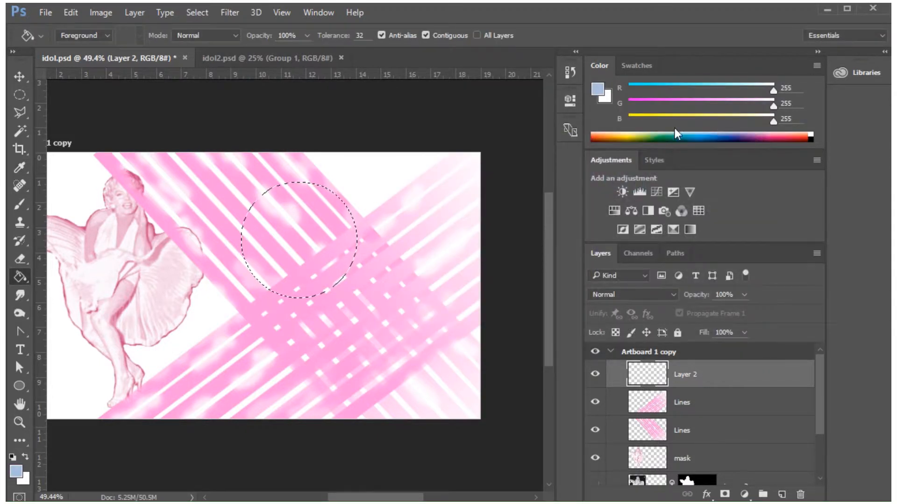
Fill the circular selection with the light blue at 70% opacity and clear the selection.
left_click(307, 35)
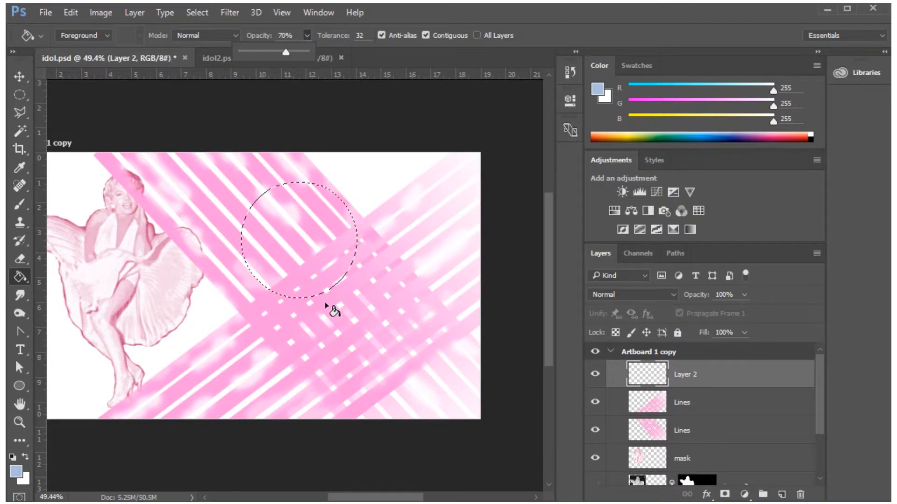
left_click(288, 212)
left_click(288, 212)
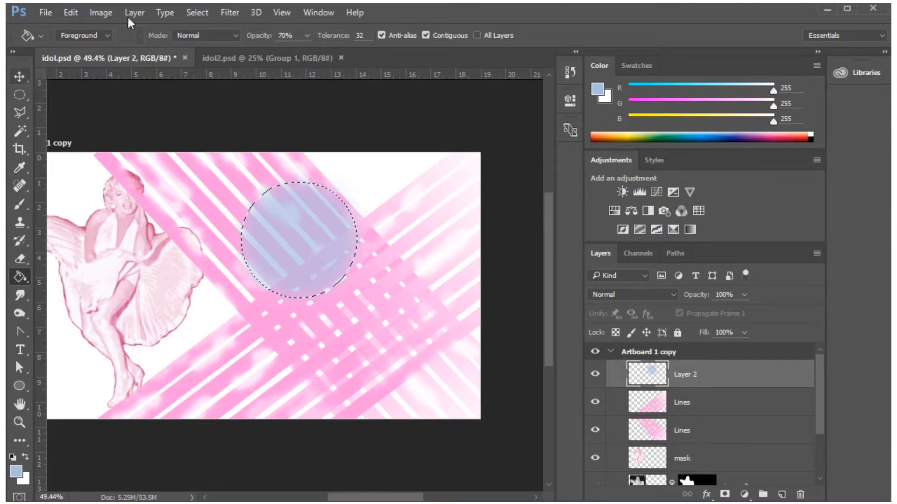
left_click(192, 13)
left_click(205, 41)
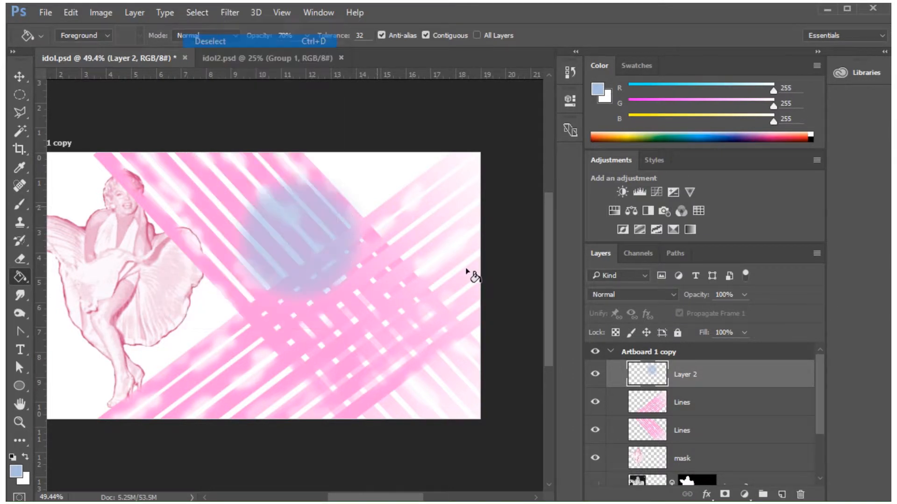
On a new layer, select a smaller feathered circle overlapping the blue one's right edge and fill it bright pink at 70% opacity.
left_click(782, 496)
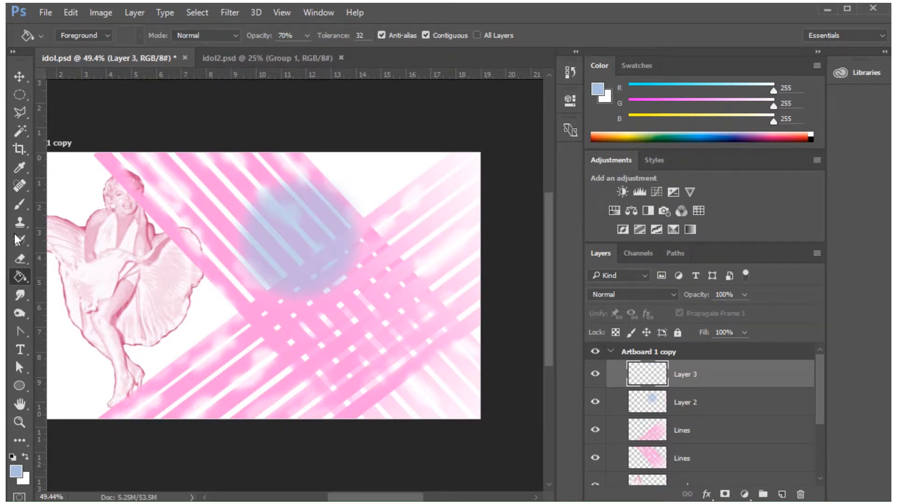
left_click(18, 95)
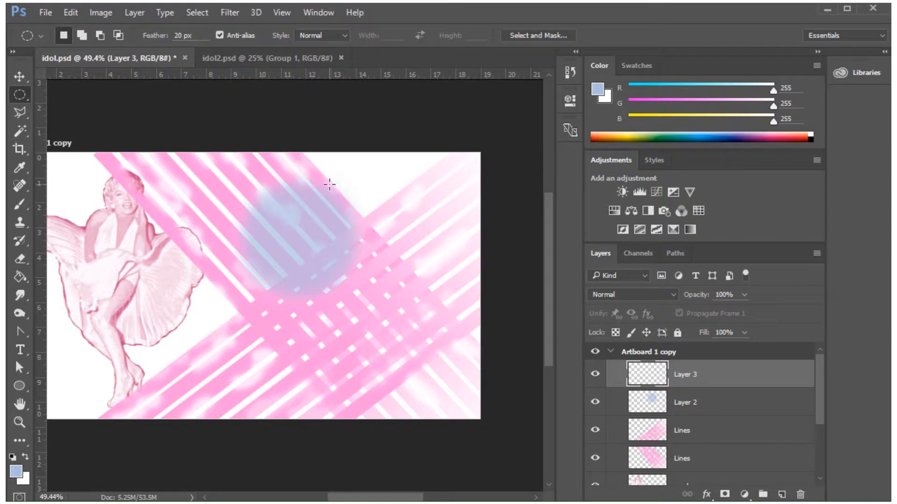
left_click_drag(326, 180, 420, 272)
left_click(19, 275)
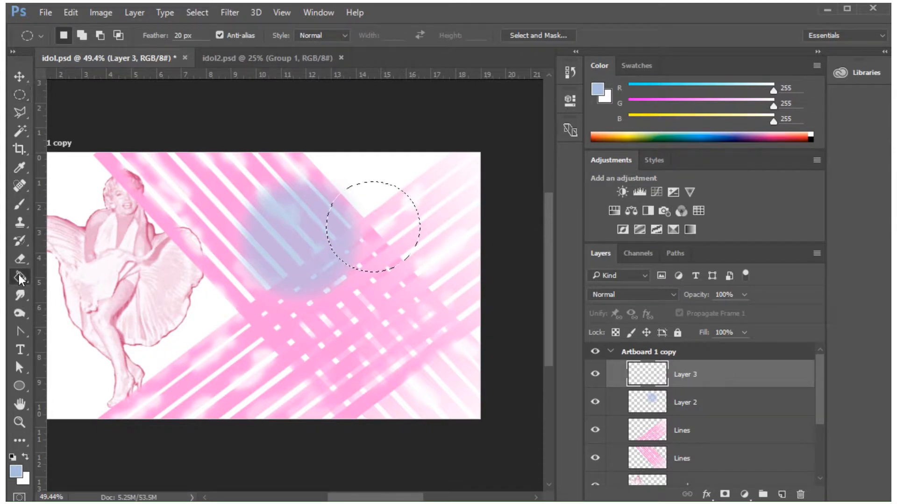
left_click(15, 472)
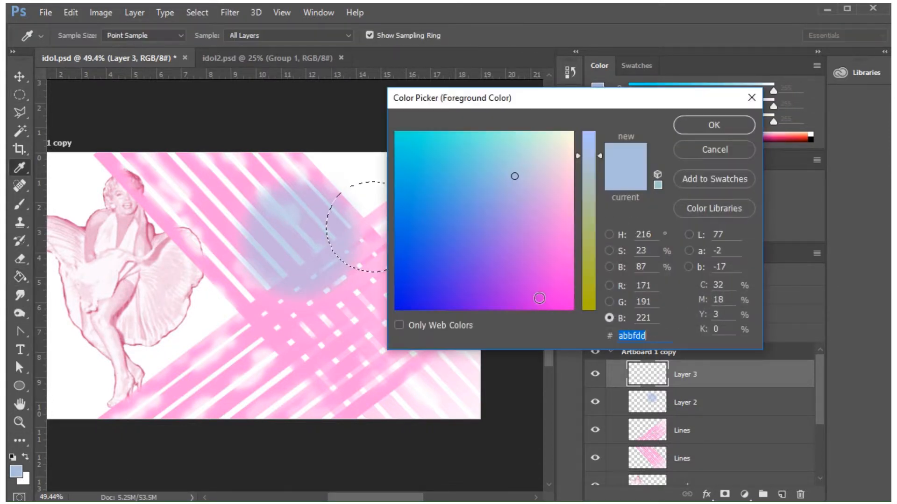
mouse_move(501, 223)
left_mouse_down()
mouse_move(534, 230)
mouse_move(560, 267)
mouse_move(563, 292)
mouse_move(572, 275)
left_mouse_up()
left_click(713, 124)
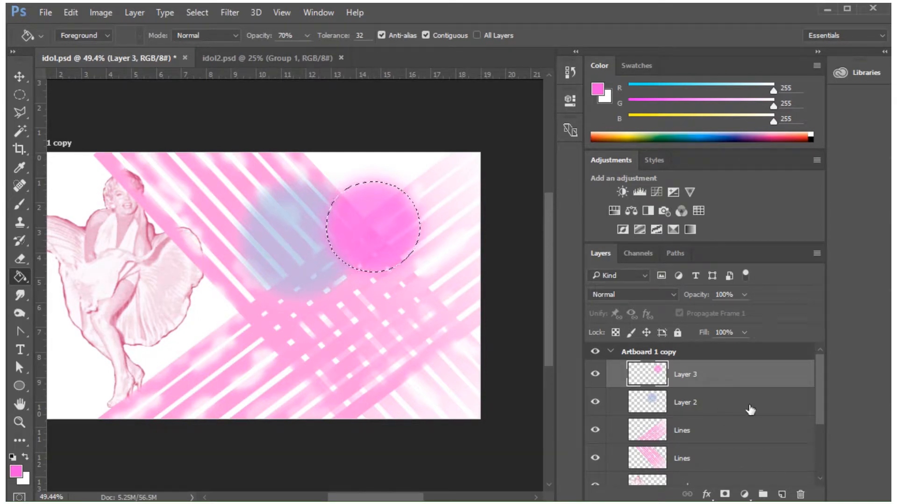
Add a new layer, clear the old selection and make a circular selection with 20 px feather below the bright pink circle.
left_click(782, 496)
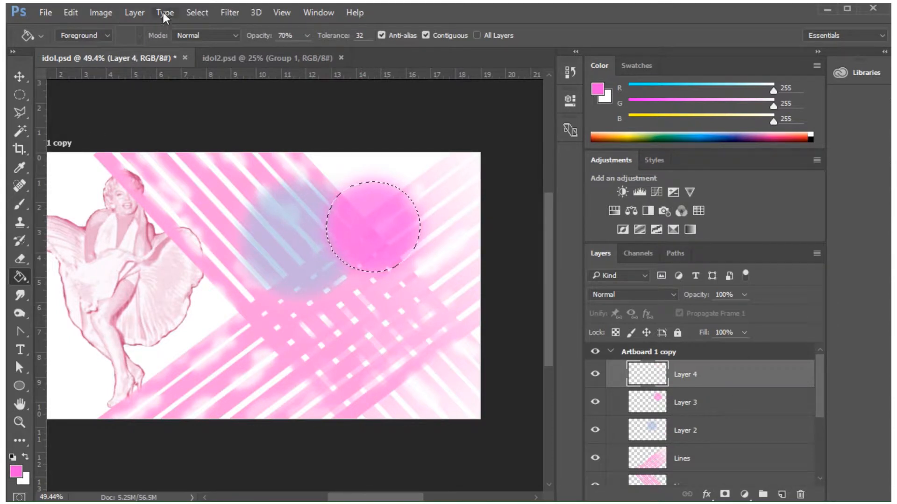
left_click(197, 12)
left_click(202, 38)
left_click(22, 96)
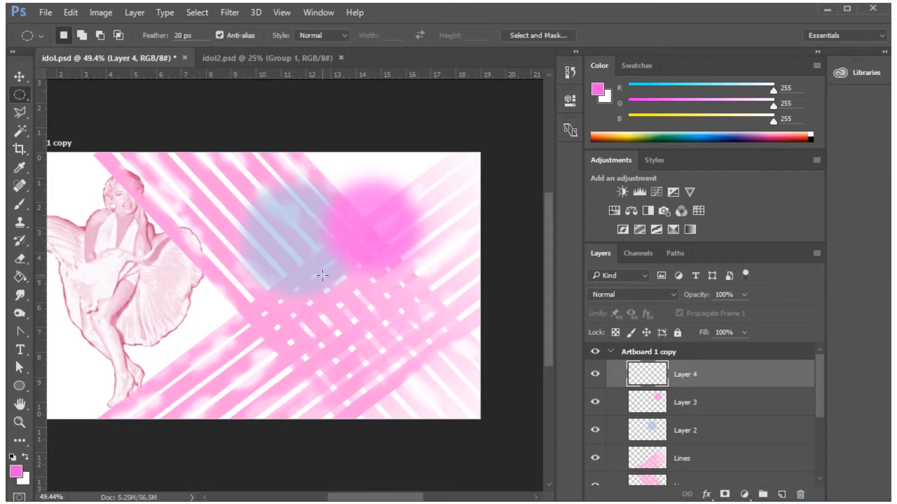
left_click_drag(322, 275, 429, 386)
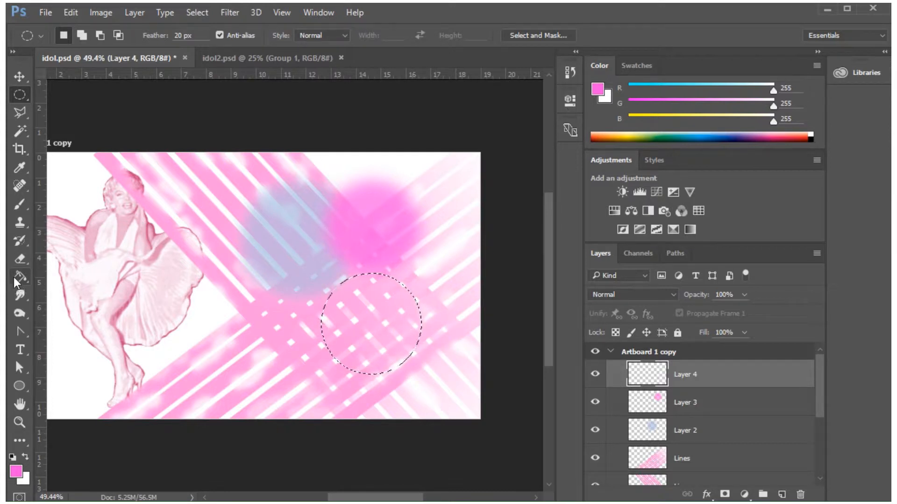
Fill the circular selection with blue-violet, hex 5548dd, at 70% opacity using the Paint Bucket tool.
left_click(18, 279)
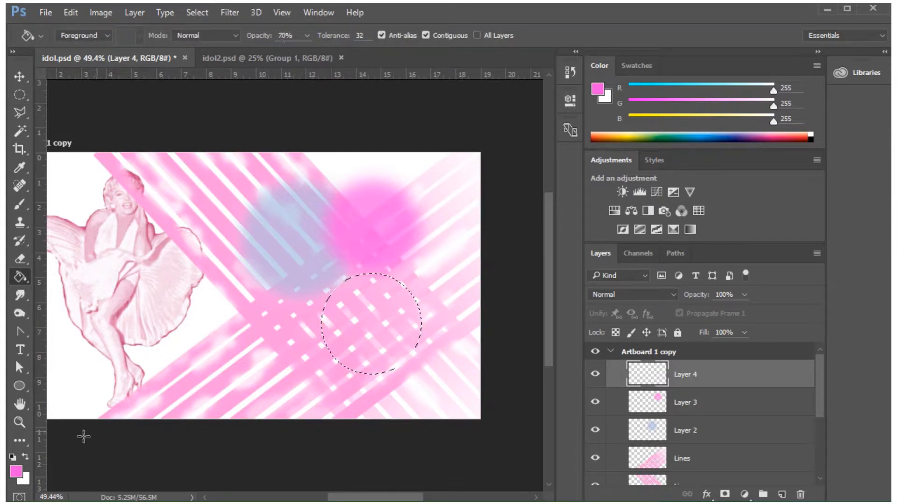
left_click(16, 471)
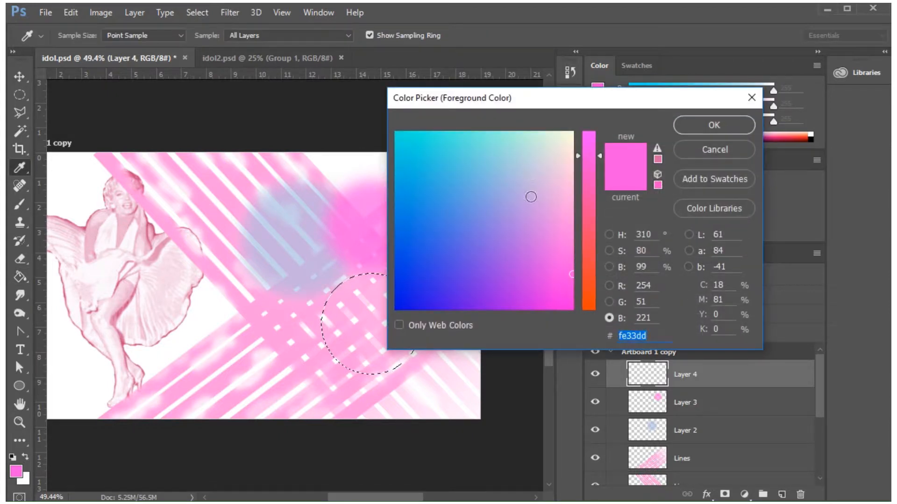
left_click_drag(503, 217, 454, 259)
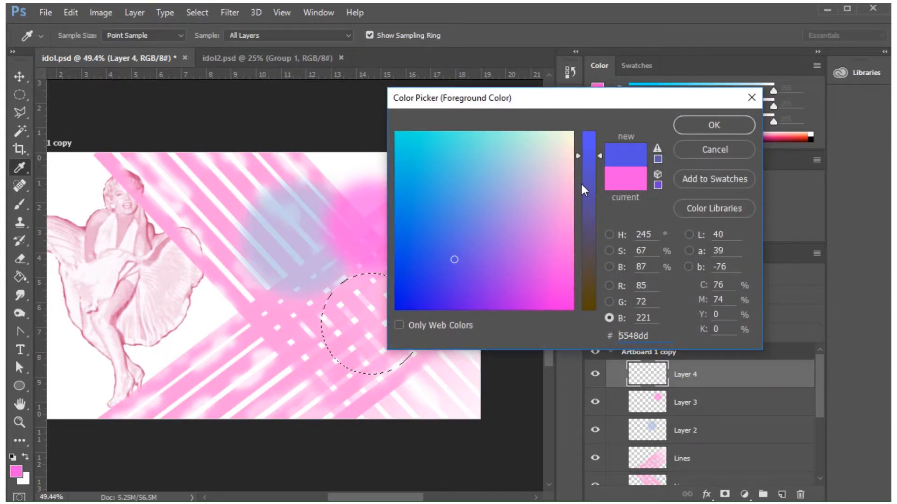
left_click(731, 125)
key("g")
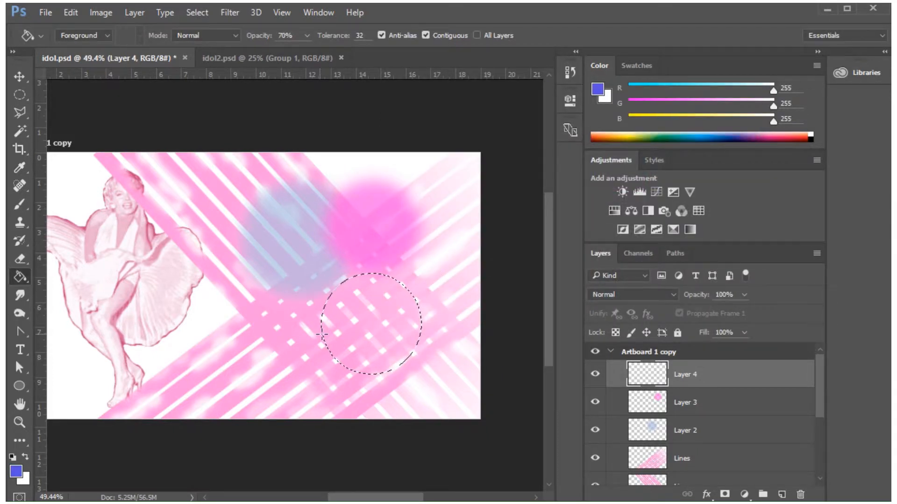
left_click(358, 315)
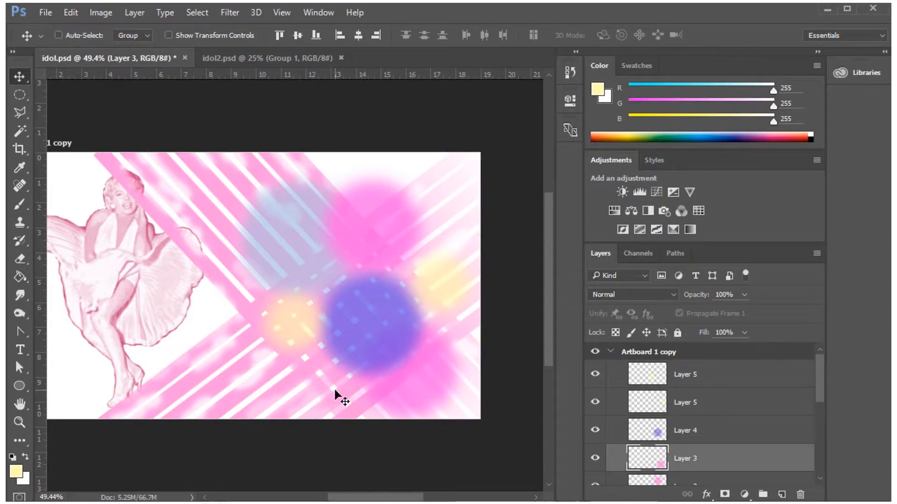
Merge the topmost yellow circle layer down three times, through the other yellow and blue-violet circles into the lower pink circle's layer.
mouse_move(822, 366)
left_mouse_down()
mouse_move(829, 413)
mouse_move(832, 354)
left_mouse_up()
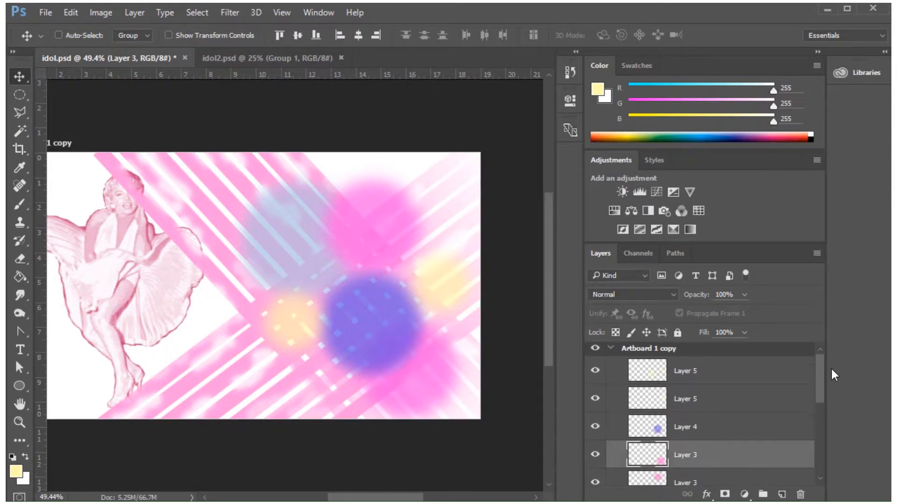
left_click(734, 373)
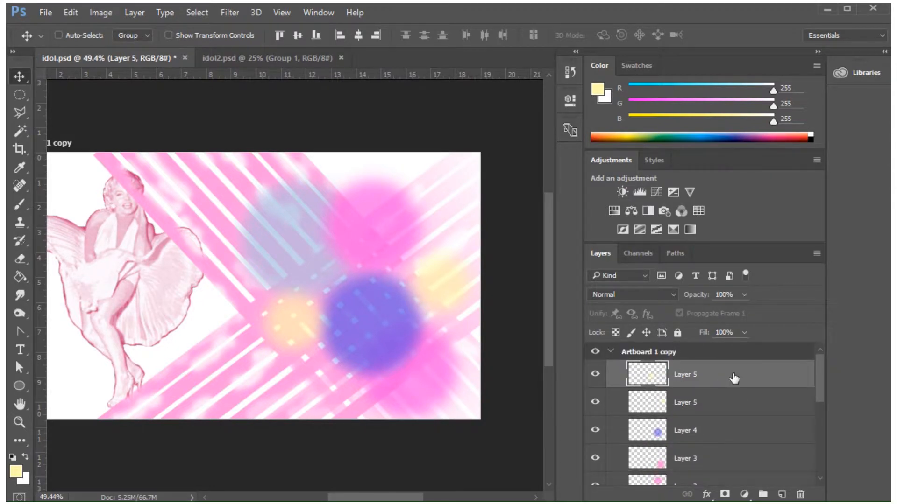
left_click(136, 12)
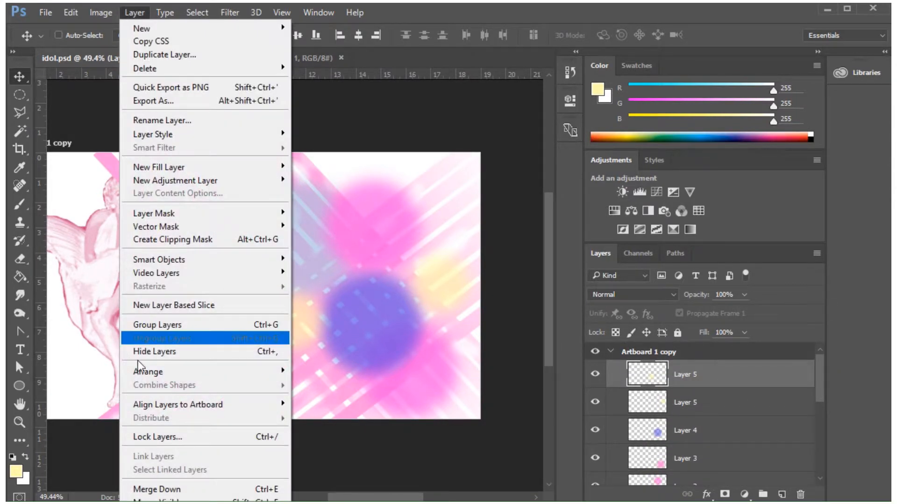
left_click(162, 490)
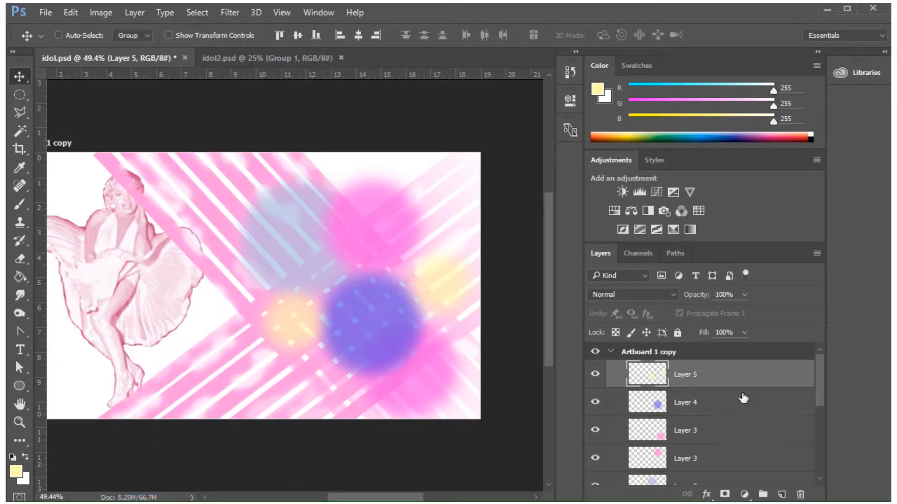
left_click(135, 12)
left_click(162, 489)
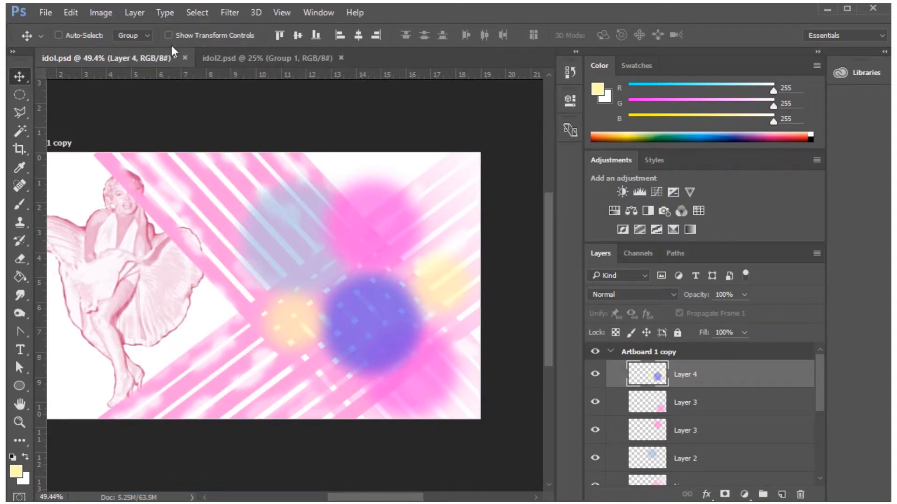
left_click(133, 11)
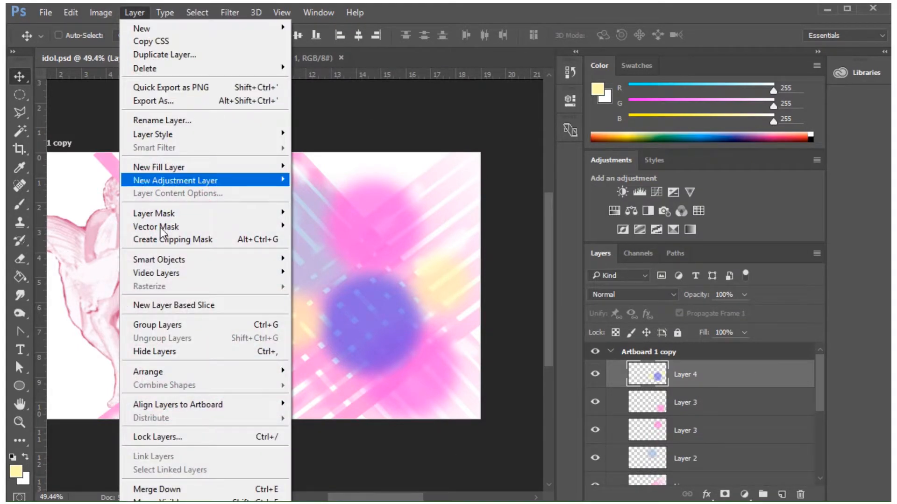
left_click(146, 490)
Select the three remaining circle layers above the Lines layers and merge them into one layer.
mouse_move(817, 388)
left_mouse_down()
mouse_move(819, 401)
mouse_move(821, 375)
left_mouse_up()
left_click(725, 391)
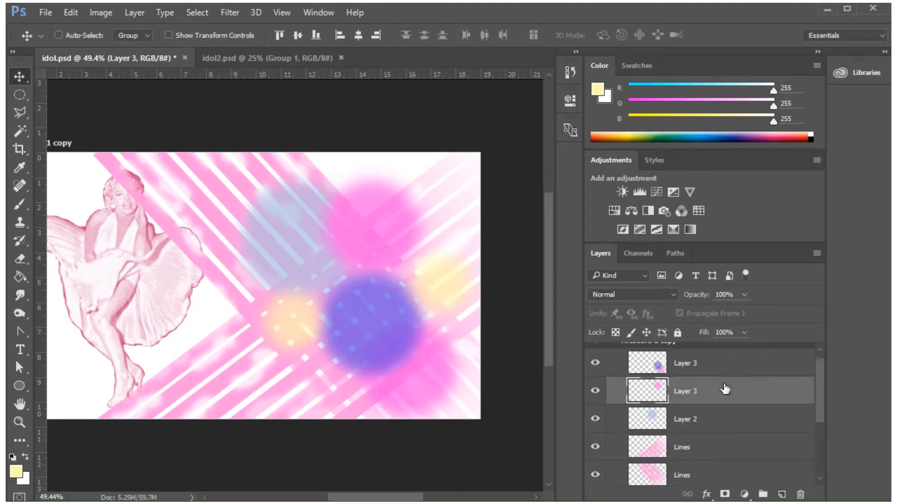
left_click(724, 367)
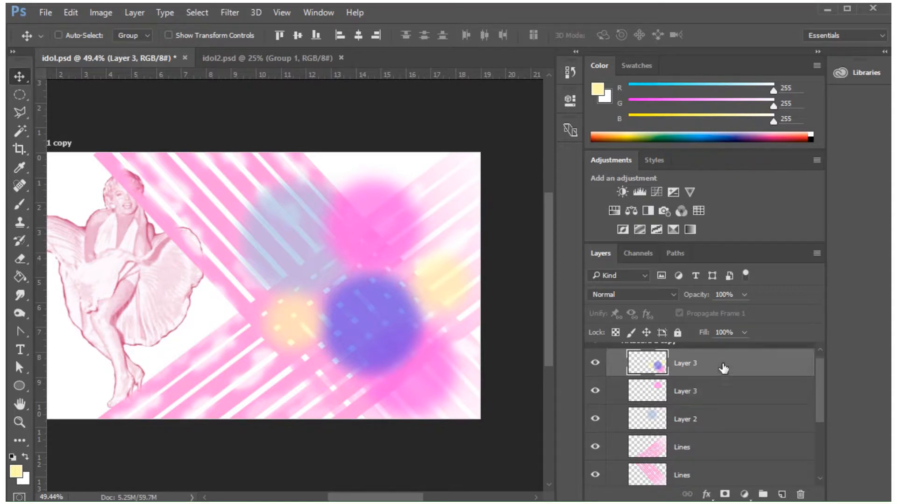
left_click(747, 397, "ctrl")
left_click(743, 424, "ctrl")
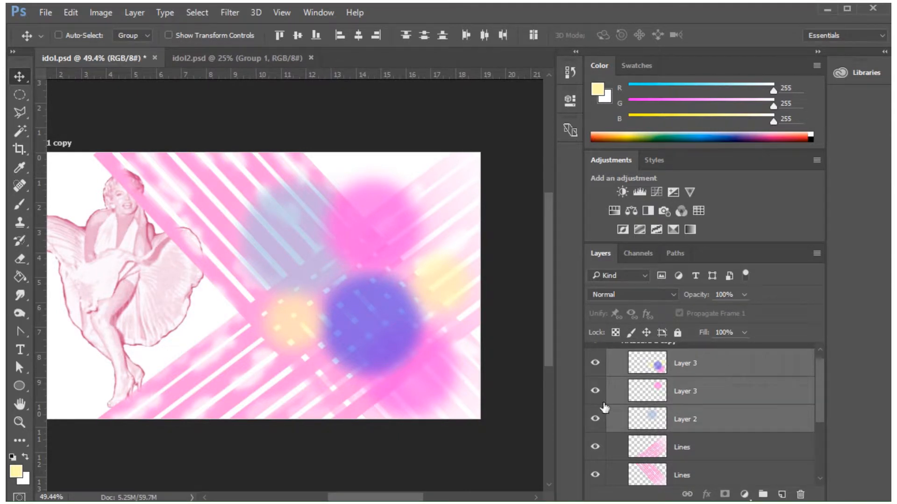
left_click(126, 11)
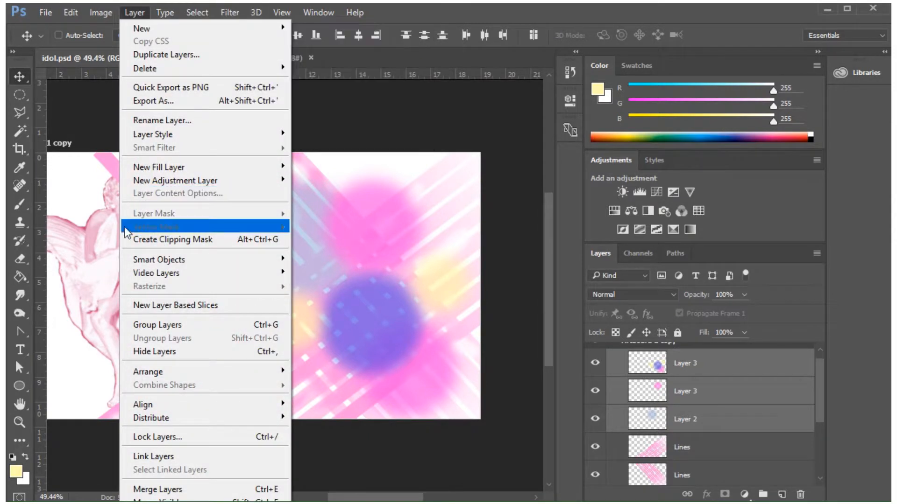
left_click(173, 489)
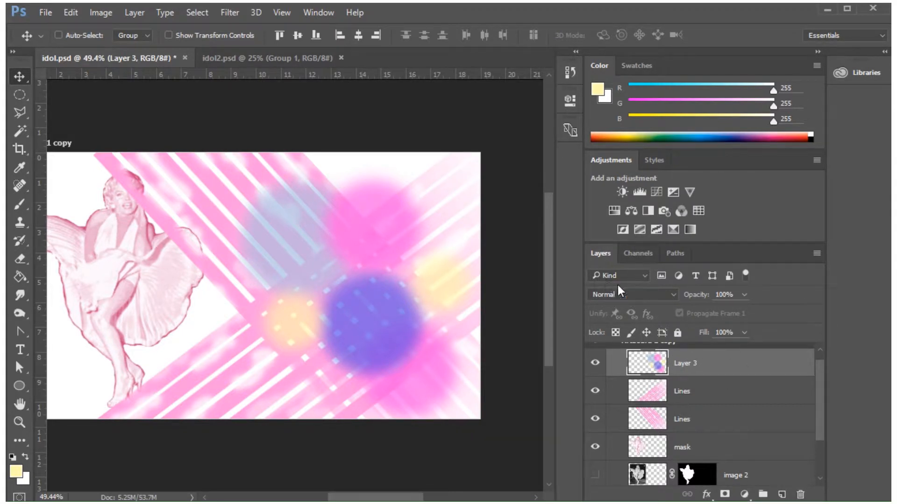
Try the Color Burn, Color Dodge, Overlay and Hard Light blend modes on the merged circles layer.
left_click(610, 294)
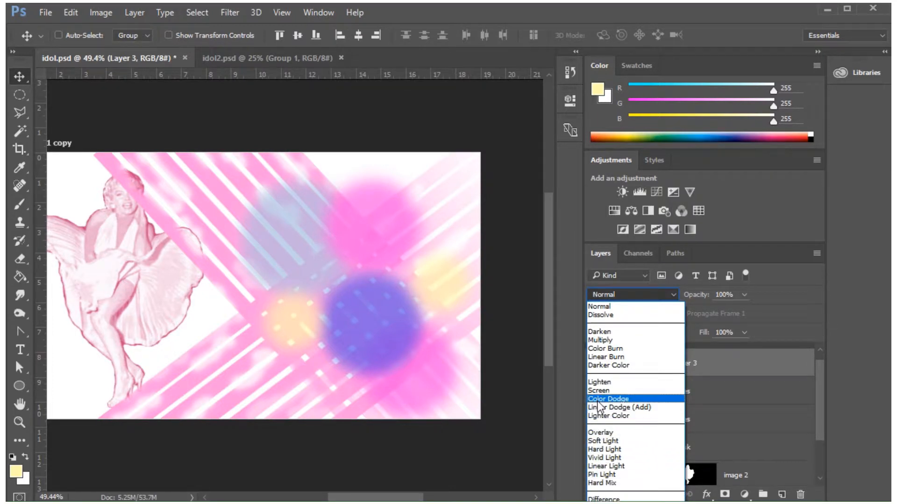
left_click(607, 348)
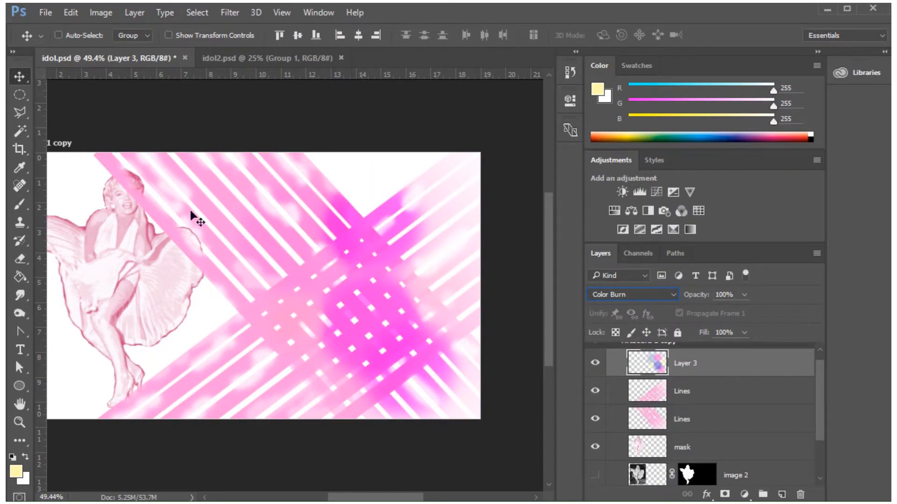
left_click(674, 295)
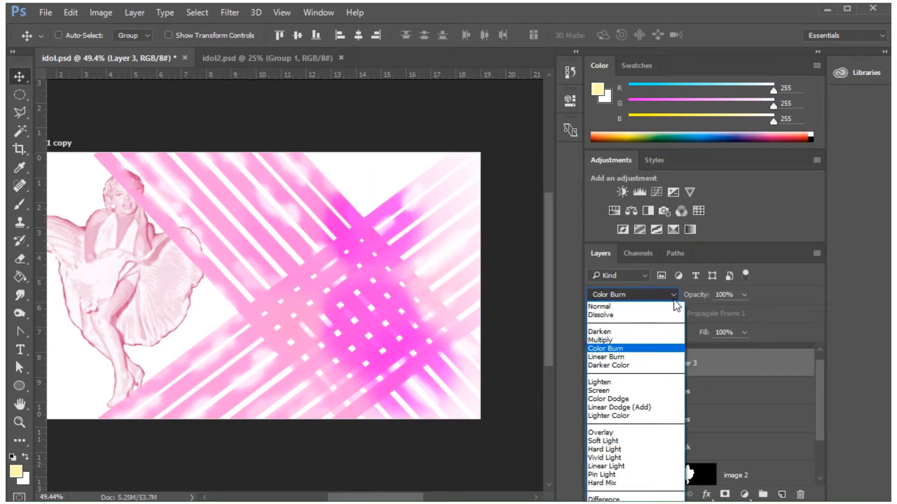
left_click(614, 399)
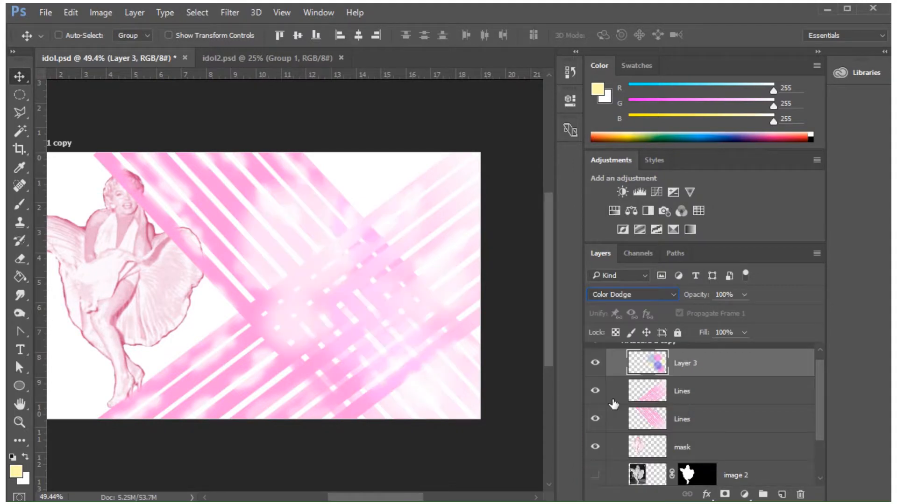
left_click(658, 296)
left_click(612, 433)
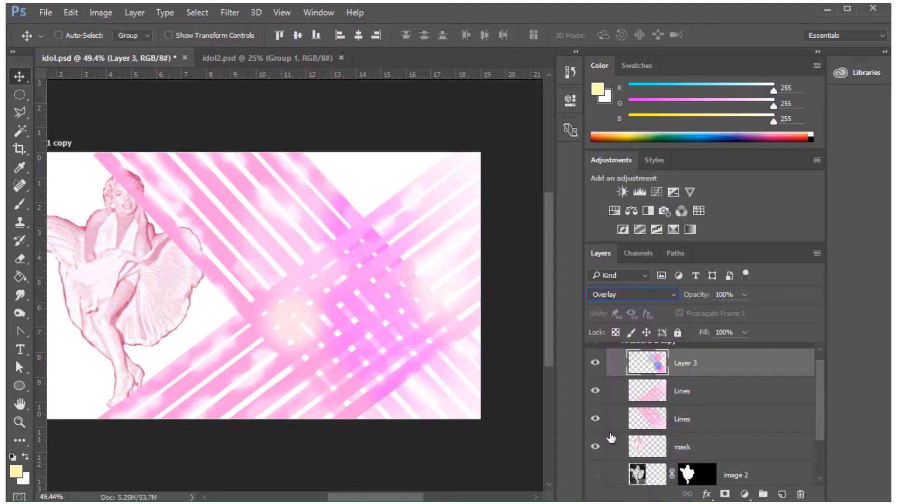
left_click(652, 294)
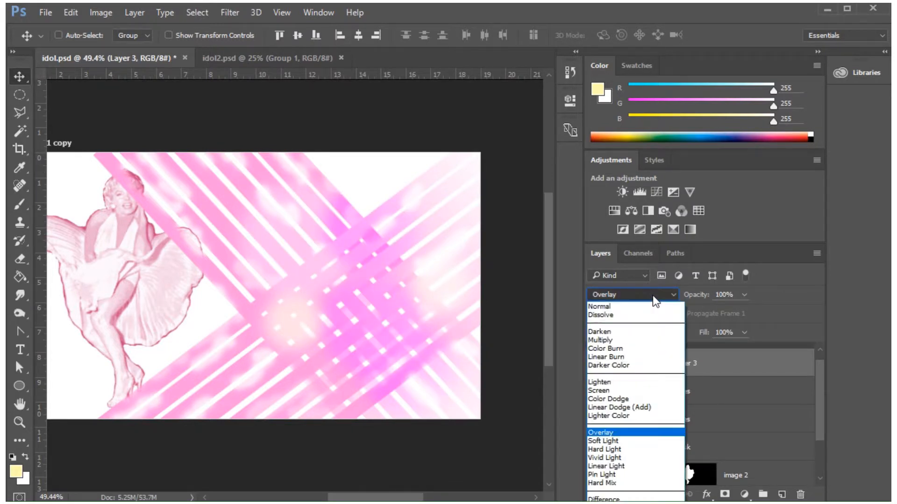
left_click(619, 450)
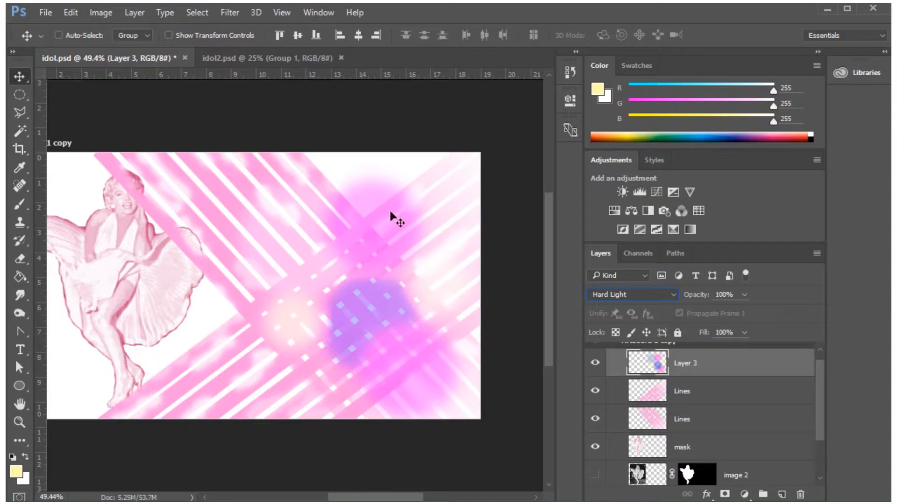
Set the merged circles layer to the Darken blend mode and its opacity to 76%.
left_click(663, 292)
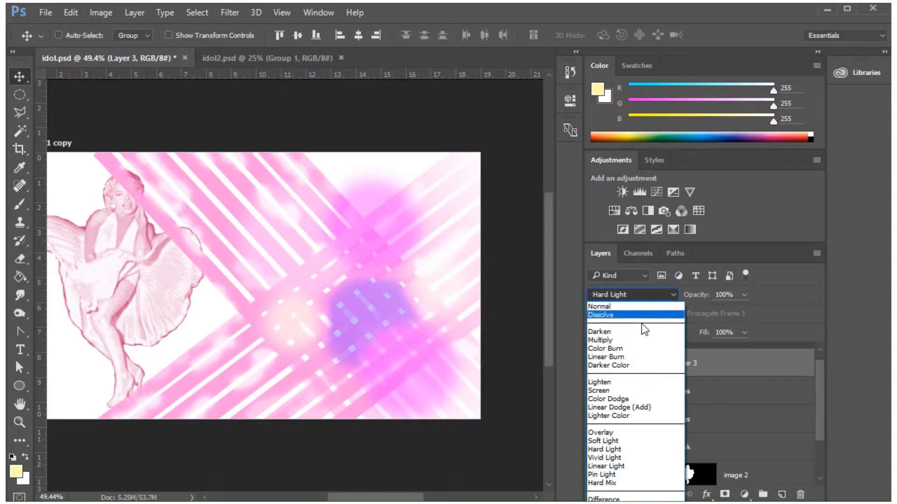
left_click(601, 332)
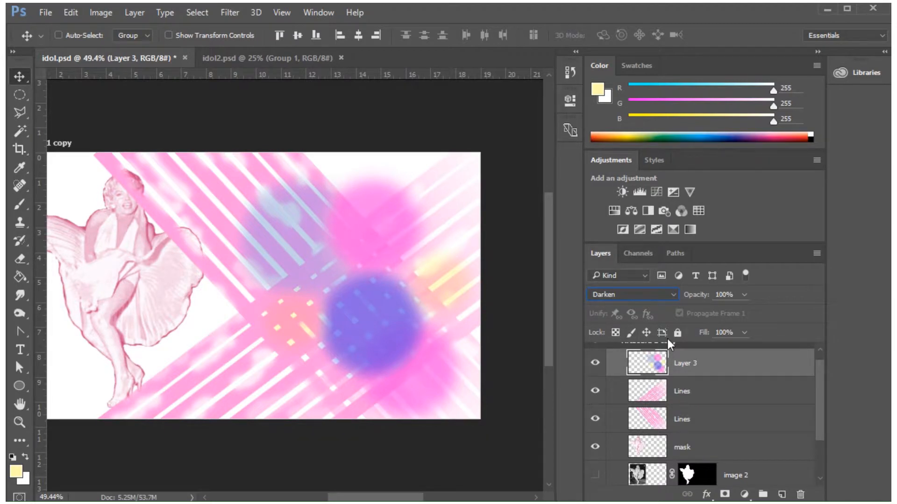
left_click(745, 295)
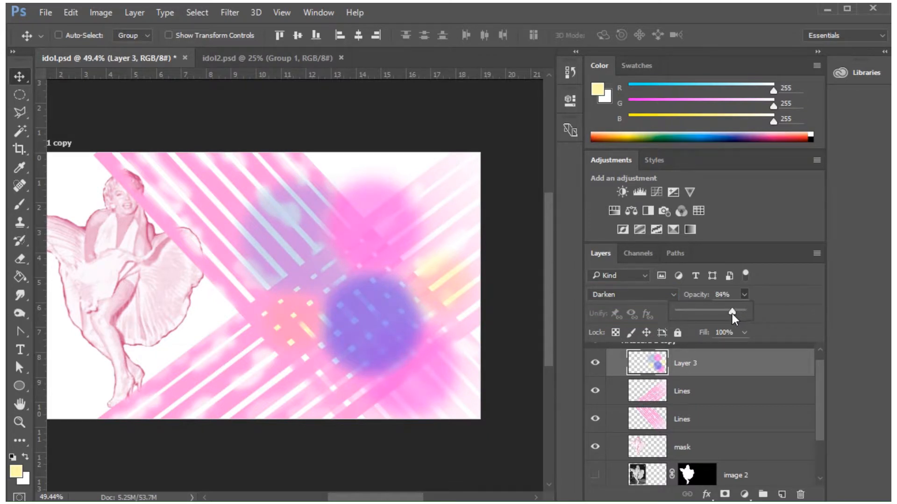
left_click_drag(733, 314, 725, 313)
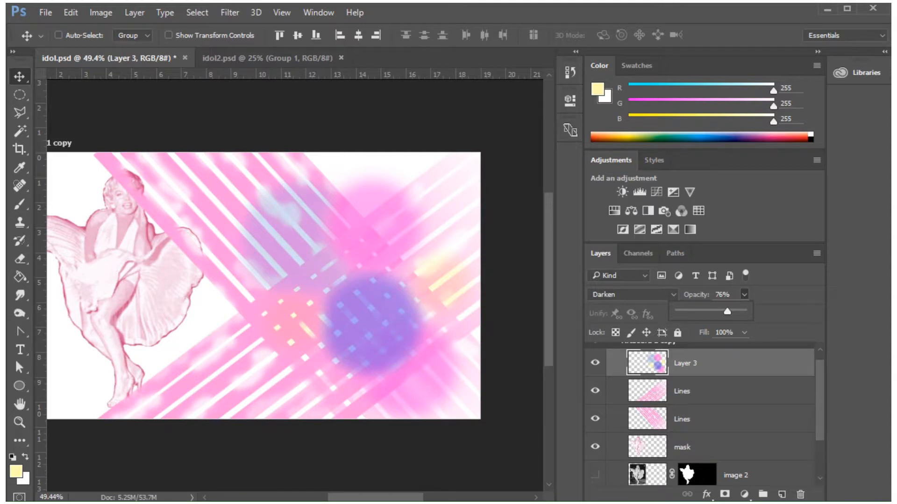
left_click(253, 327)
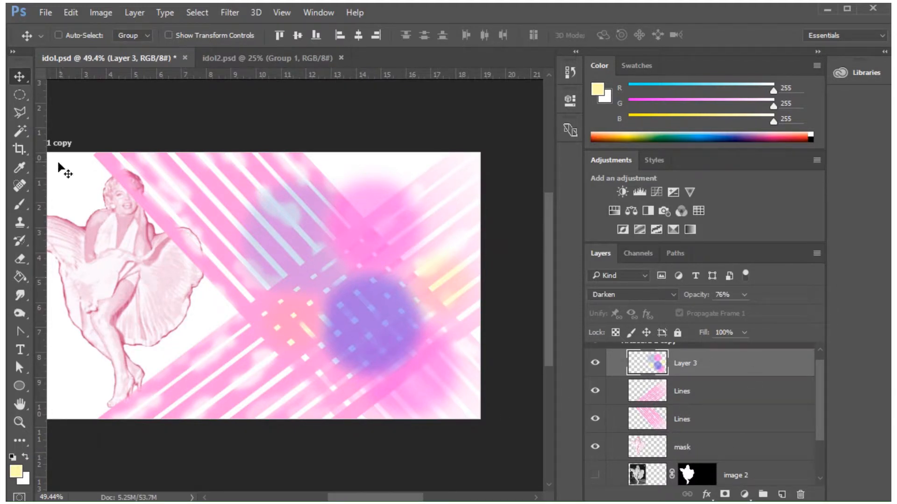
Choose the 39 px textured spatter tip for the Brush tool and enlarge it to 171 px.
left_click_drag(22, 201, 58, 202)
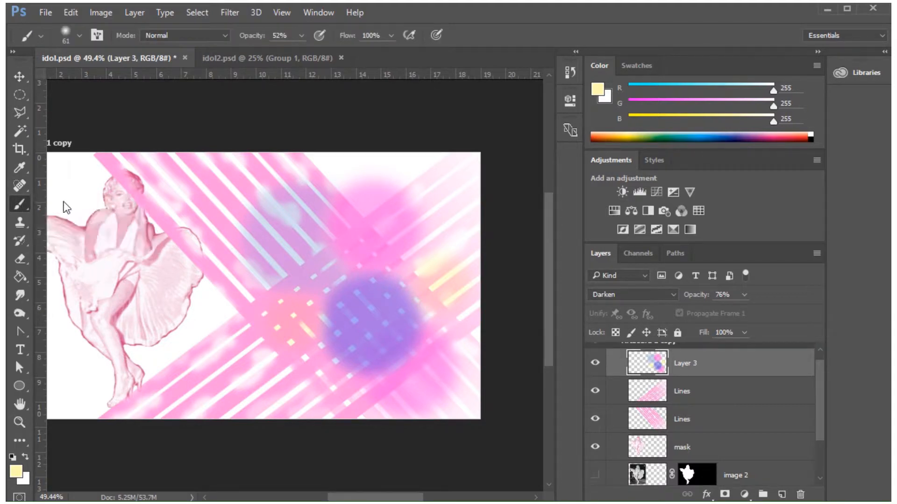
left_click(77, 36)
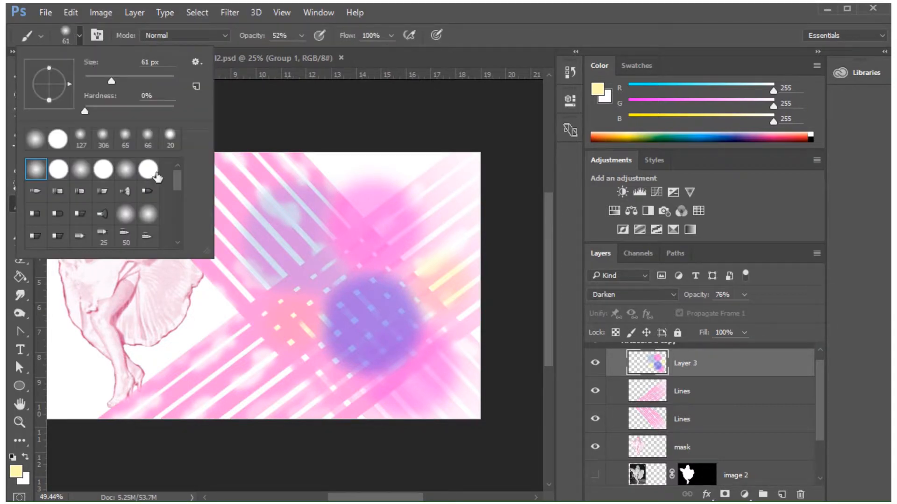
left_click_drag(174, 175, 178, 235)
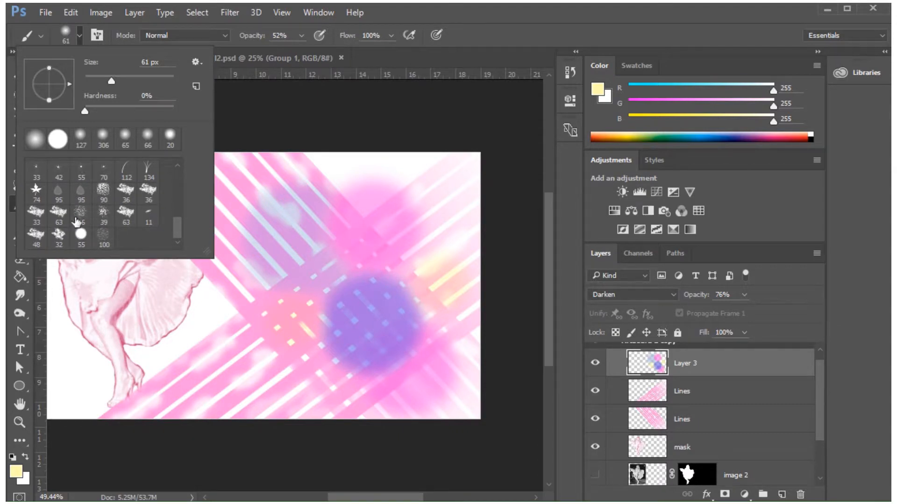
left_click(103, 214)
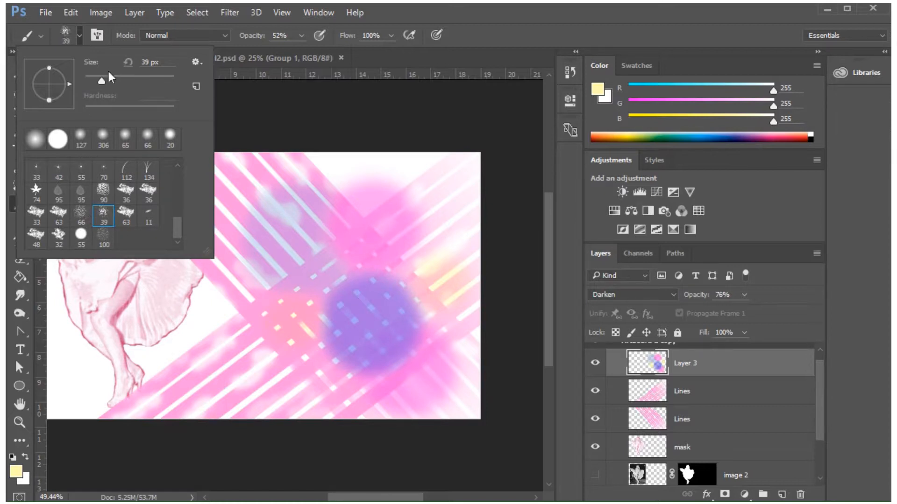
left_click_drag(101, 79, 146, 80)
left_click(429, 10)
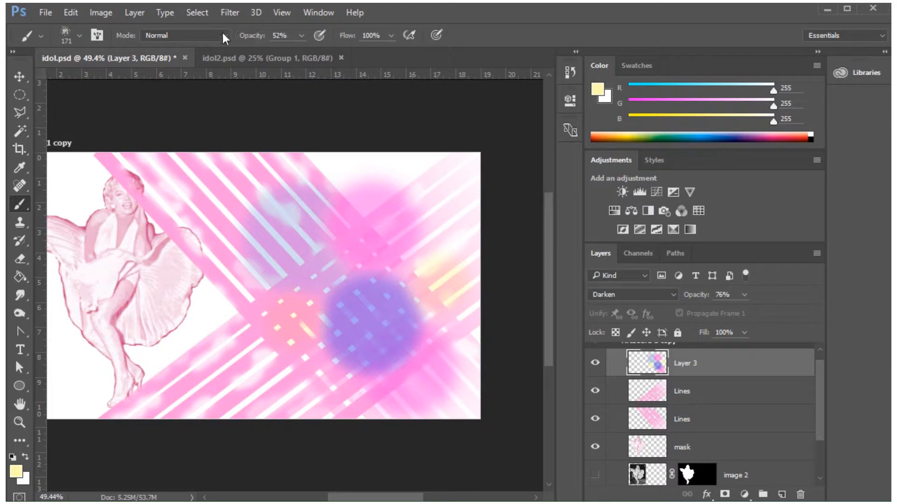
Set the textured brush's opacity and flow both to 78%.
left_click(301, 35)
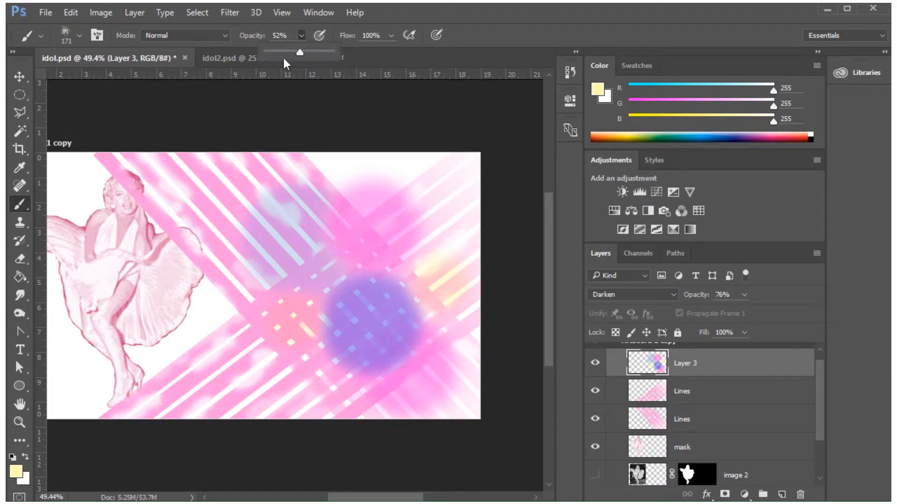
left_click_drag(299, 51, 316, 51)
left_click(382, 34)
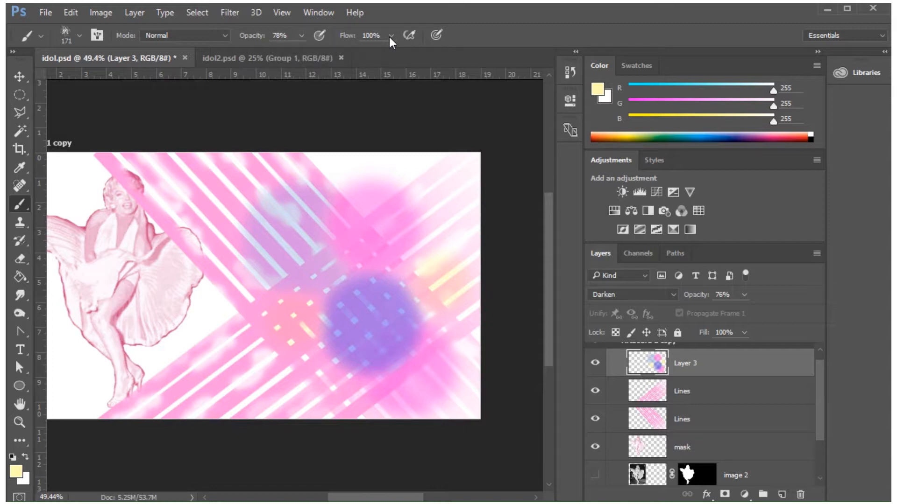
left_click(390, 35)
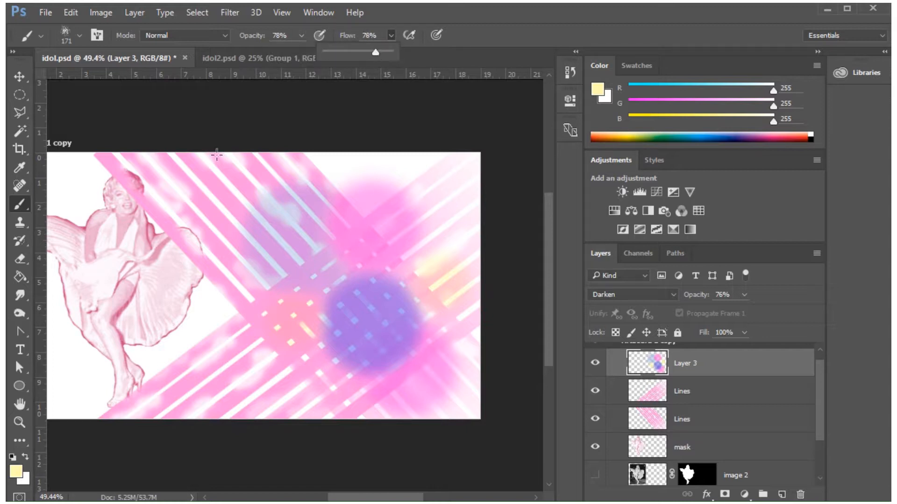
Set up the Eraser tool with the same 39 px textured spatter tip, 76% flow and an enlarged tip size.
left_click(19, 261)
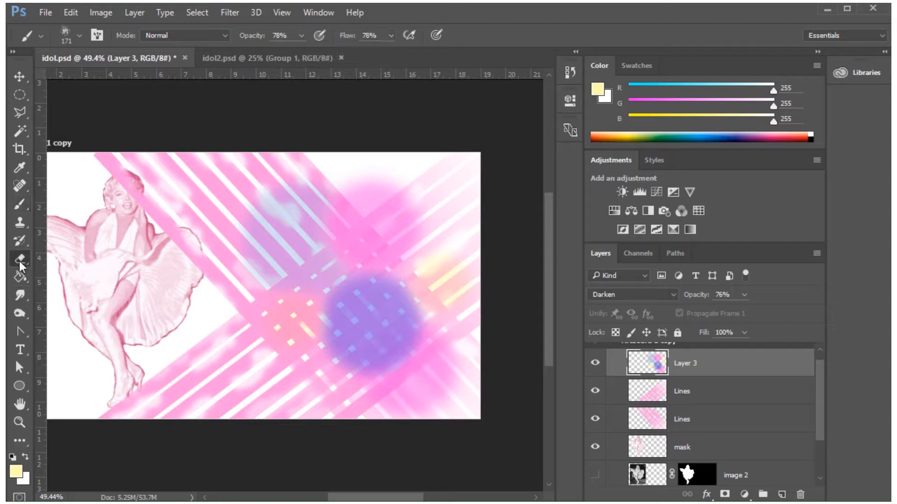
left_click(79, 35)
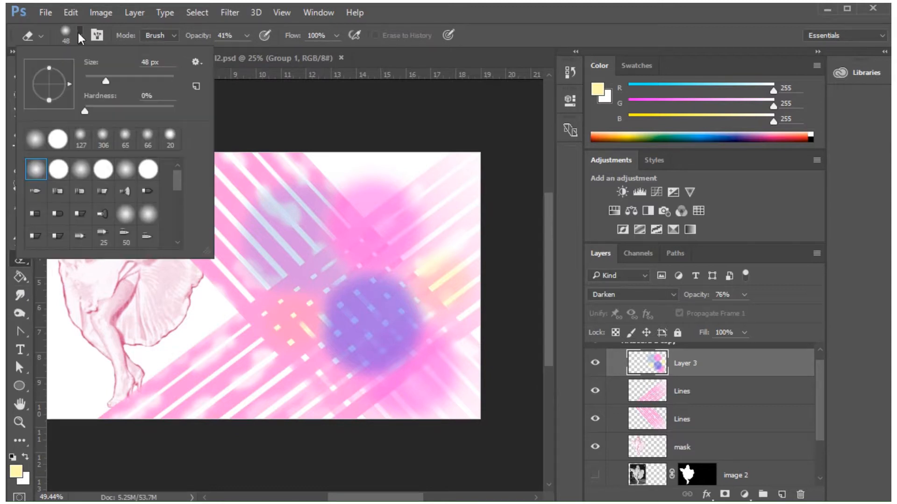
left_click_drag(176, 180, 178, 225)
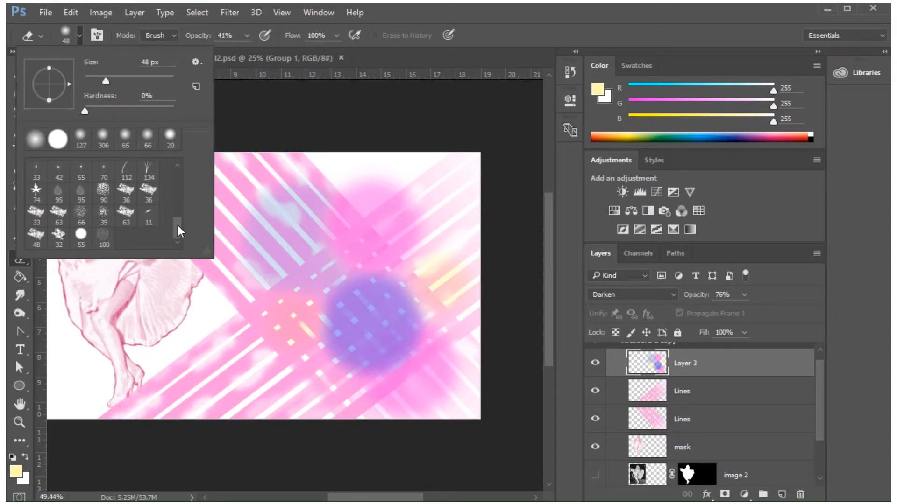
left_click(103, 216)
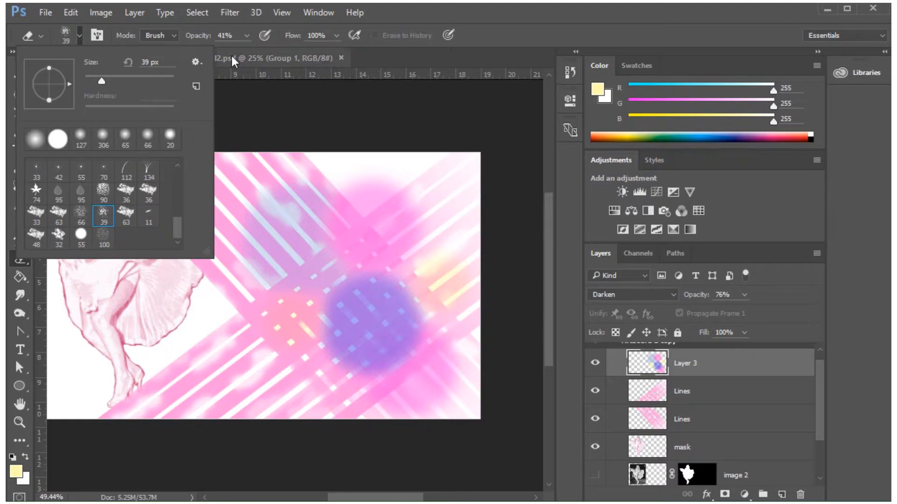
left_click(337, 36)
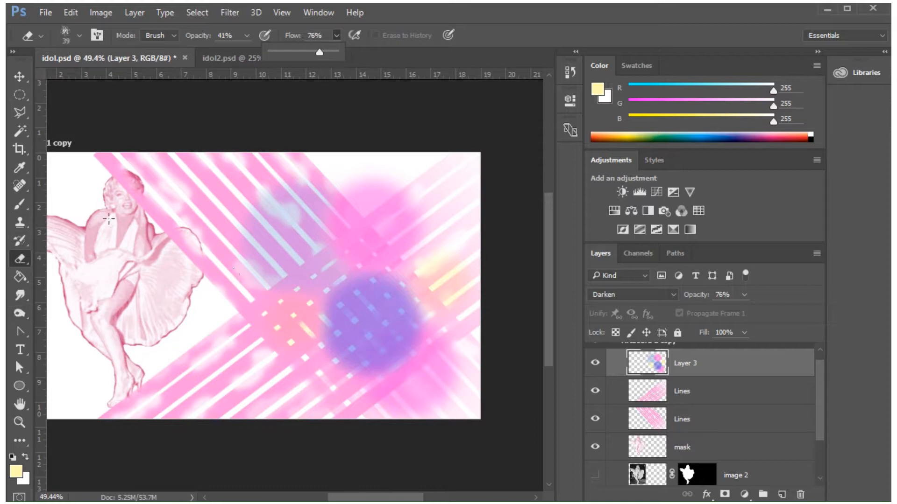
left_click(79, 36)
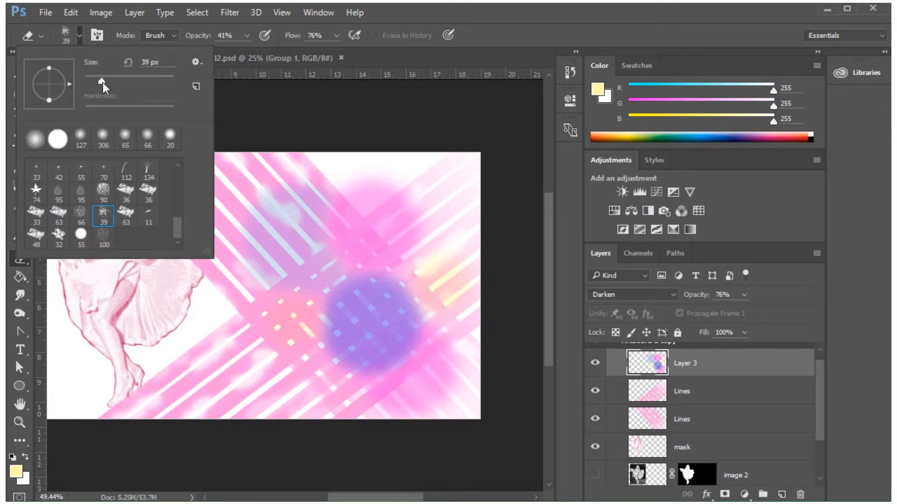
left_click_drag(101, 82, 135, 81)
left_click(227, 308)
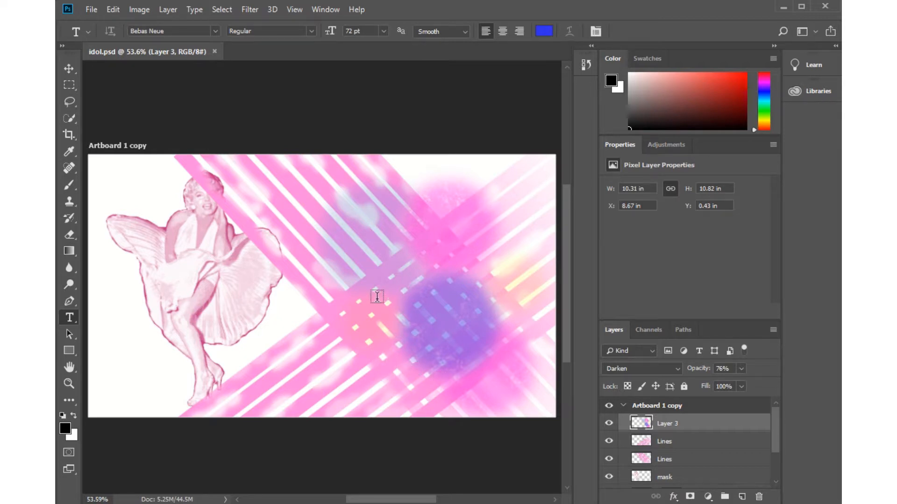
Try placing the NYC image from the idol-project folder as an embedded layer above the merged circles layer.
left_click(90, 9)
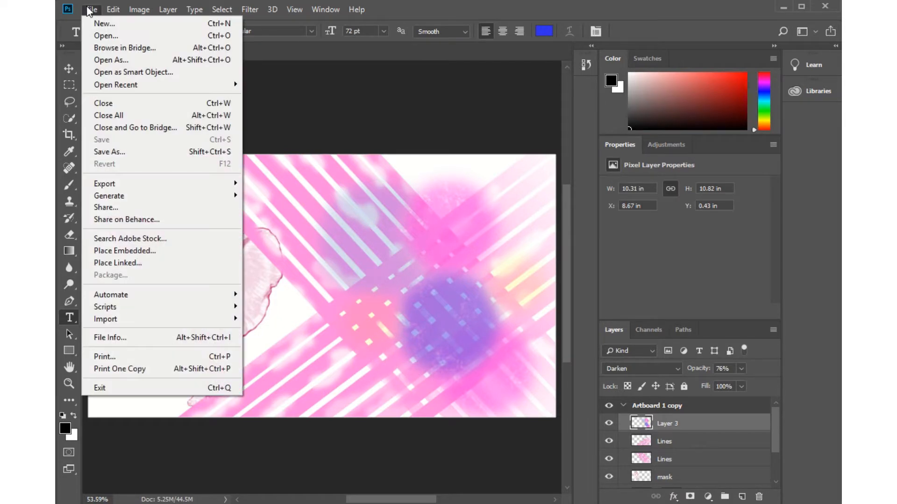
left_click(104, 252)
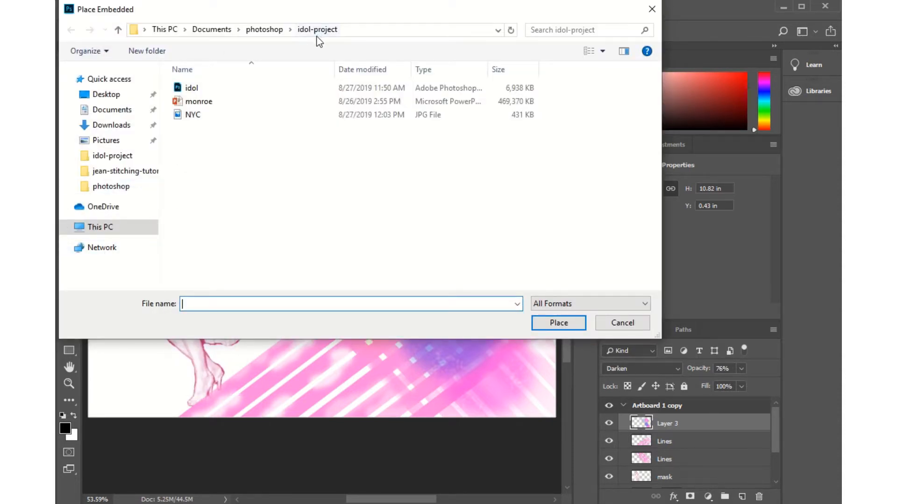
left_click(182, 117)
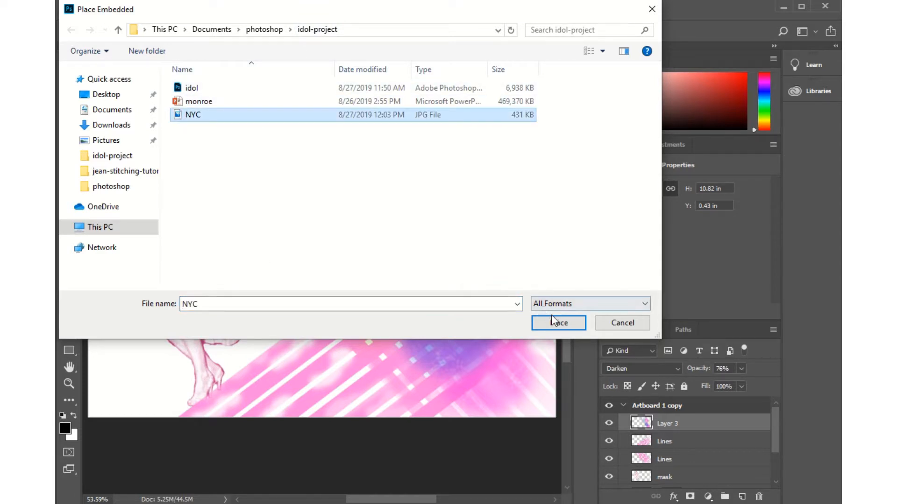
left_click(564, 325)
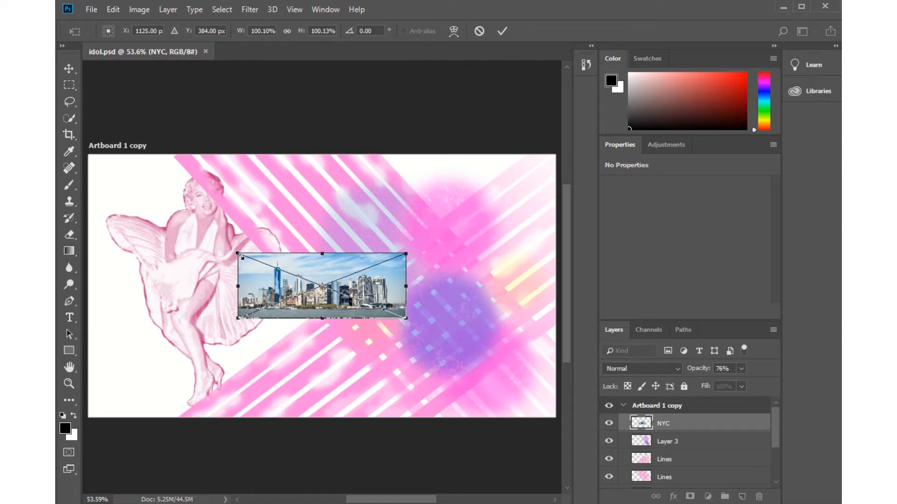
key("Escape")
key("t")
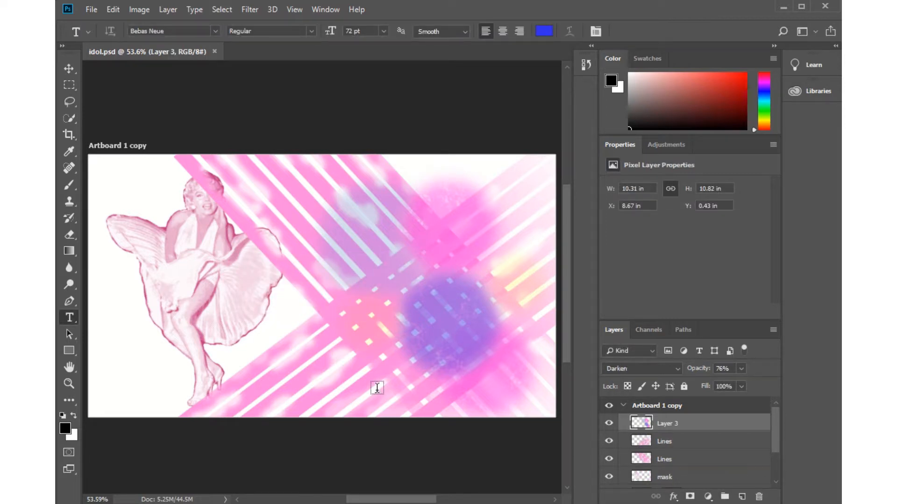
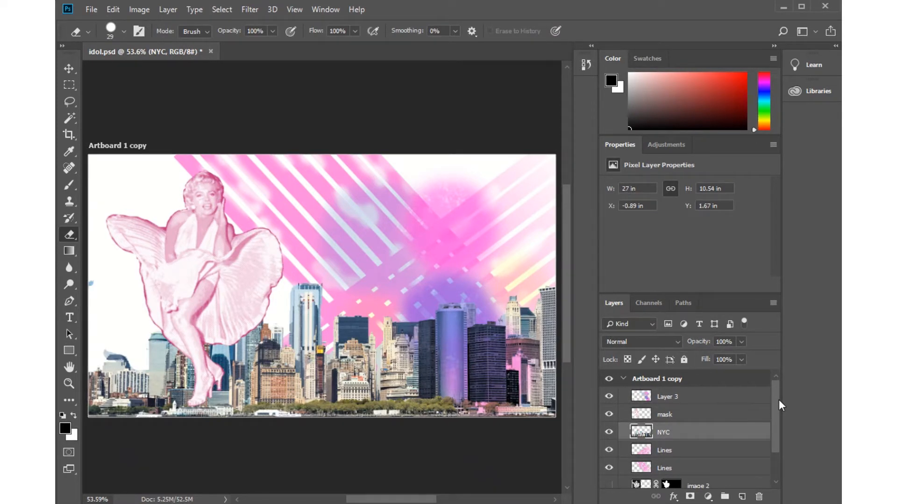
Apply a Black & White adjustment to the NYC layer with Reds 108%, Yellows -62% and Greens 102%.
mouse_move(778, 400)
left_mouse_down()
mouse_move(779, 455)
mouse_move(777, 415)
left_mouse_up()
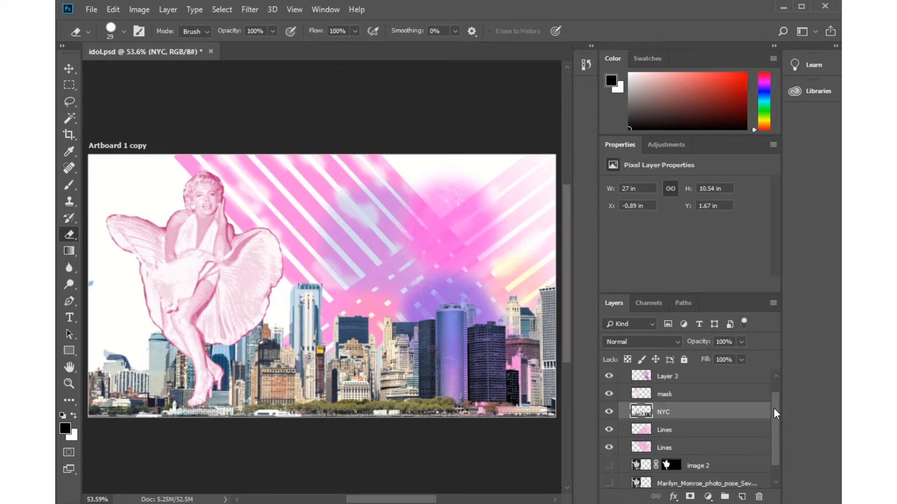
left_click_drag(773, 408, 772, 389)
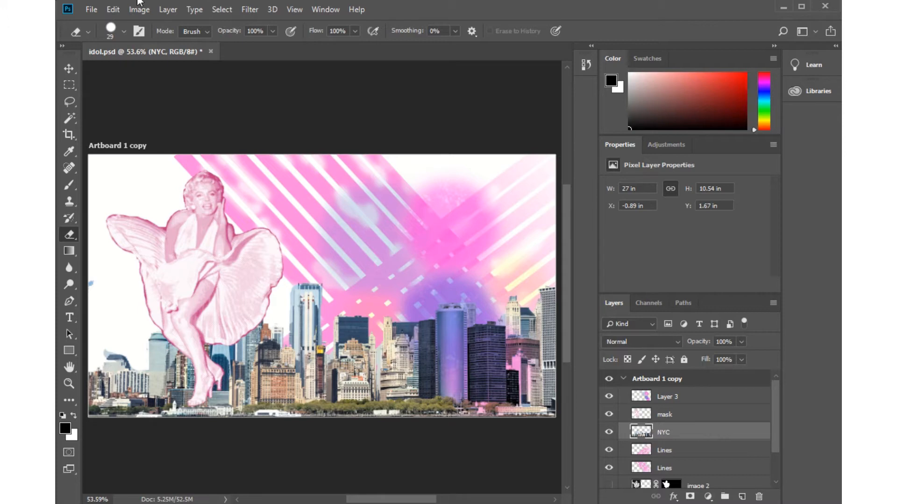
left_click(113, 10)
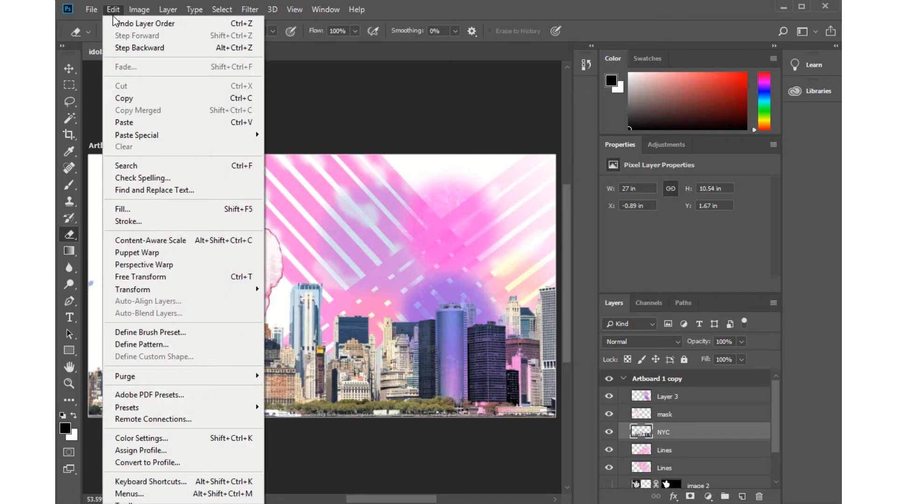
mouse_move(139, 13)
mouse_move(168, 44)
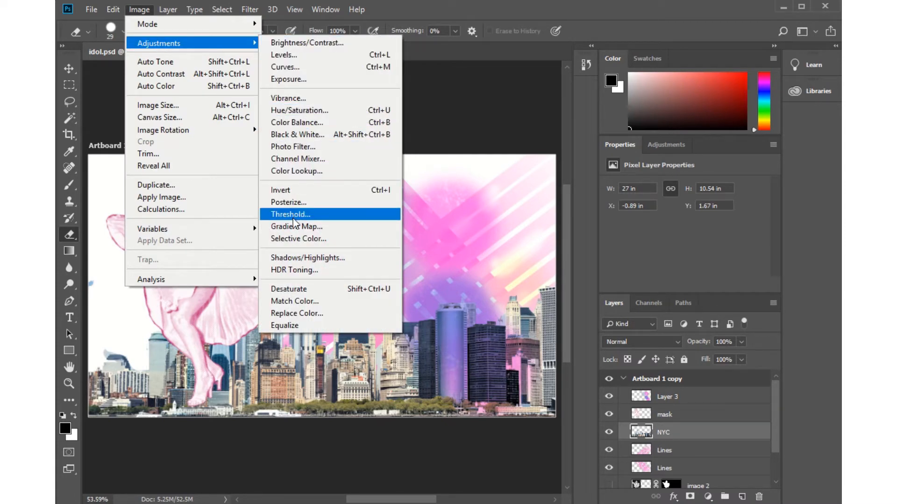
left_click(293, 135)
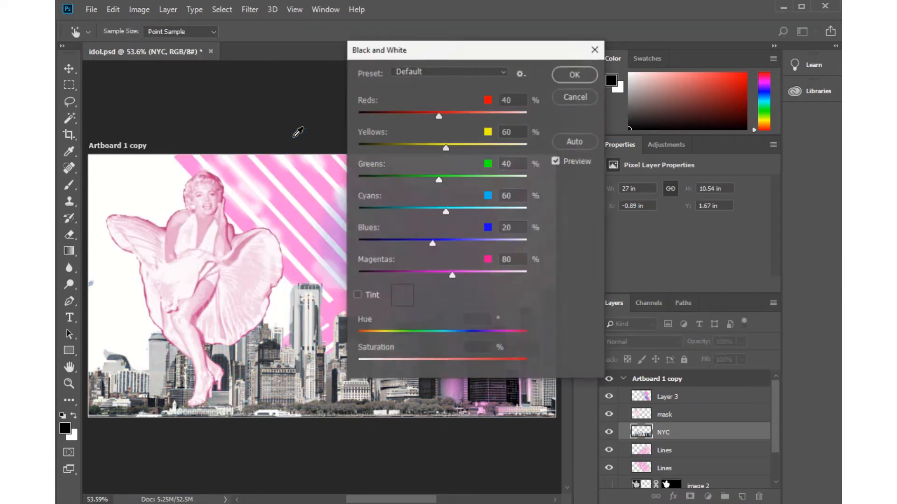
left_click_drag(443, 118, 404, 147)
left_click_drag(438, 180, 460, 178)
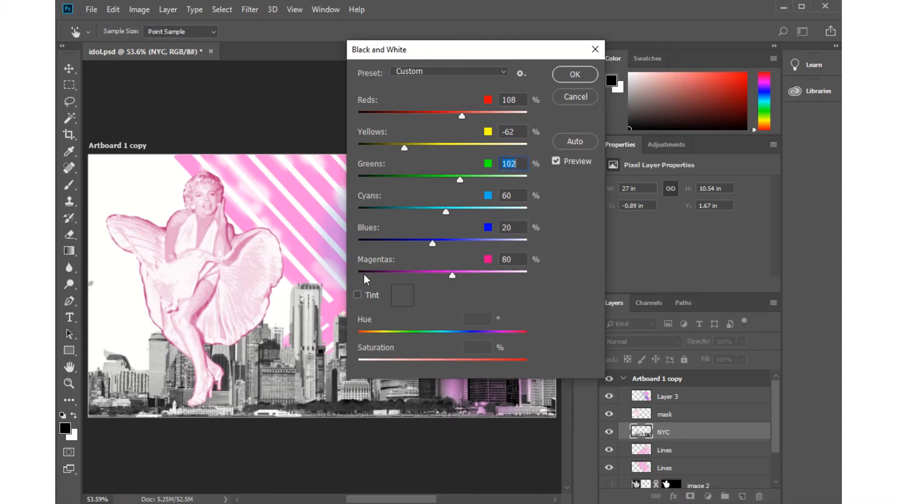
key("e")
left_click(575, 73)
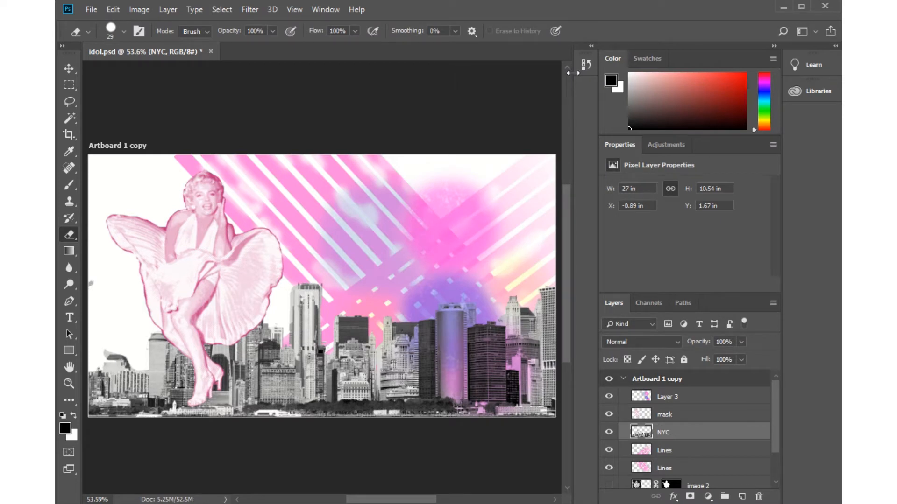
Apply a Threshold adjustment at level 133 to the NYC layer and set its blend mode to Multiply.
left_click(139, 9)
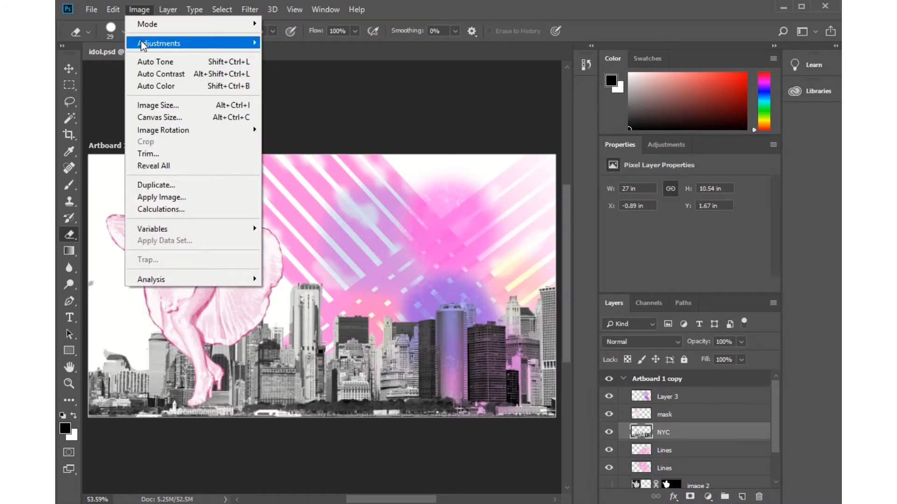
mouse_move(142, 44)
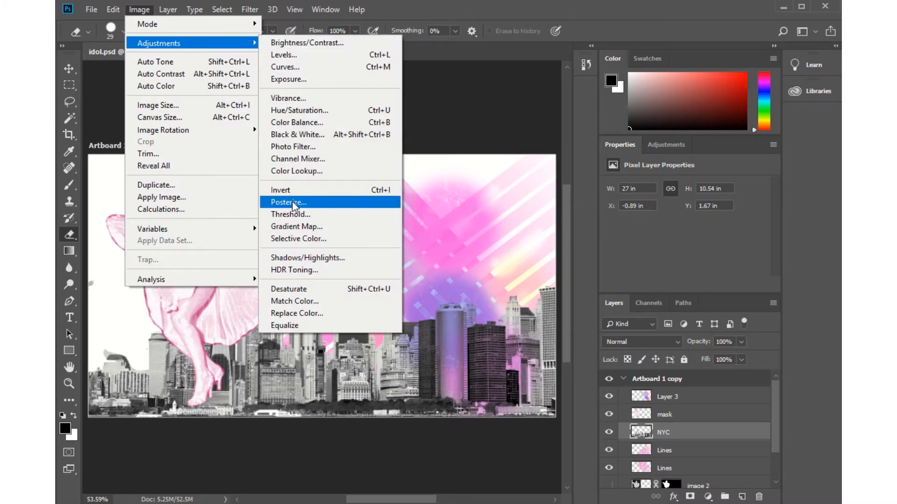
left_click(292, 216)
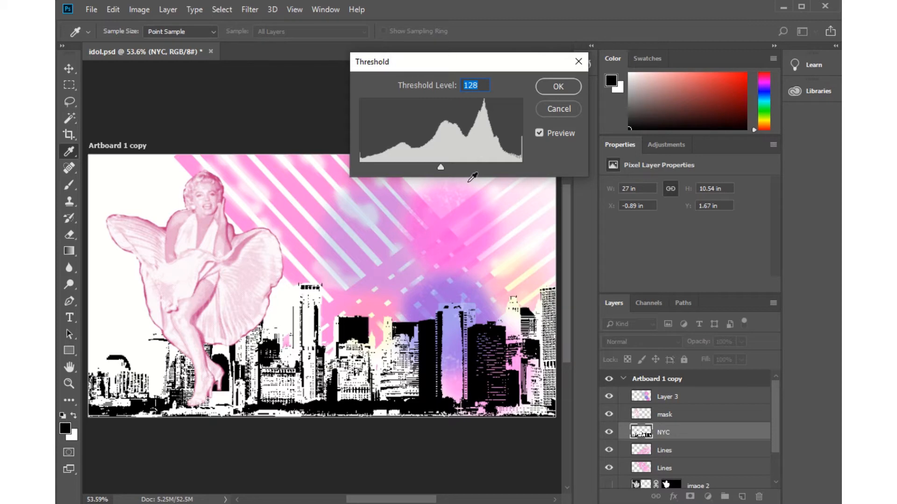
mouse_move(440, 167)
left_mouse_down()
mouse_move(508, 165)
mouse_move(347, 167)
mouse_move(443, 170)
left_mouse_up()
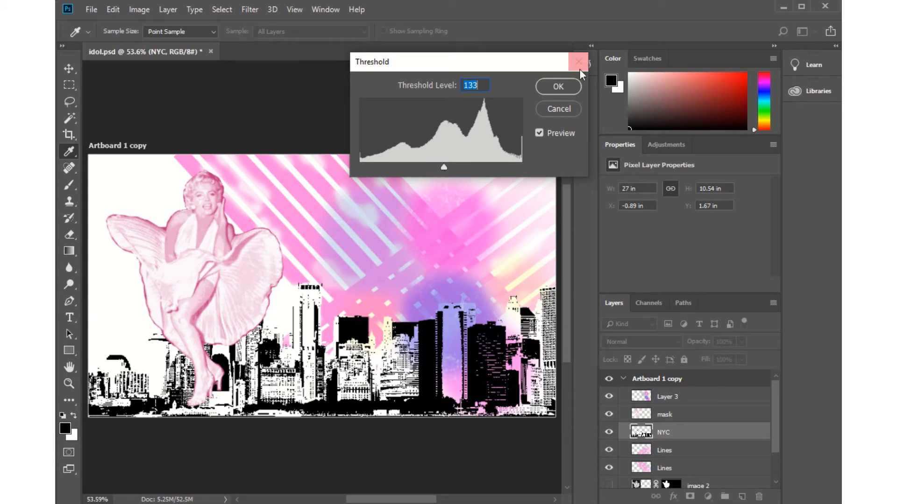
left_click(558, 87)
key("e")
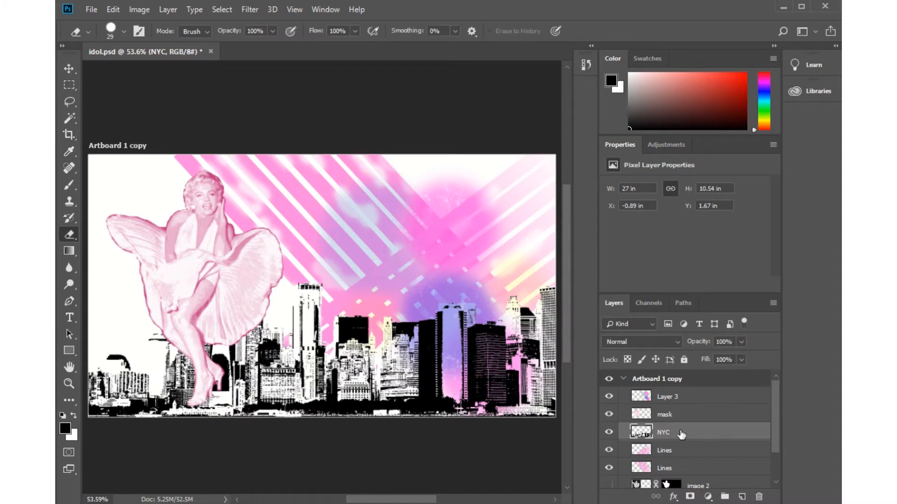
left_click(676, 341)
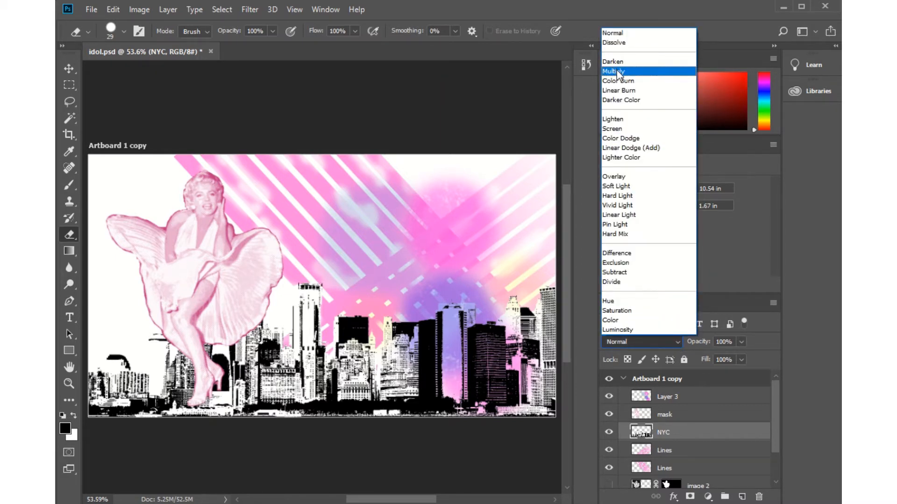
left_click(618, 72)
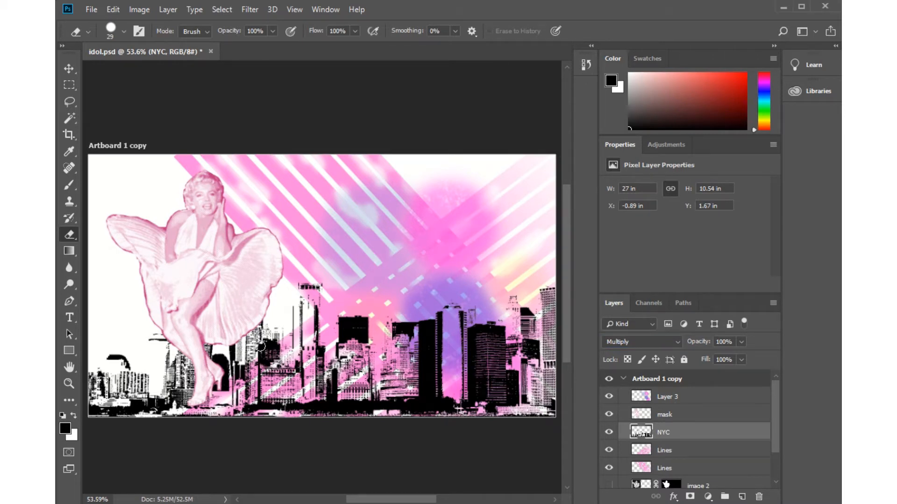
Place the flowers image from the idol-project folder as an embedded layer above the NYC layer.
left_click(91, 11)
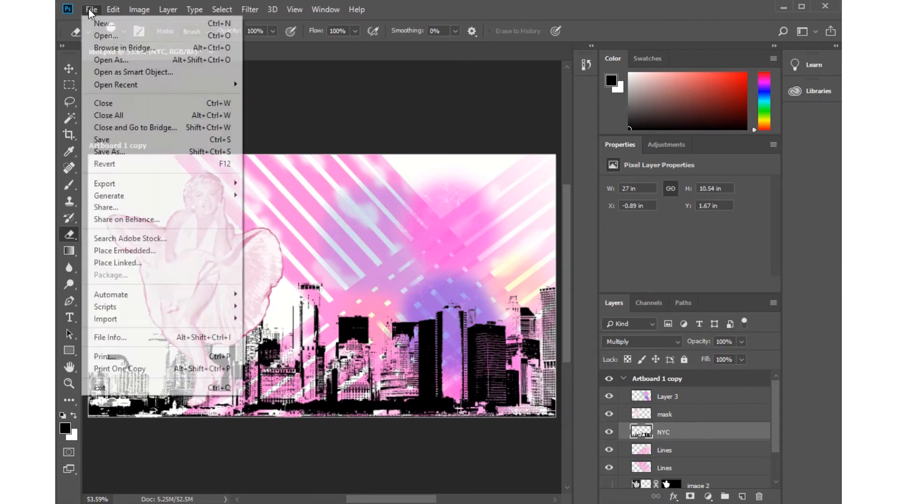
left_click(127, 252)
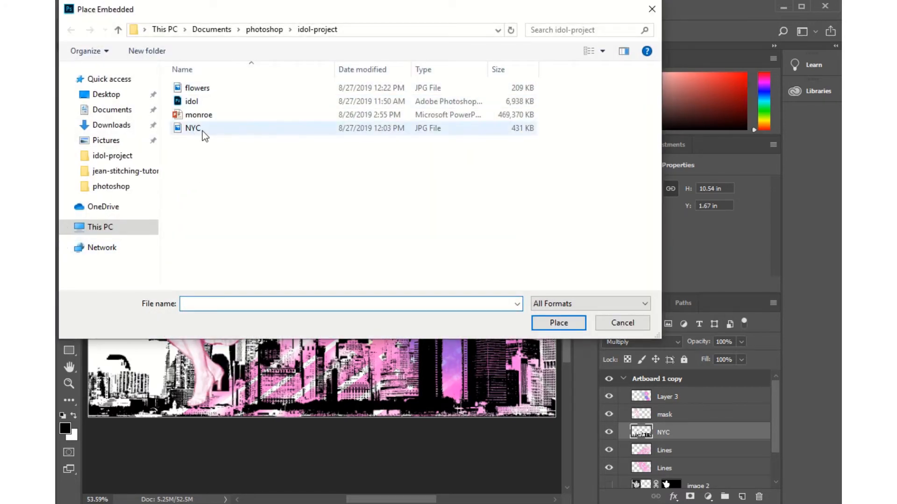
left_click(183, 92)
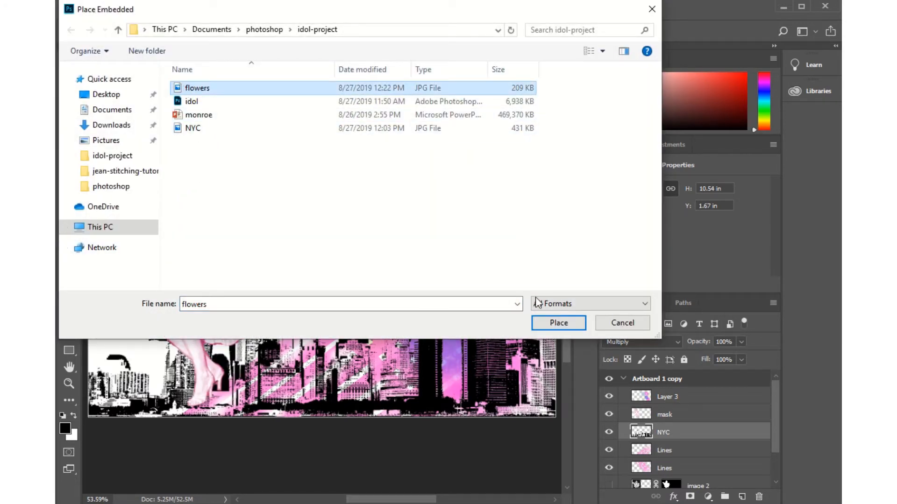
left_click(567, 326)
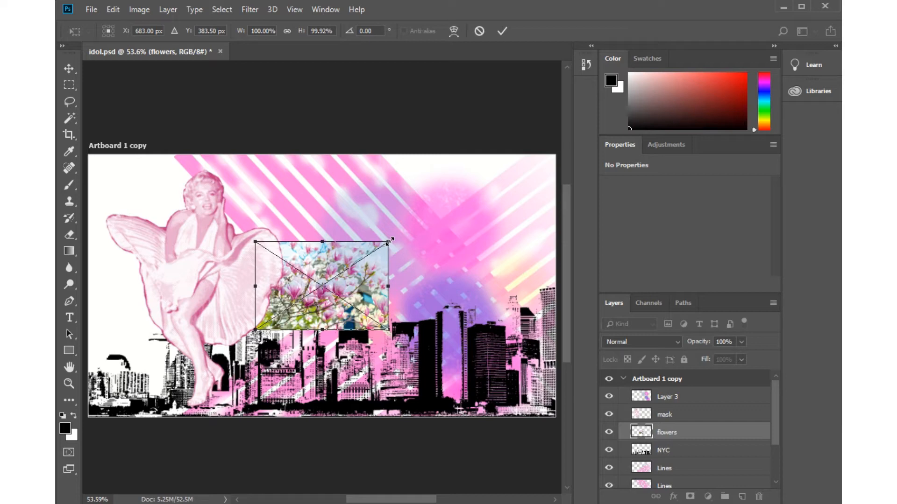
Enlarge the placed flowers image to about 337%, align it with the artboard's upper and right edges, and commit the placement.
left_click_drag(388, 241, 560, 161)
left_click_drag(380, 230, 304, 248)
left_click_drag(327, 234, 333, 230)
left_click_drag(352, 158, 200, 204)
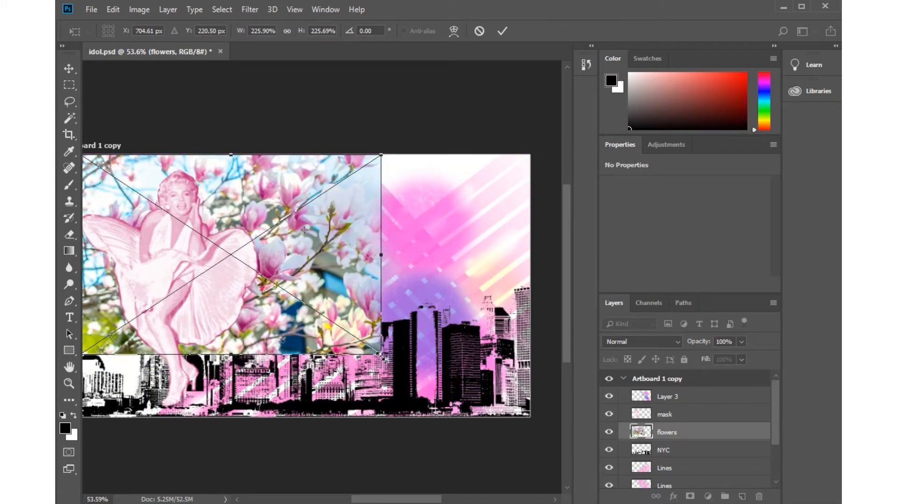
left_click_drag(382, 354, 540, 440)
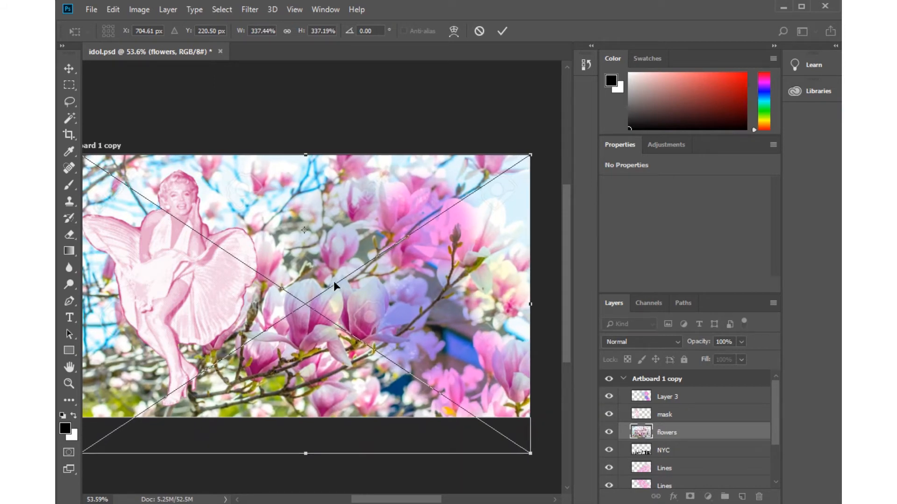
mouse_move(321, 291)
left_mouse_down()
mouse_move(313, 293)
mouse_move(333, 290)
left_mouse_up()
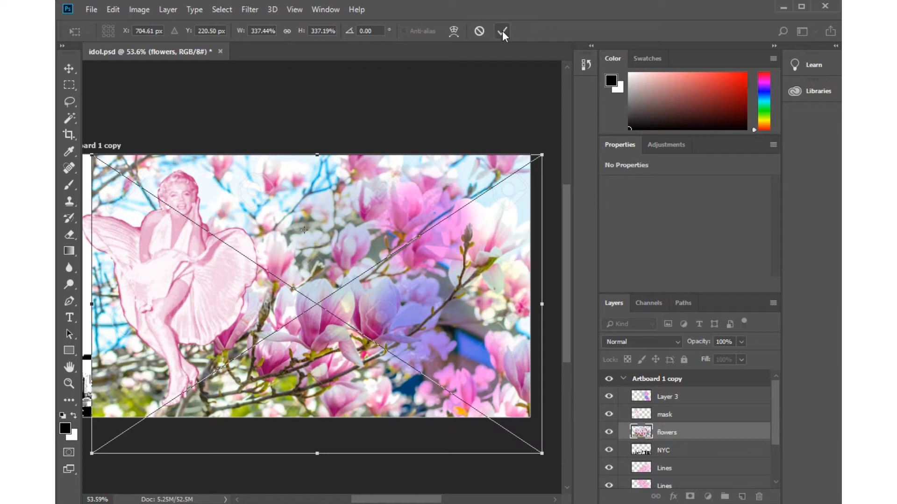
left_click_drag(264, 309, 262, 305)
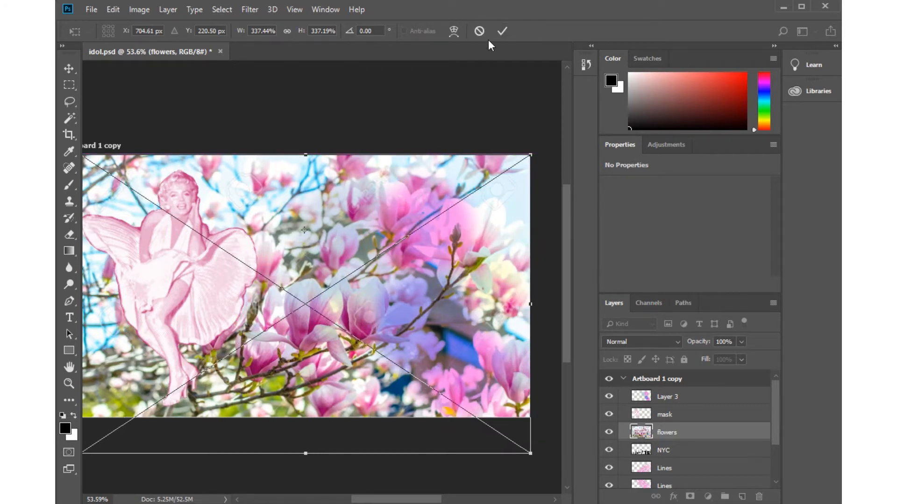
left_click(503, 31)
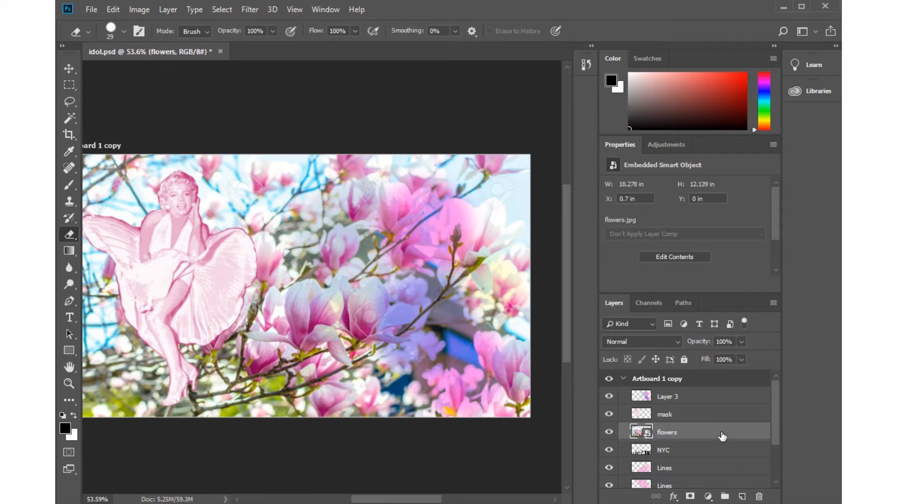
Try the Multiply, Overlay, Hard Light and Pin Light blend modes on the flowers layer.
left_click(676, 339)
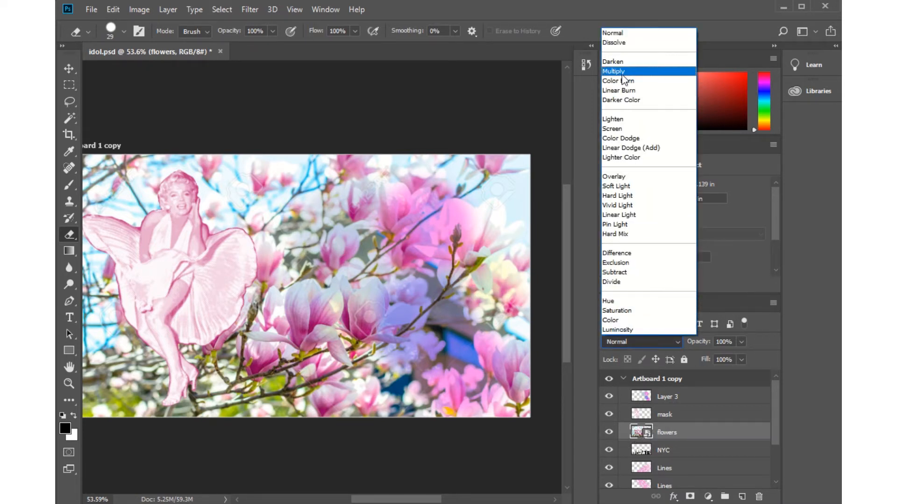
left_click(619, 73)
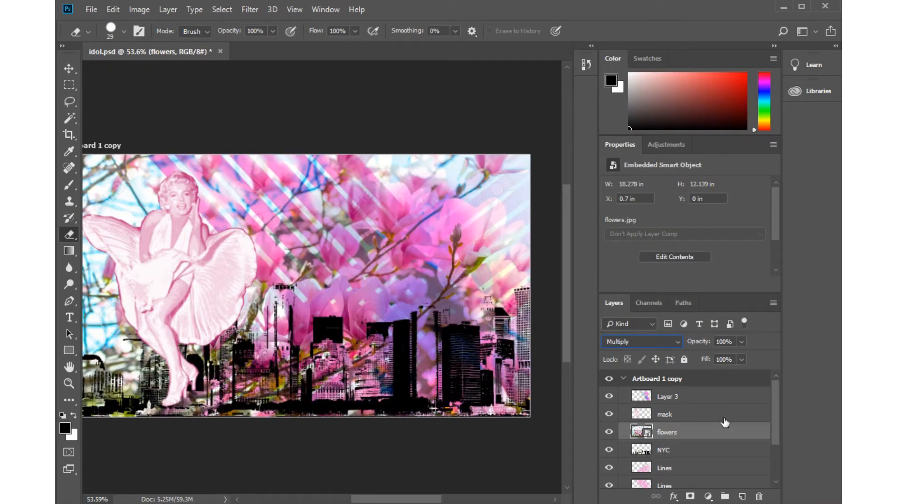
left_click(677, 342)
left_click(621, 178)
left_click(676, 342)
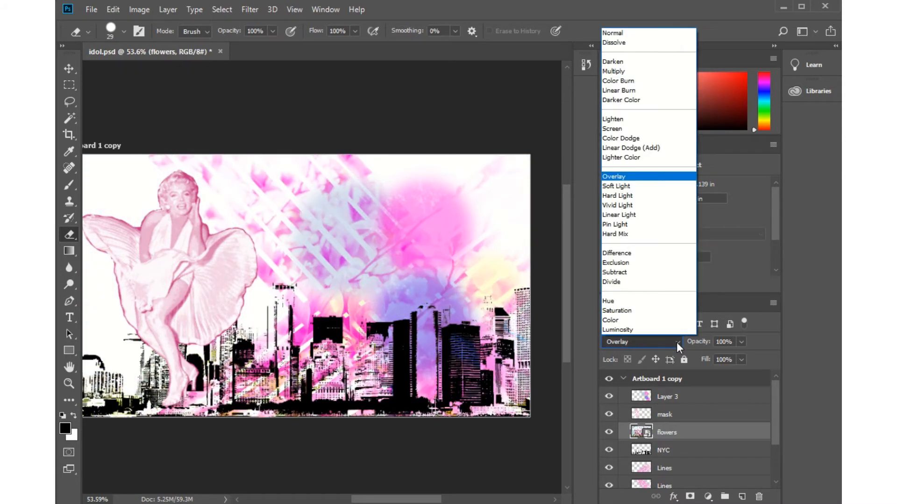
left_click(624, 196)
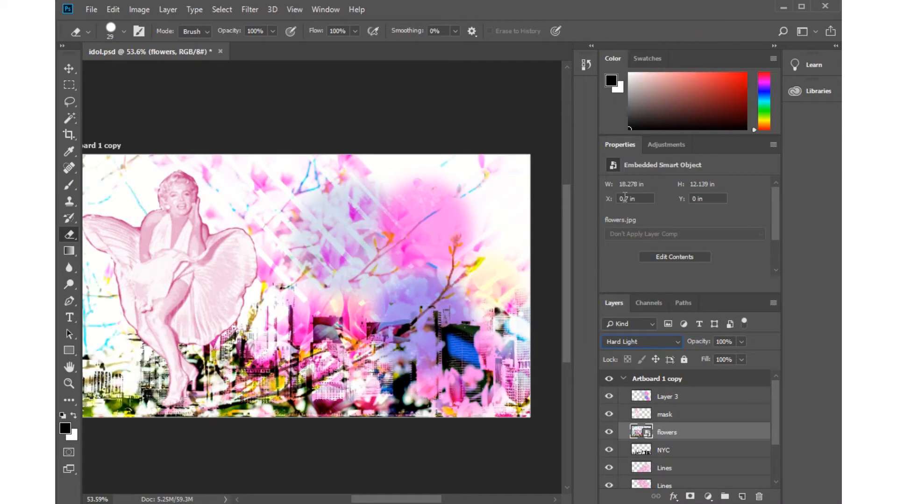
left_click(675, 341)
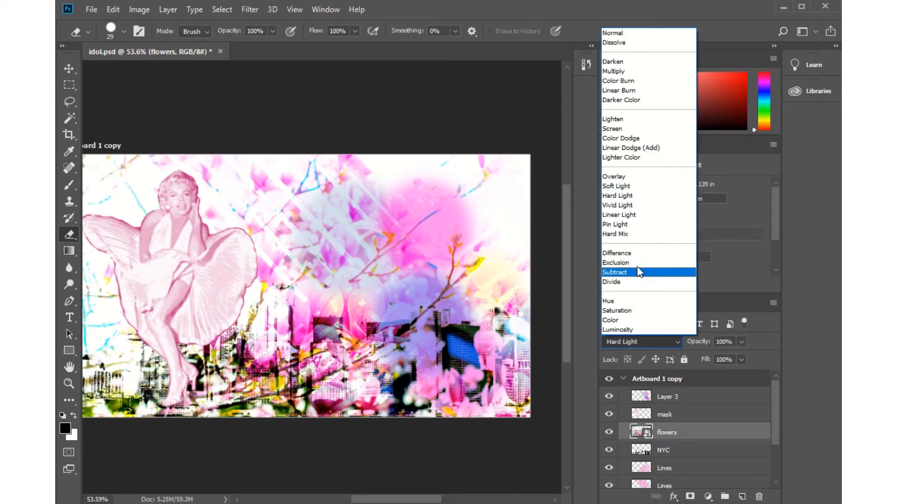
left_click(618, 224)
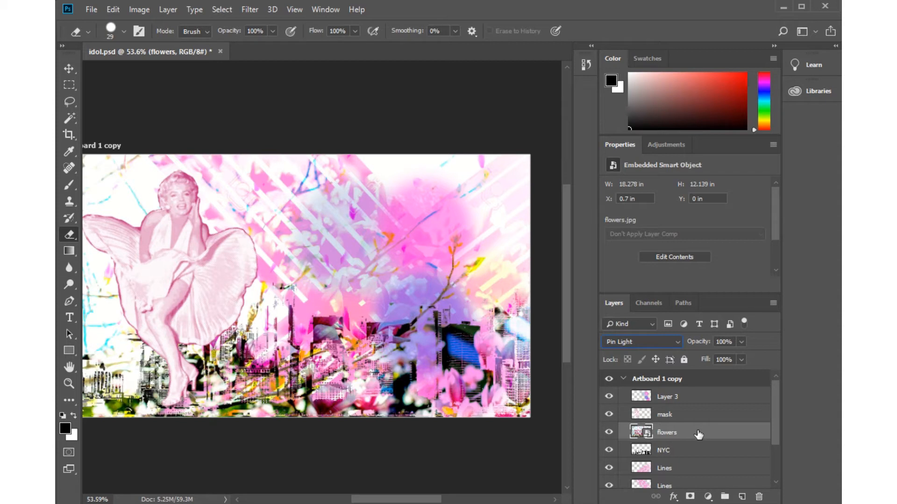
Try the Linear Burn blend mode on the flowers layer and compare it with Multiply.
mouse_move(698, 434)
left_mouse_down()
mouse_move(696, 408)
mouse_move(686, 434)
left_mouse_up()
left_click(653, 341)
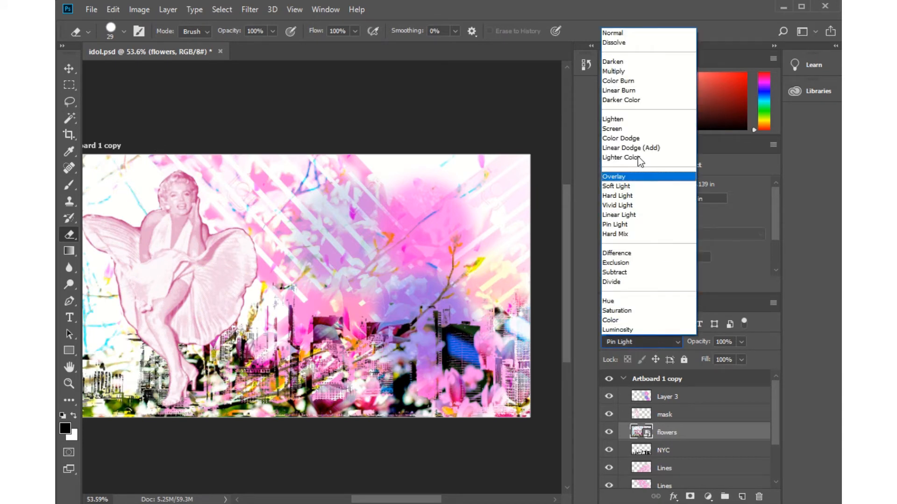
left_click(620, 91)
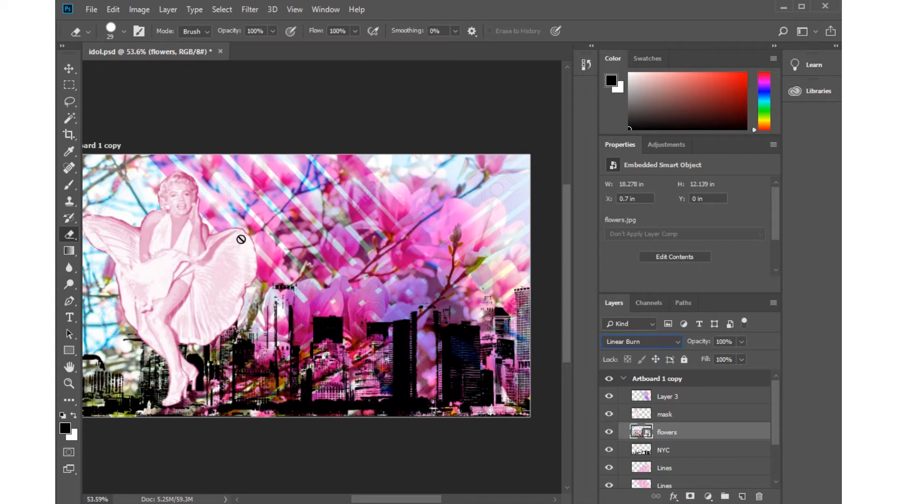
left_click(676, 342)
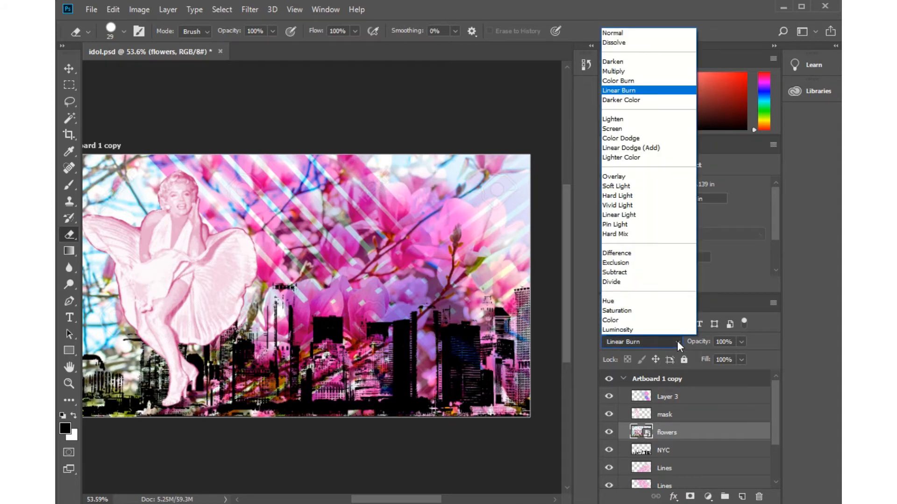
left_click(618, 73)
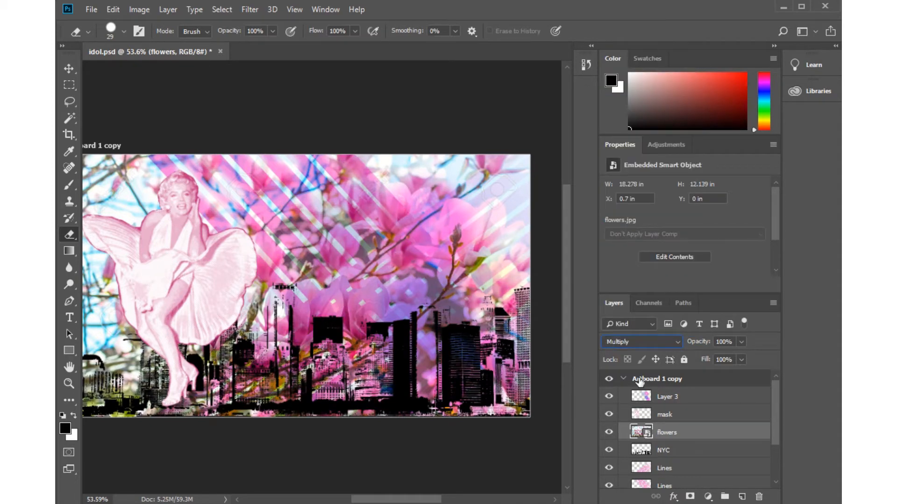
Set the flowers layer's blend mode to Lighter Color.
left_click(649, 343)
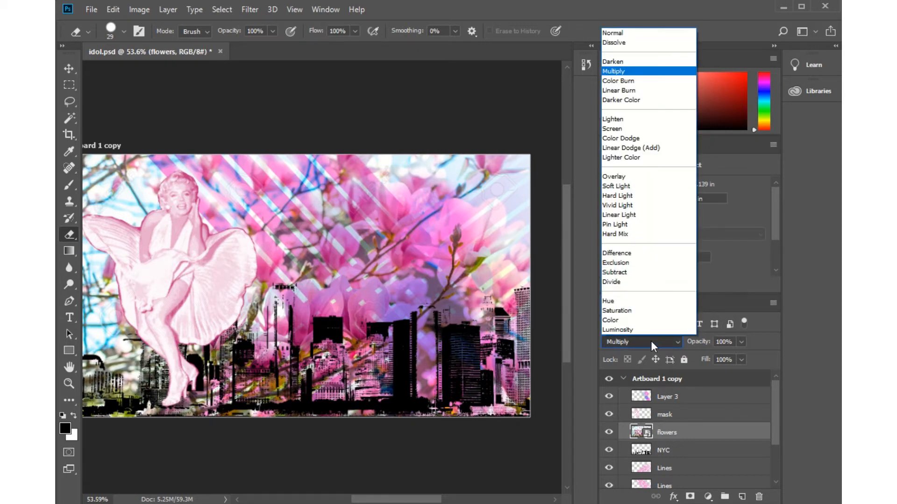
left_click(627, 155)
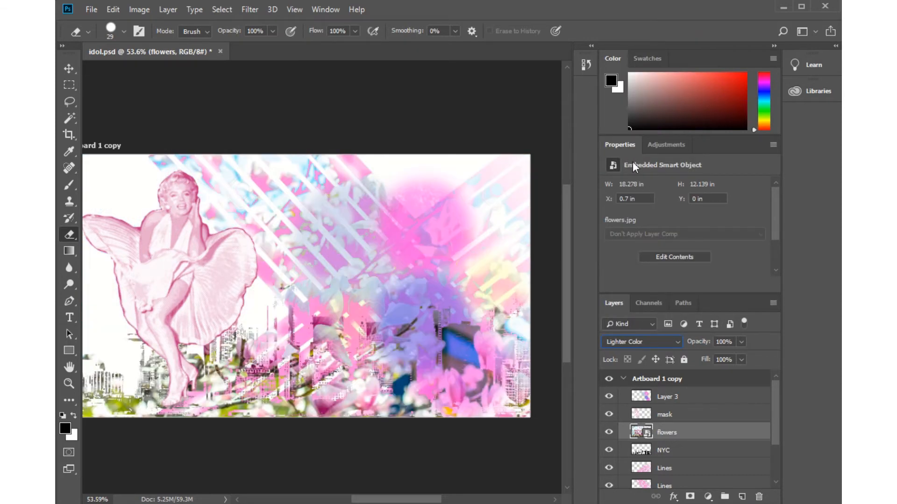
Try the Soft Light, Vivid Light and Hard Mix blend modes on the flowers layer.
left_click(649, 341)
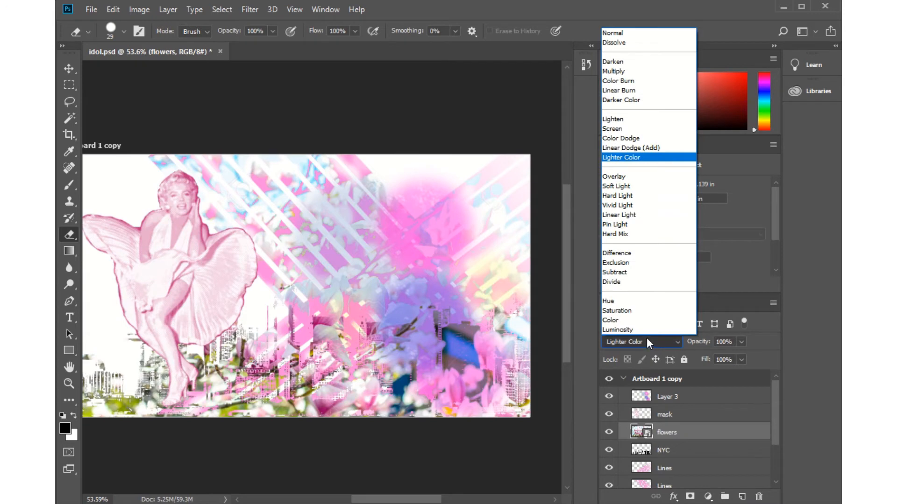
left_click(618, 188)
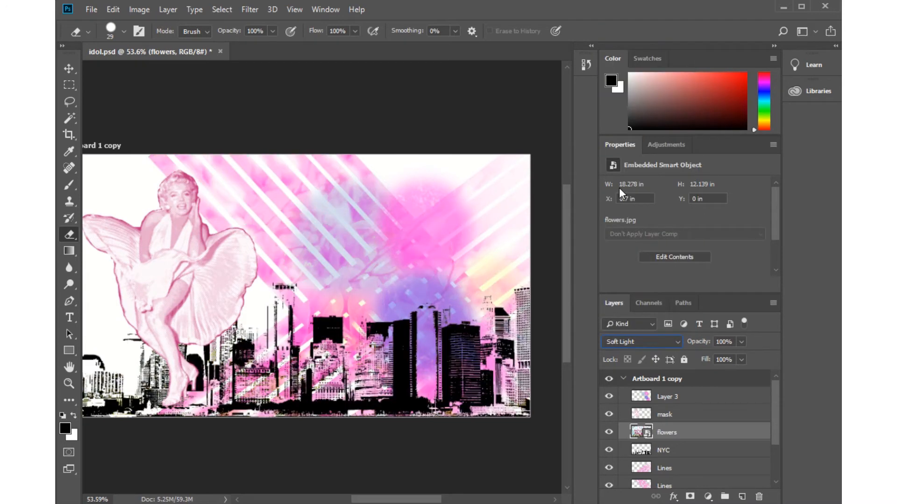
left_click(663, 344)
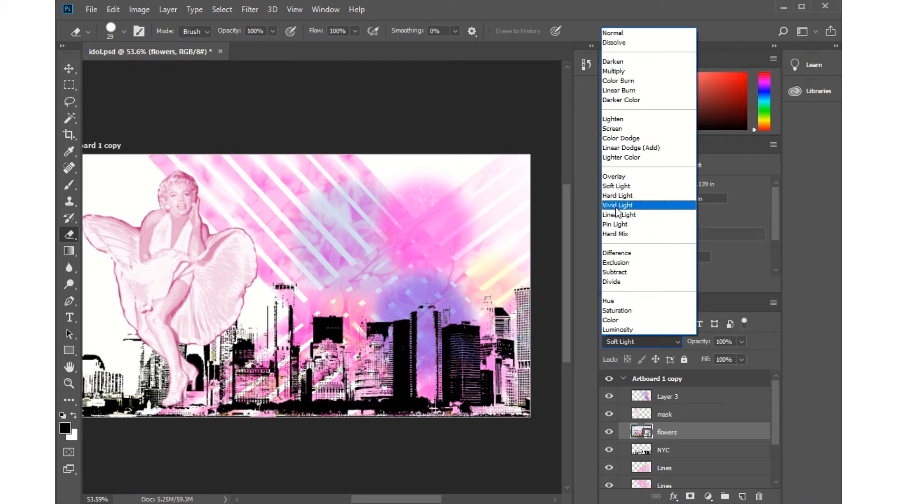
left_click(617, 205)
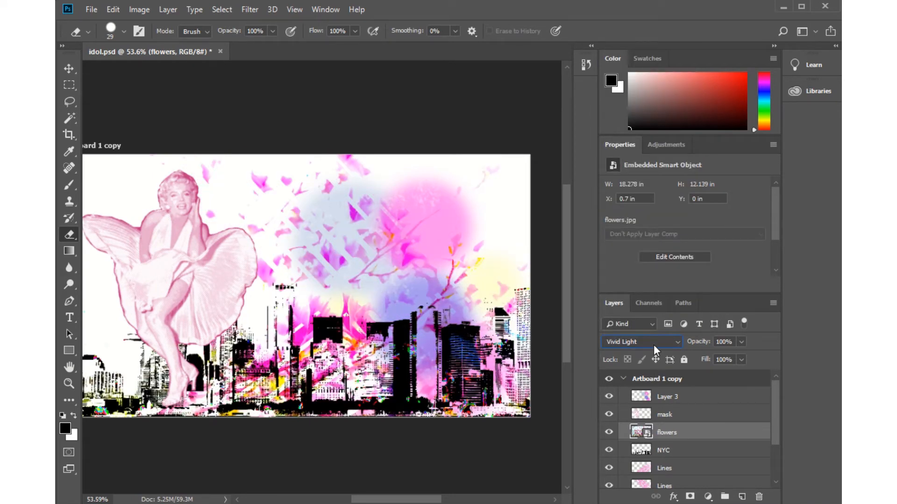
left_click(654, 346)
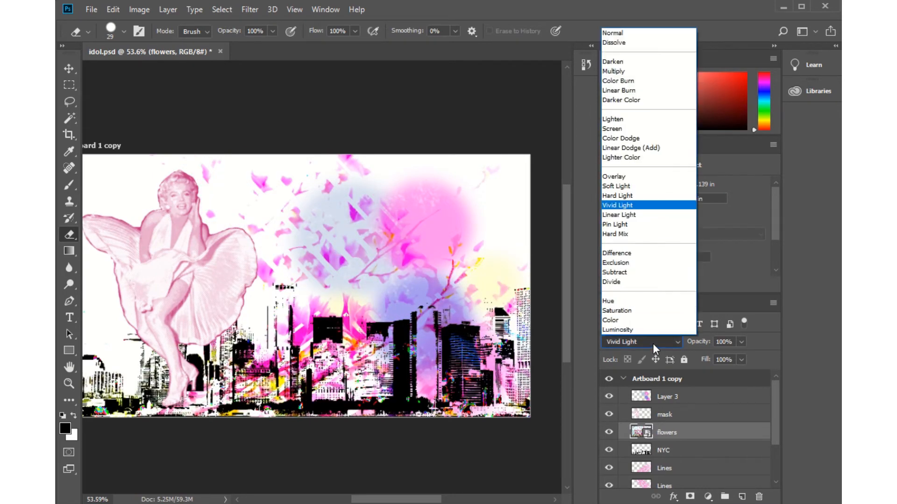
left_click(621, 235)
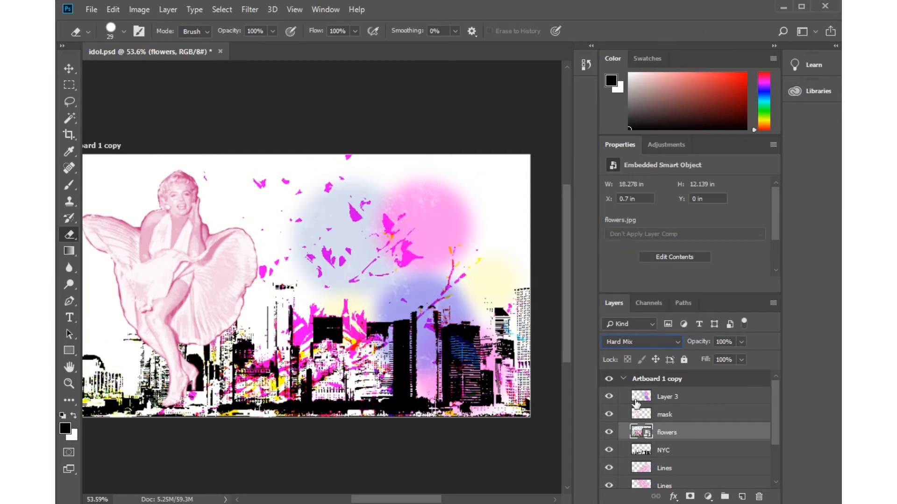
Set the flowers layer's blend mode to Multiply.
left_click(646, 342)
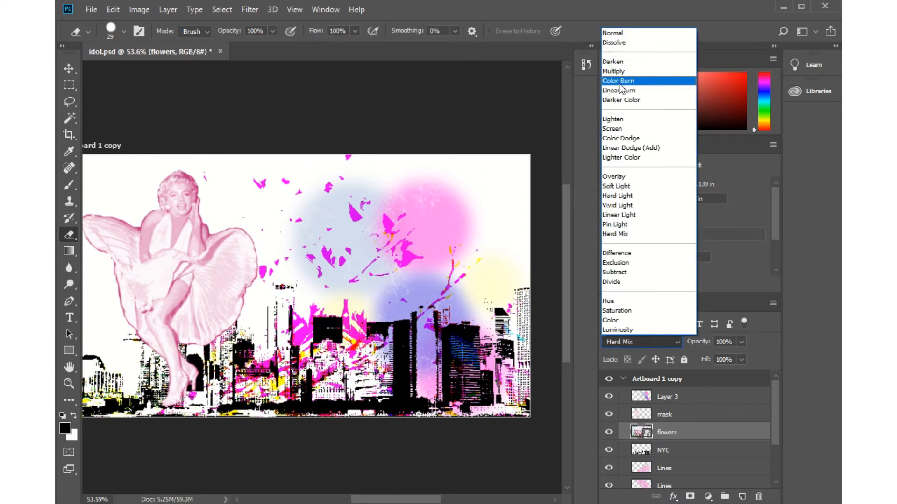
left_click(613, 72)
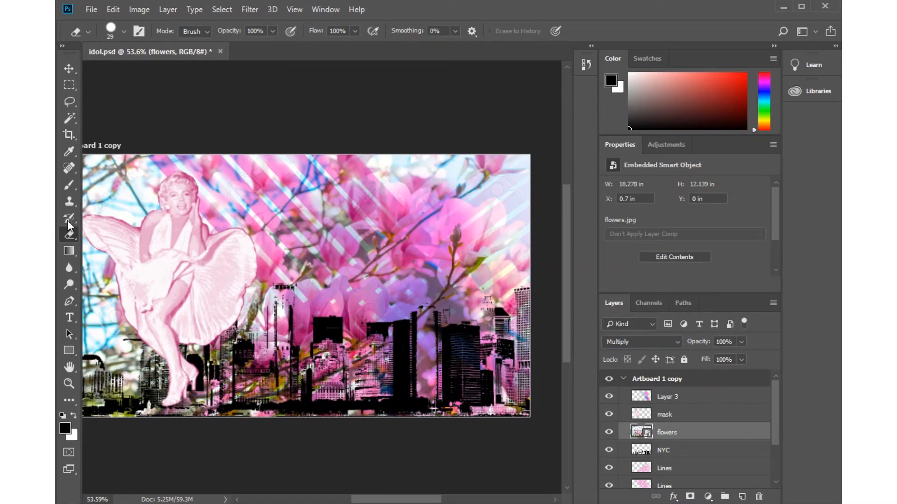
Activate the Horizontal Type tool and set its font to Gabriola Regular.
left_click(70, 318)
right_click(70, 320)
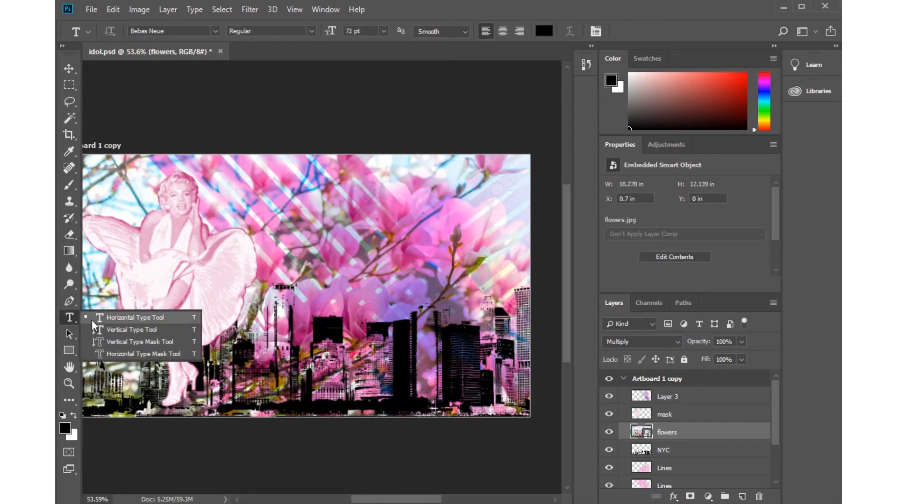
left_click(138, 317)
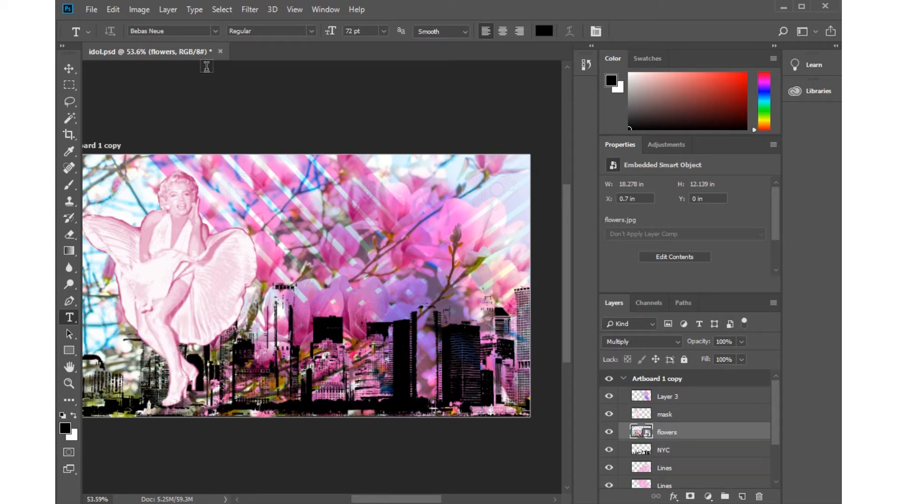
left_click(214, 30)
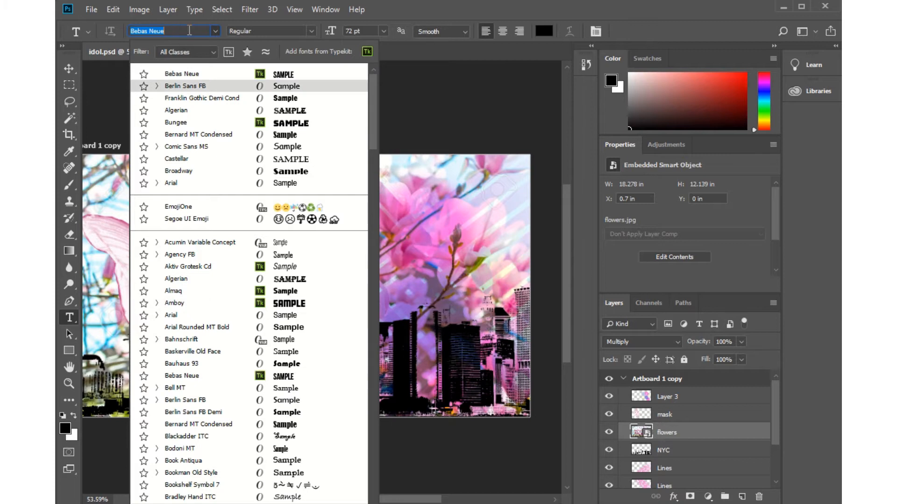
scroll(285, 301, "down", 1)
scroll(285, 299, "down", 3)
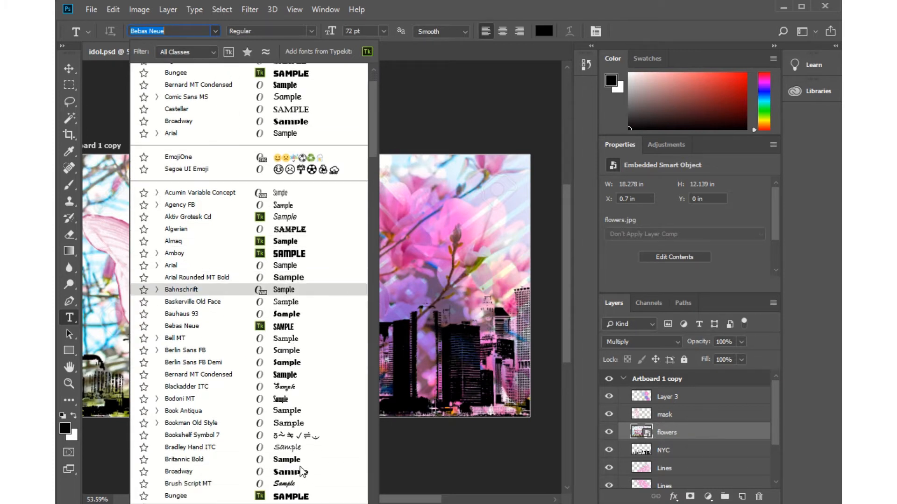
scroll(290, 376, "down", 1)
scroll(288, 376, "down", 6)
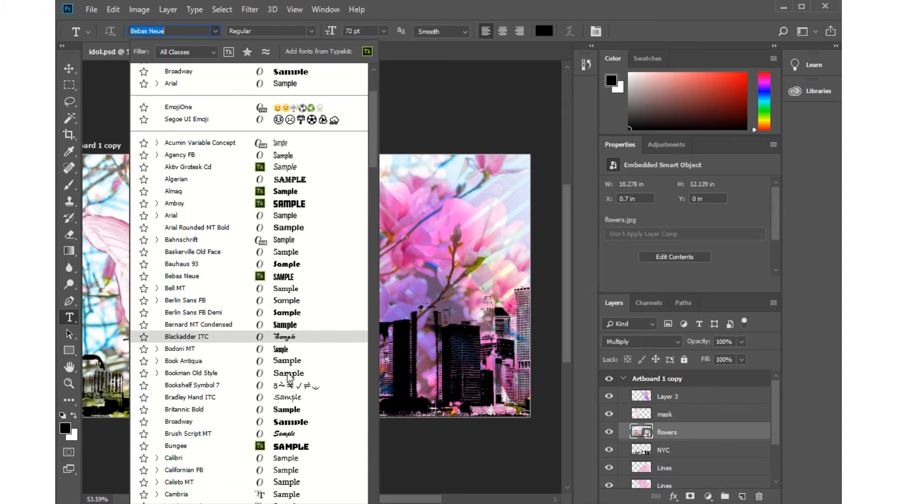
scroll(287, 372, "down", 1)
scroll(286, 372, "down", 6)
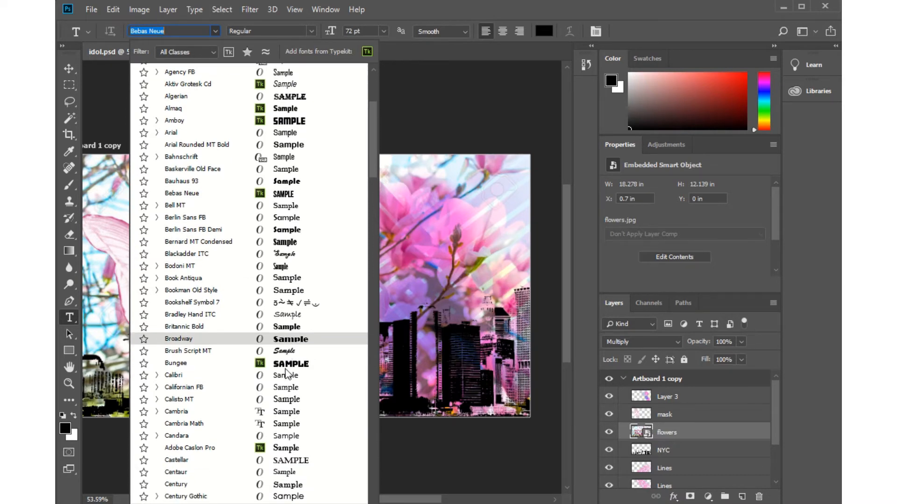
scroll(280, 368, "down", 7)
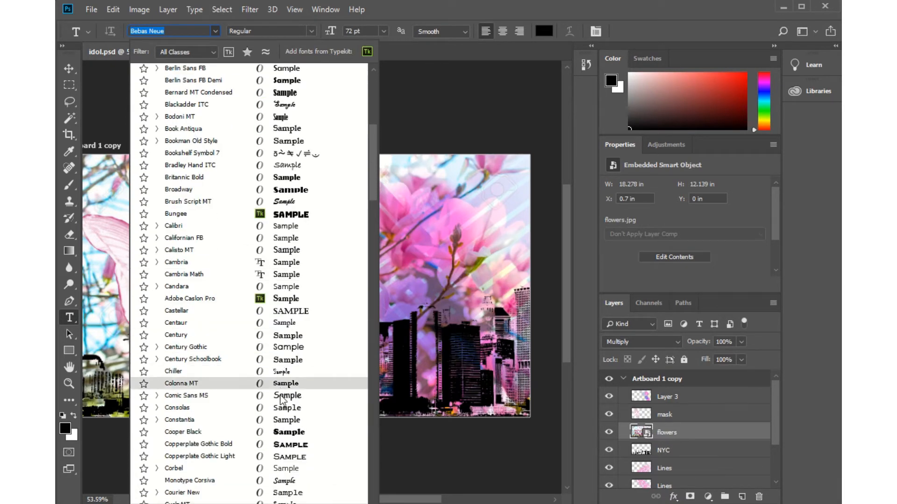
scroll(278, 393, "down", 7)
scroll(276, 403, "down", 7)
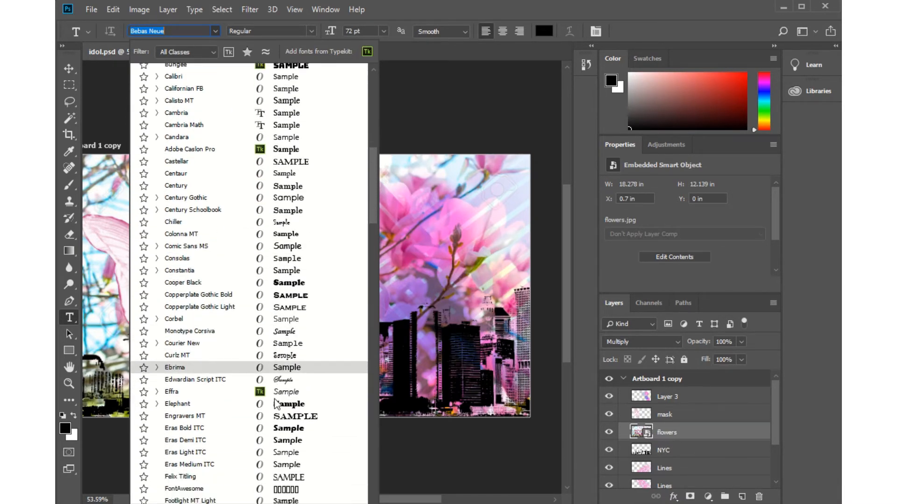
scroll(303, 397, "down", 12)
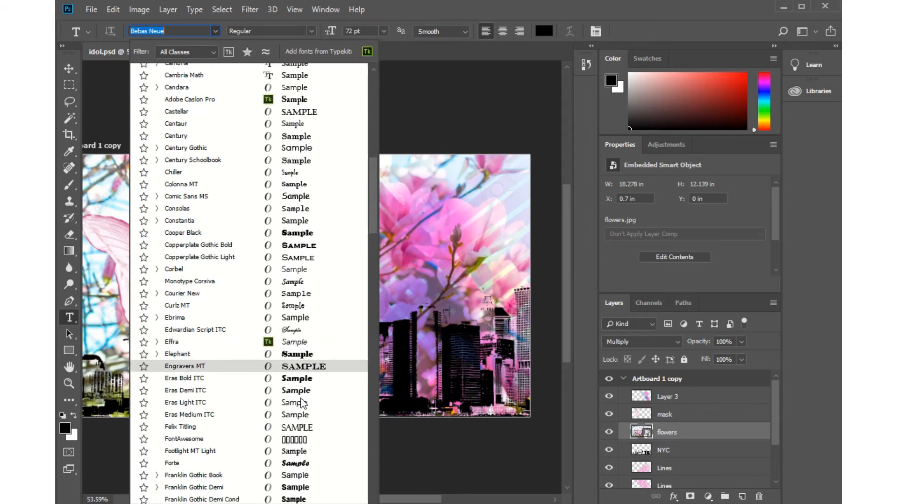
scroll(296, 404, "down", 10)
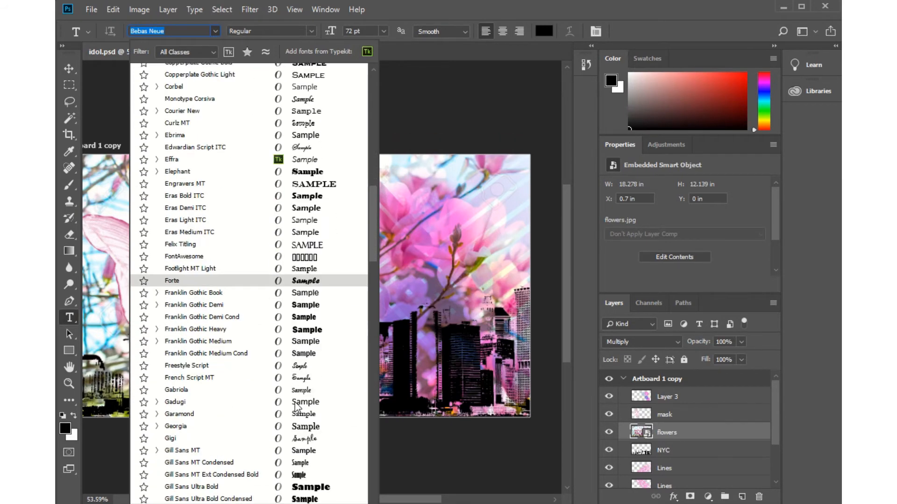
scroll(295, 413, "down", 7)
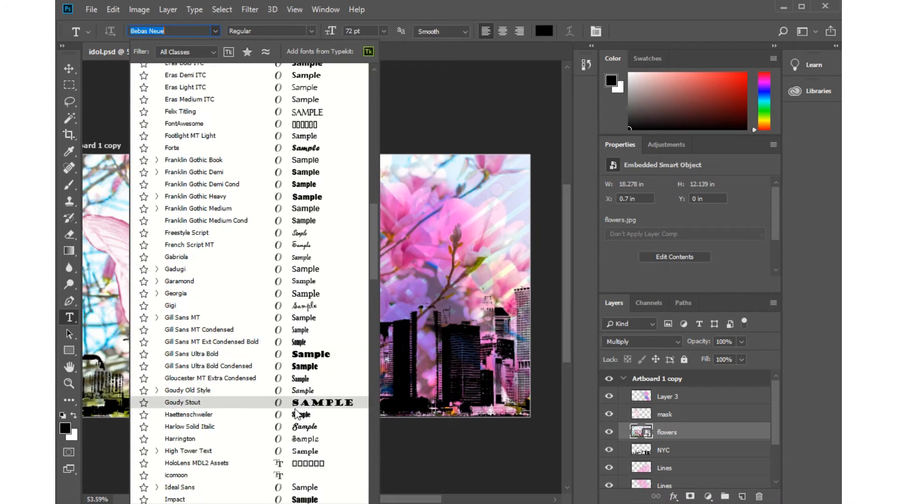
left_click(302, 261)
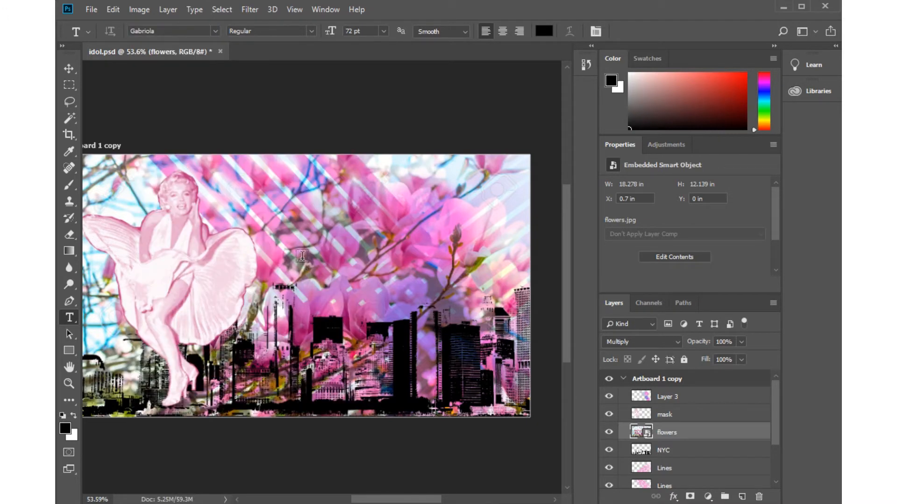
left_click(312, 32)
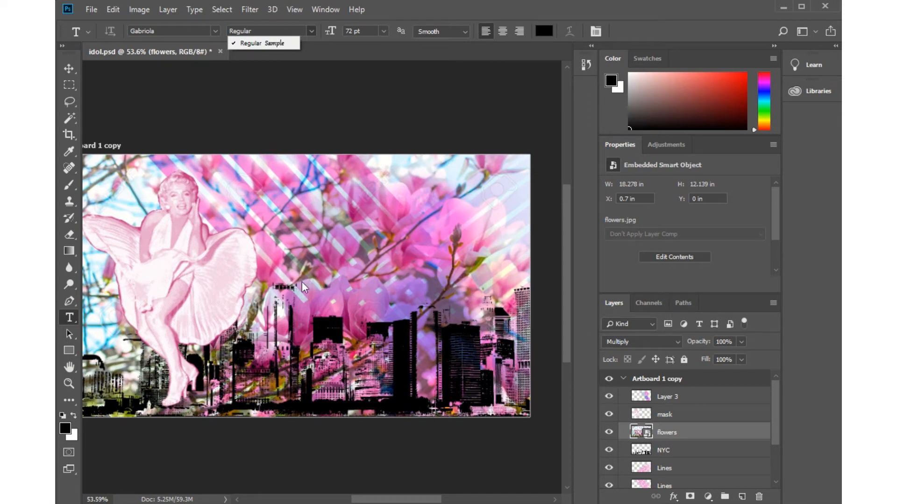
left_click(400, 8)
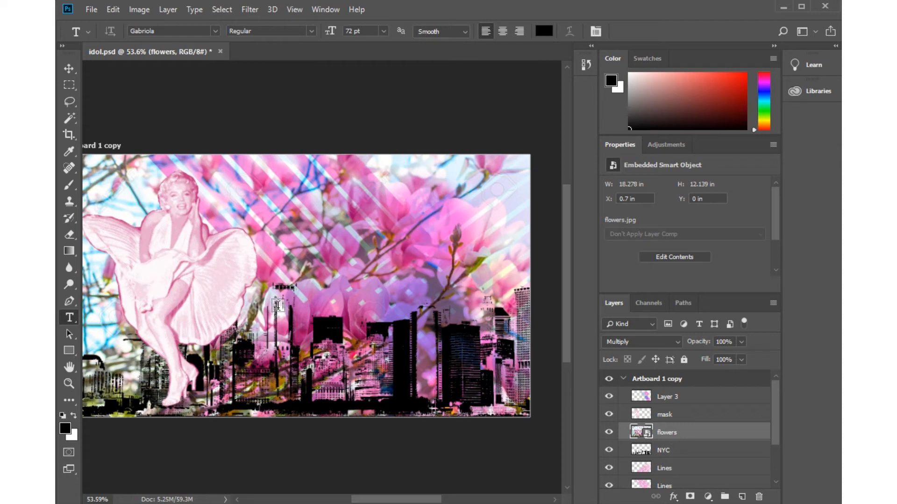
Add the text "Marilyn Monroe" beside the figure, starting just above the skyline.
left_click(301, 284)
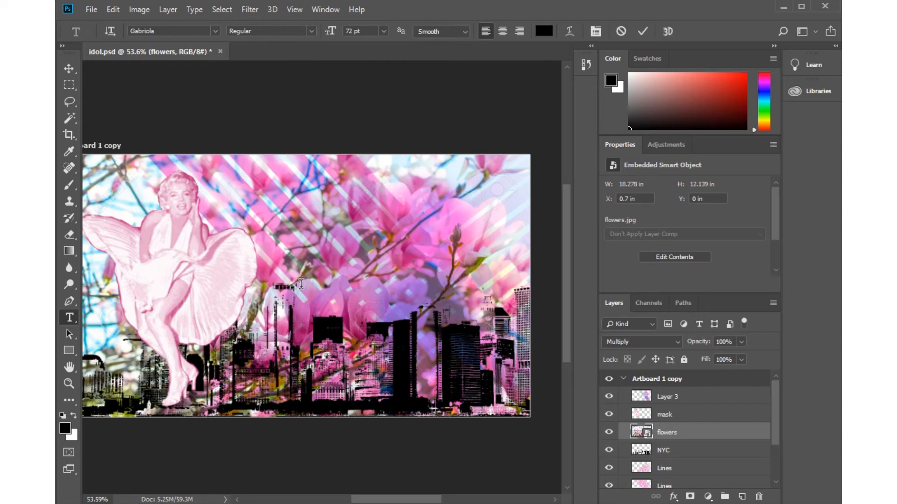
type("Ma")
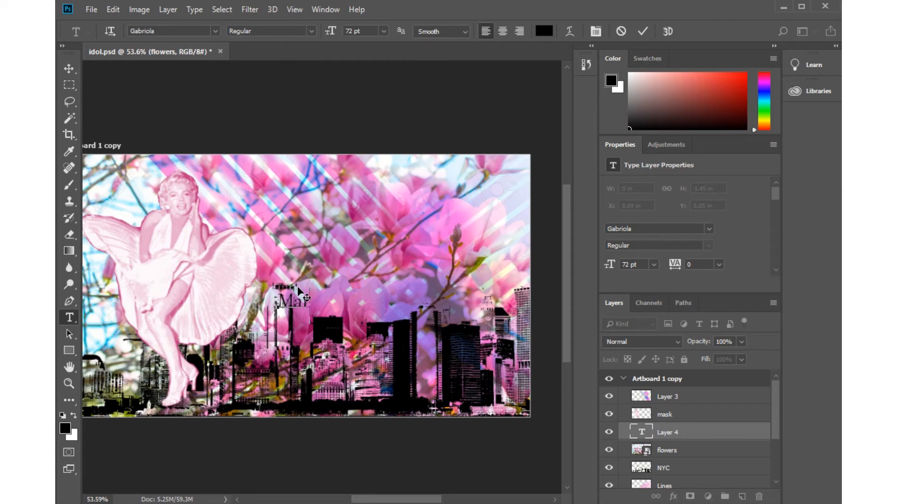
type("rylyn")
key("BackSpace")
key("BackSpace")
type("lyn Mo")
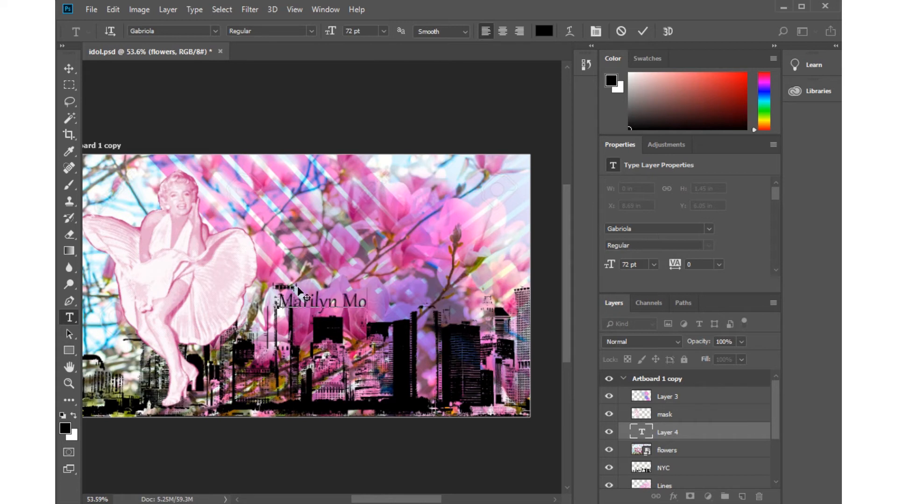
type("nroe")
Change the whole "Marilyn Monroe" text to the Bauhaus 93 font and commit the text.
left_click_drag(404, 301, 238, 298)
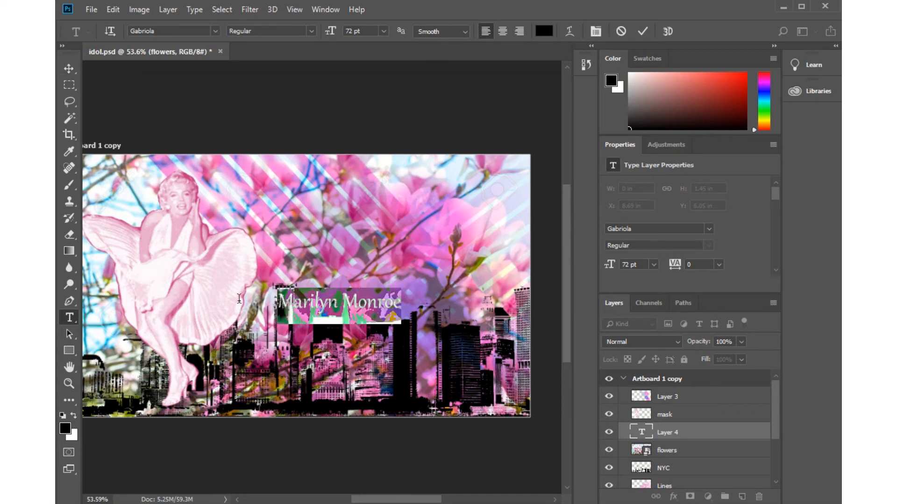
left_click(216, 30)
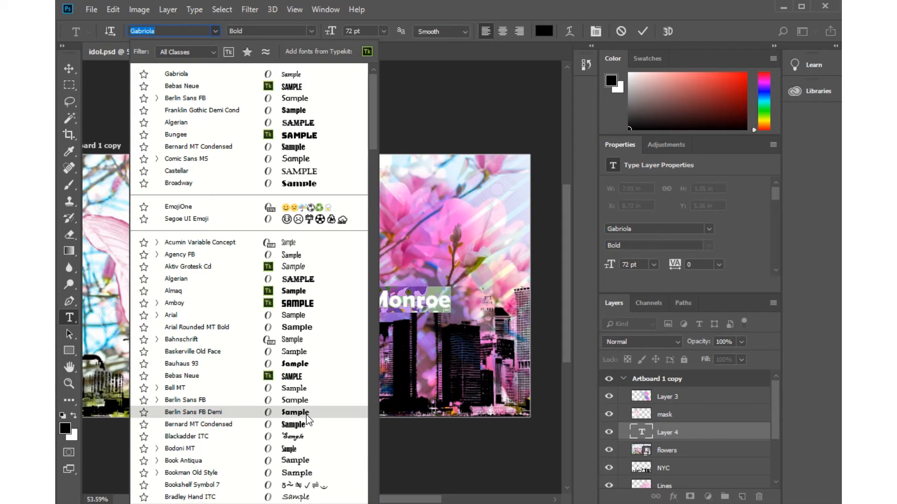
left_click(309, 363)
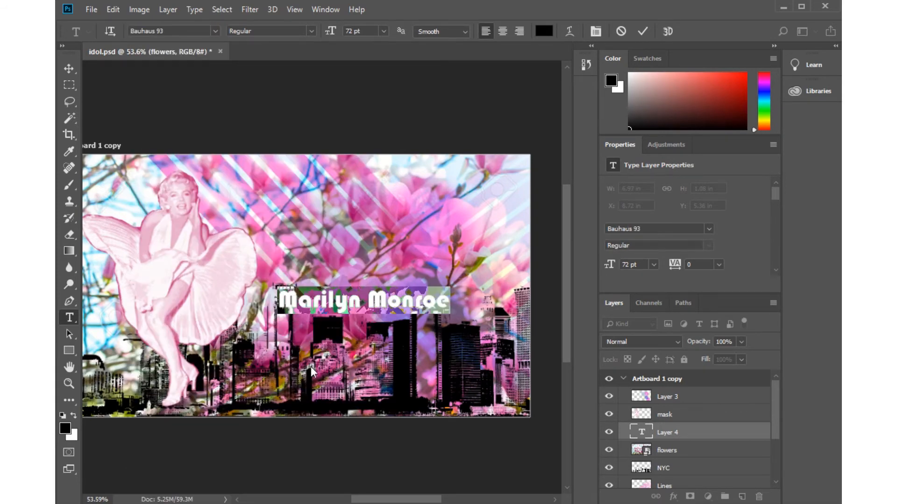
left_click(69, 69)
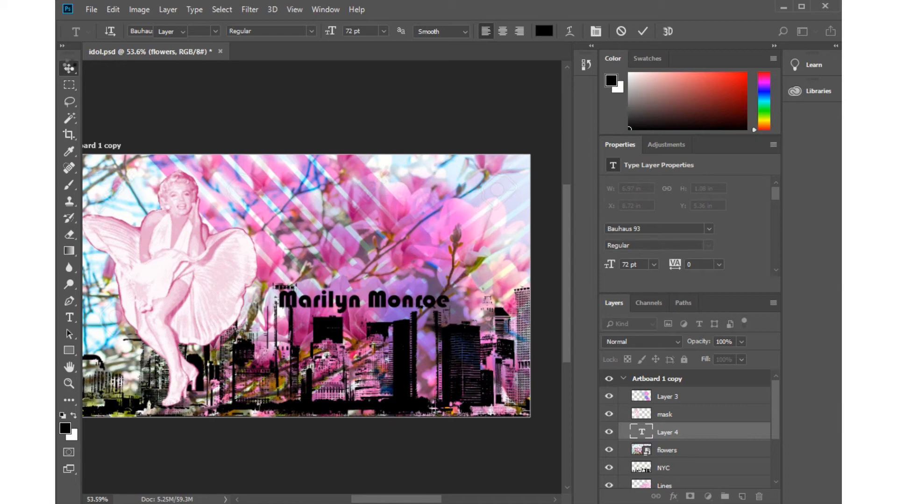
Free-transform the "Marilyn Monroe" text and rotate it to about -37° so it slants upward to the right.
left_click(113, 8)
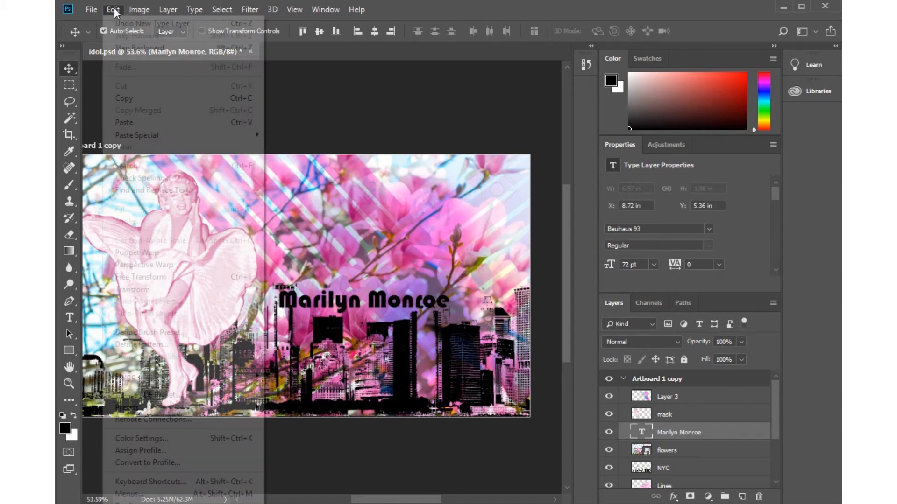
left_click(159, 278)
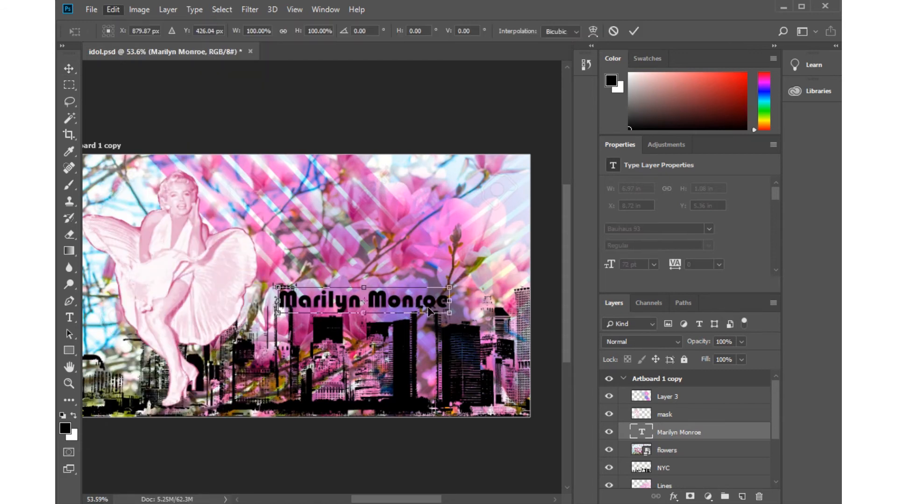
left_click_drag(458, 284, 457, 263)
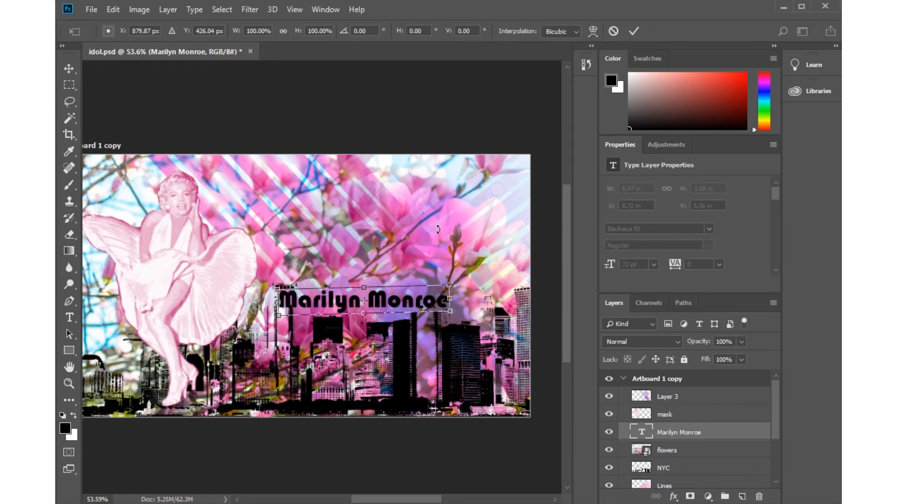
left_click_drag(405, 223, 430, 230)
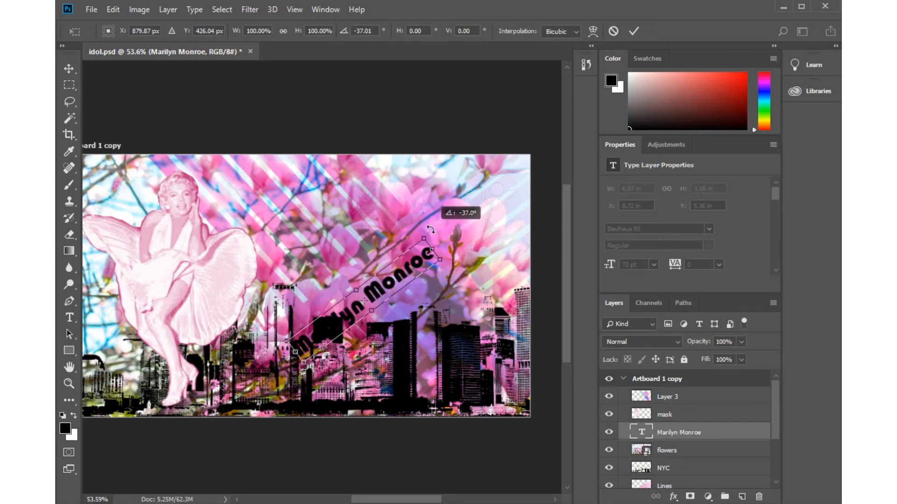
Enlarge the slanted text to about 123% width and 134% height, place it over the artboard's upper-right flowers, and commit the transform.
left_click_drag(389, 321, 390, 318)
left_click_drag(395, 286, 444, 248)
left_click_drag(349, 315, 339, 321)
left_click_drag(399, 253, 399, 249)
left_click_drag(484, 208, 506, 194)
left_click_drag(411, 274, 420, 259)
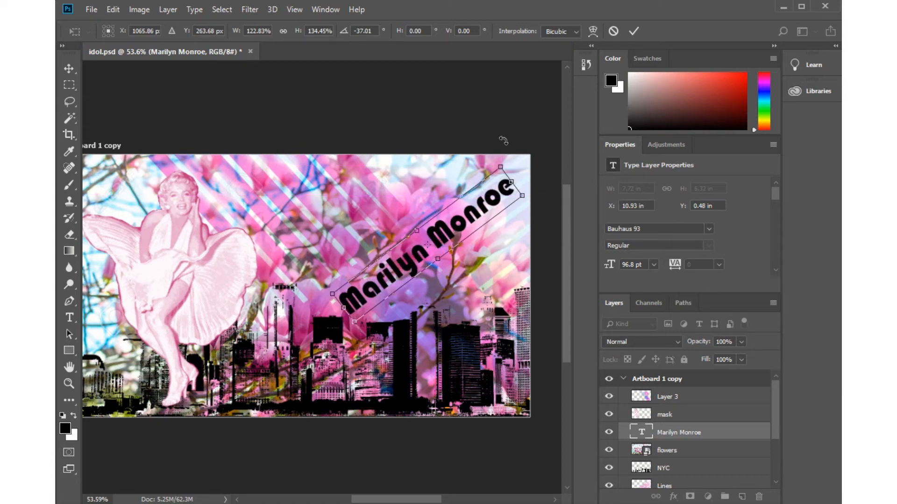
left_click(635, 29)
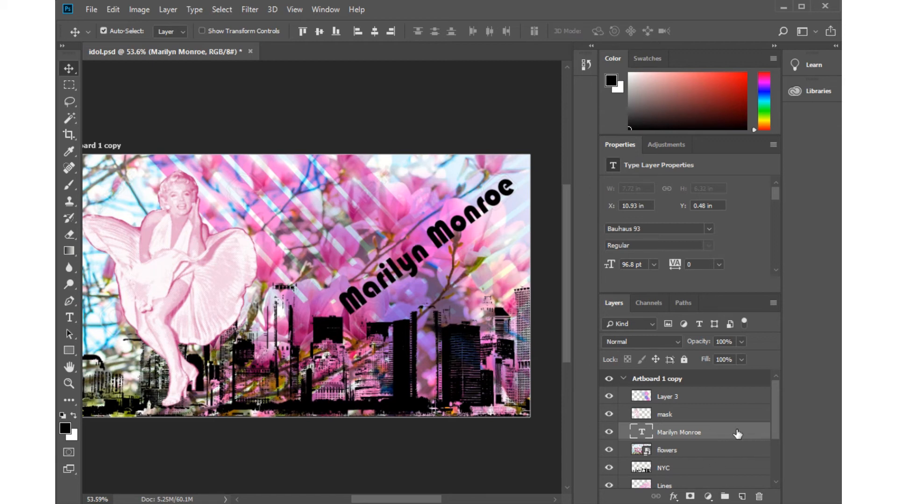
Add a drop shadow to the "Marilyn Monroe" text with 100% opacity, 11 px distance, 5% spread and 6 px size.
left_click(673, 496)
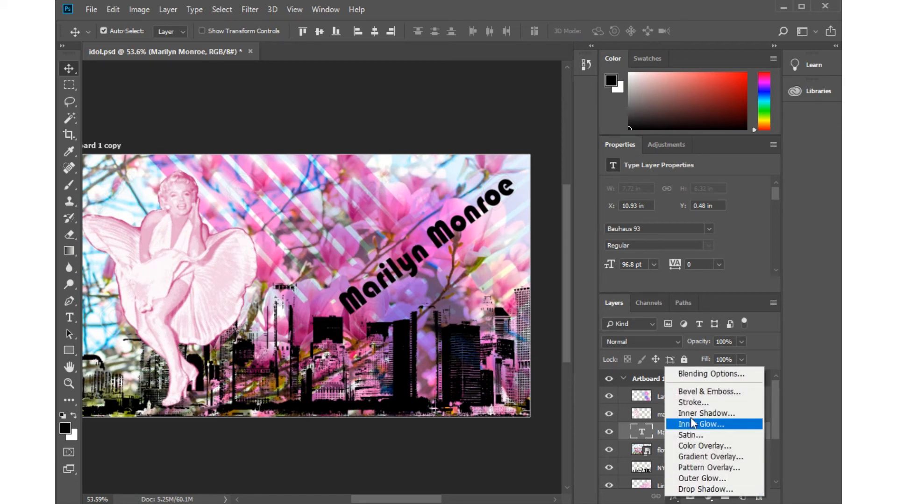
left_click(695, 376)
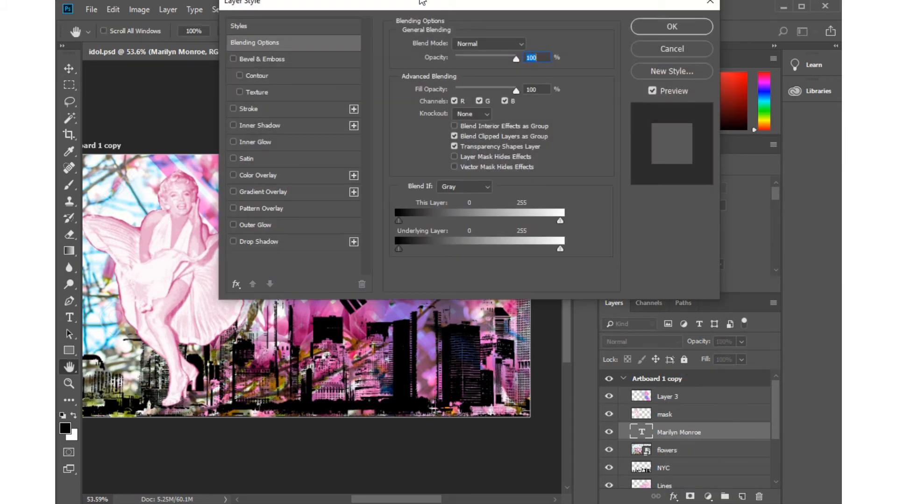
left_click_drag(420, 1, 706, 116)
left_click_drag(730, 107, 606, 79)
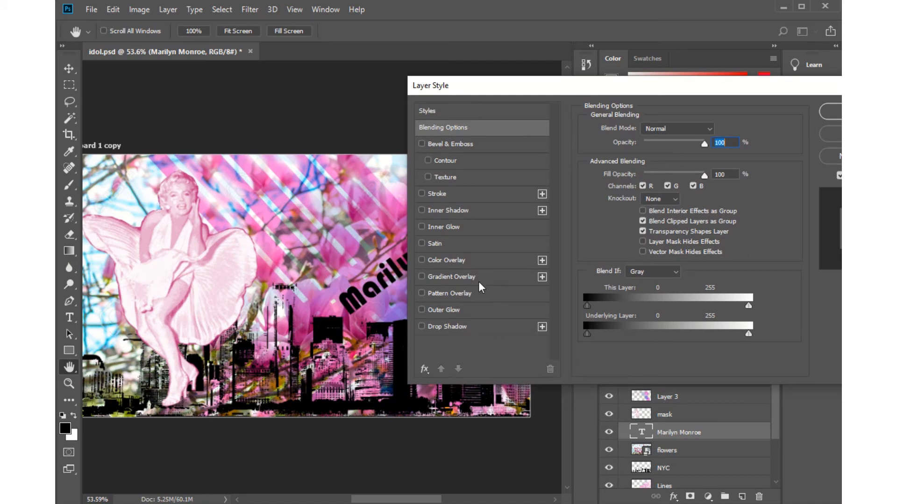
left_click(483, 326)
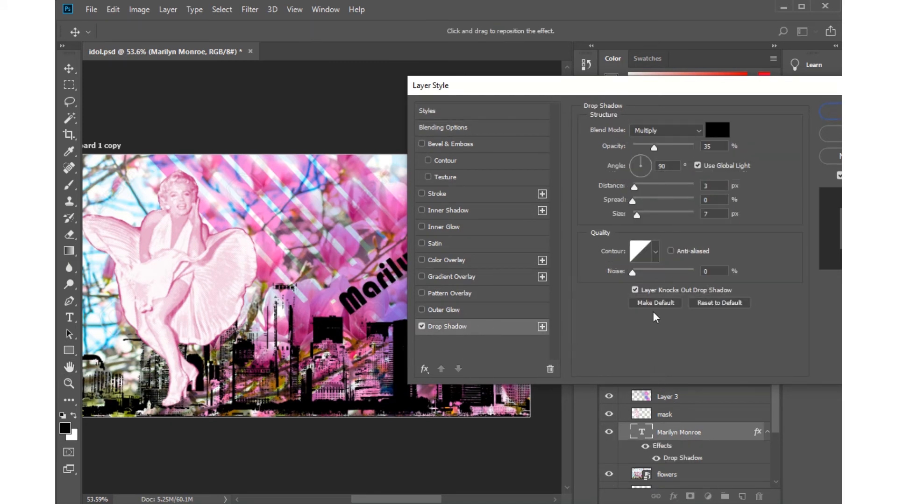
left_click_drag(654, 147, 699, 148)
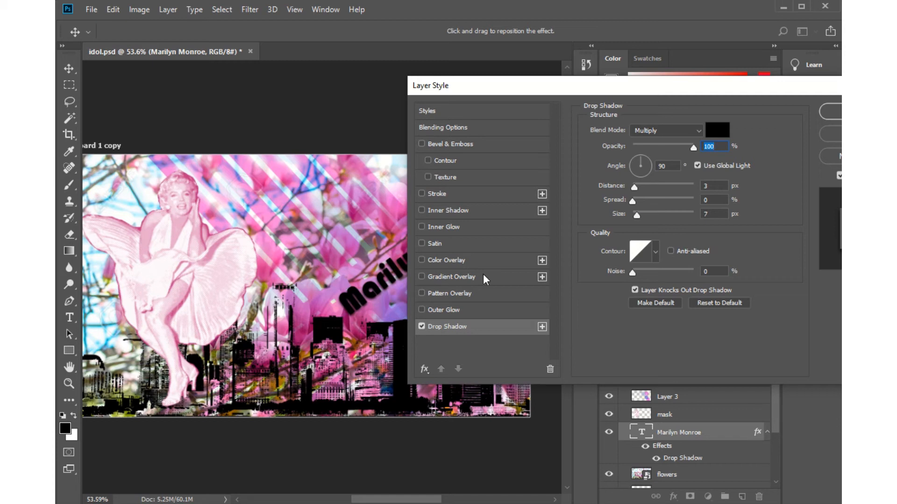
left_click_drag(634, 187, 636, 214)
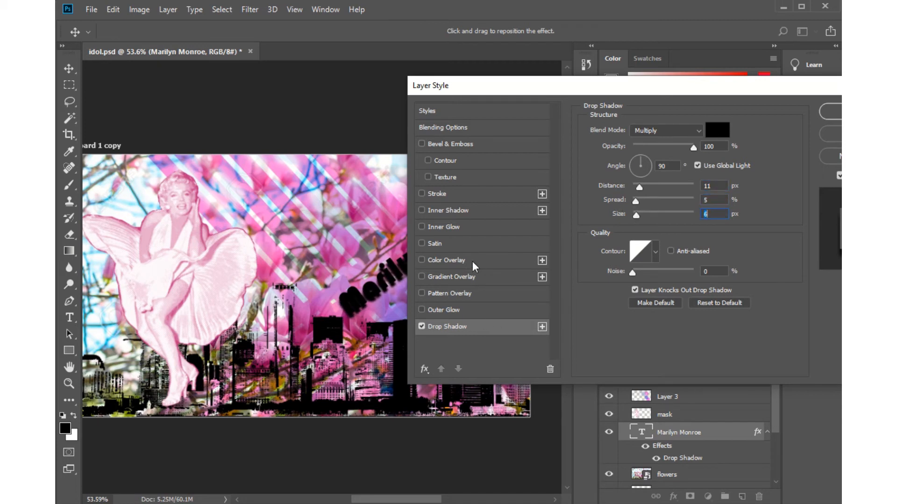
Add a color overlay to the text, sampling the dark pink #c75598 from the artwork beside the figure.
left_click(500, 262)
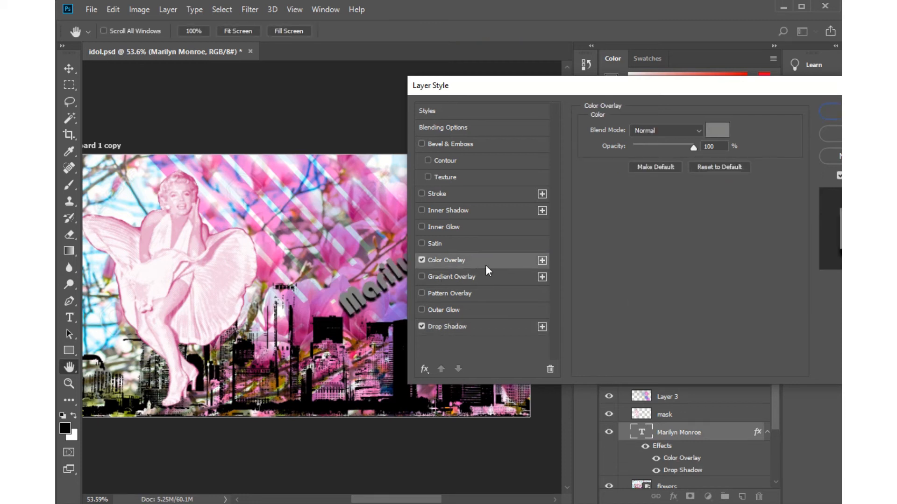
left_click(719, 131)
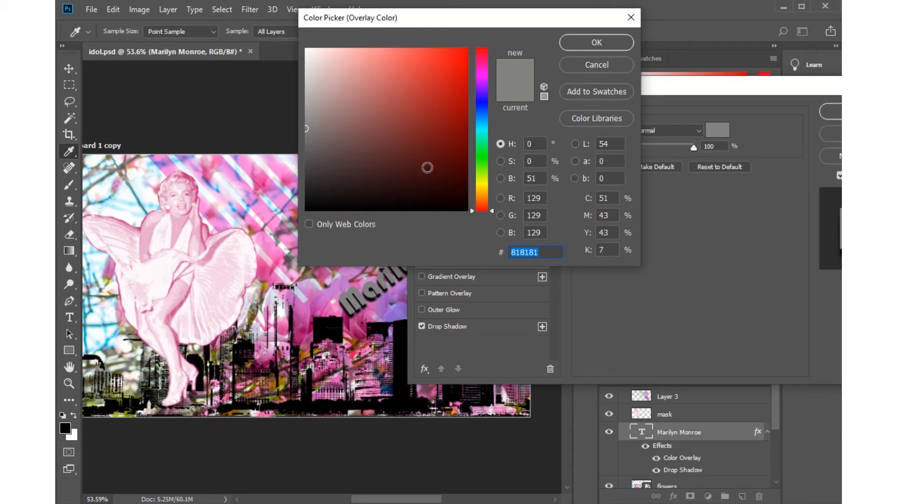
left_click(249, 167)
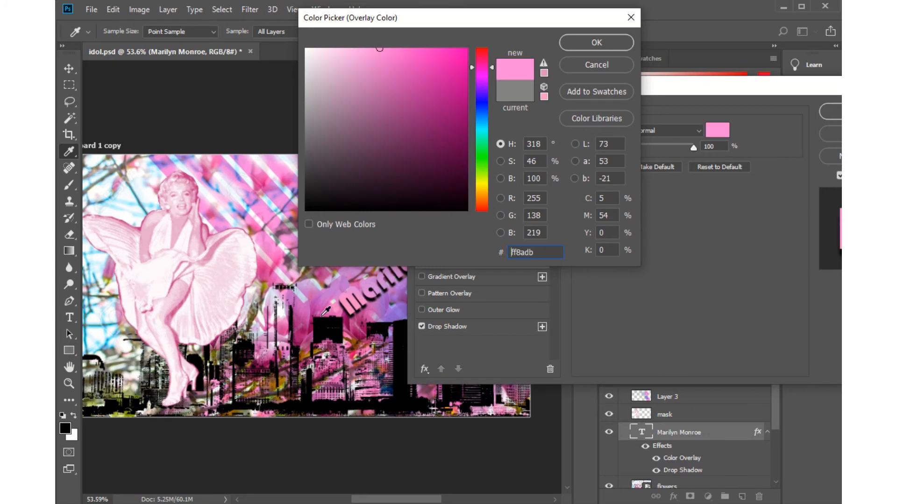
left_click(213, 212)
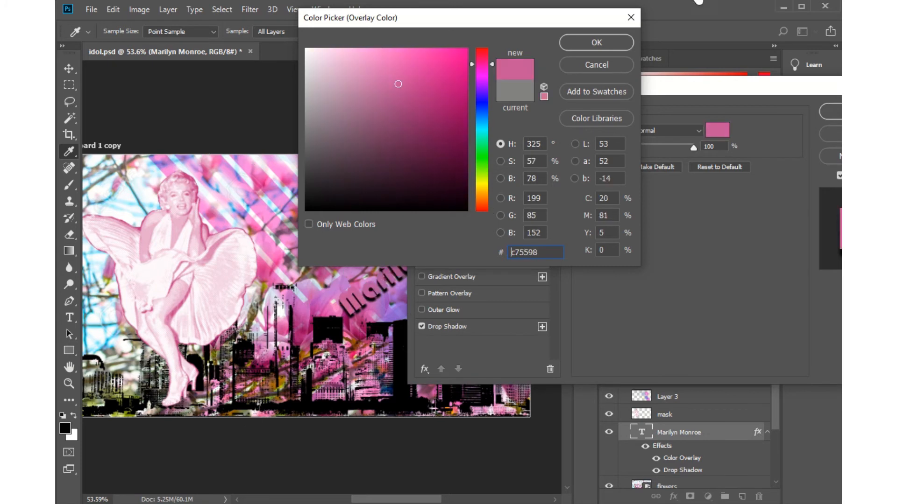
left_click(609, 41)
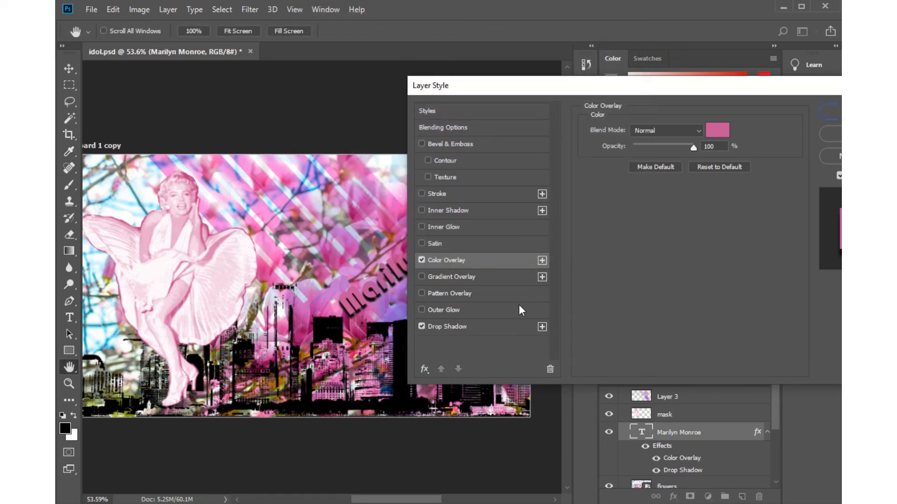
Add a white outer glow to the text with 86% opacity, 3% spread and 16 px size, and apply the layer style.
left_click_drag(531, 83, 522, 32)
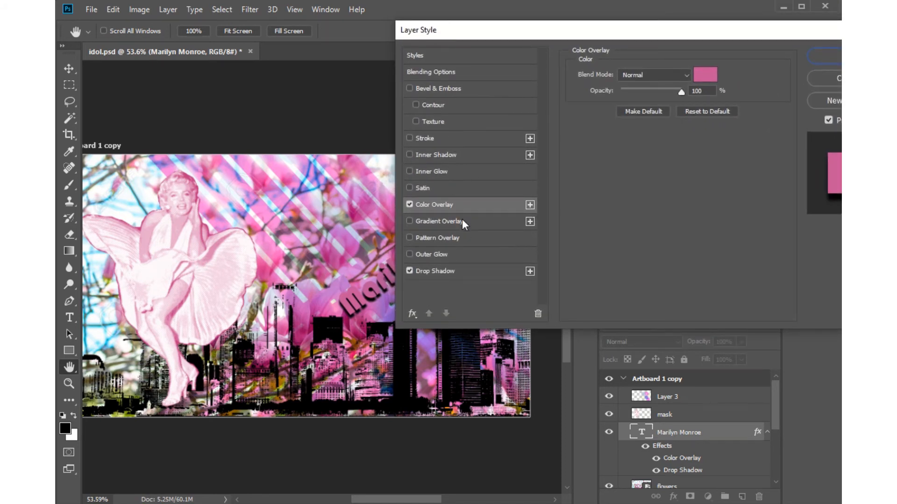
left_click(459, 254)
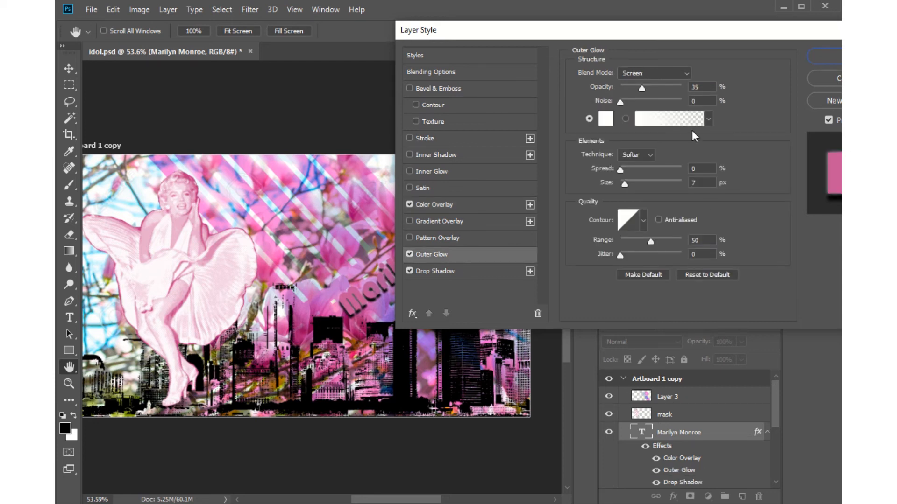
left_click_drag(640, 89, 672, 90)
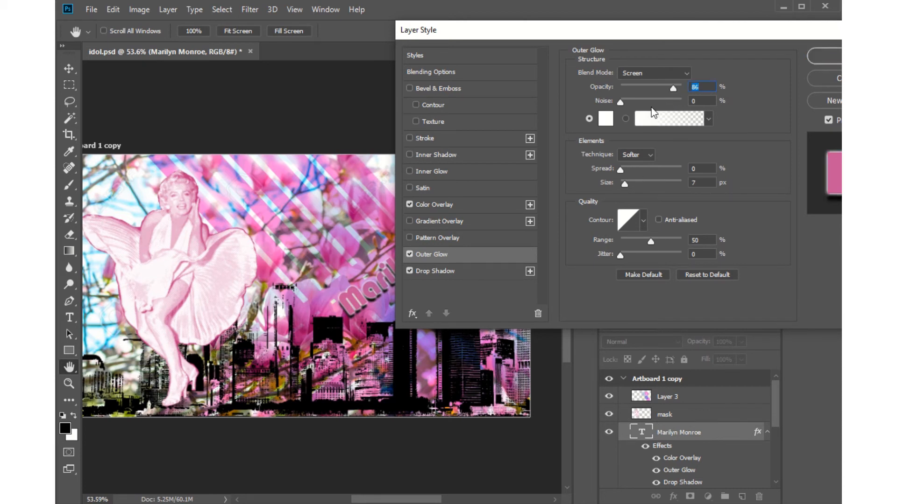
left_click_drag(620, 169, 628, 183)
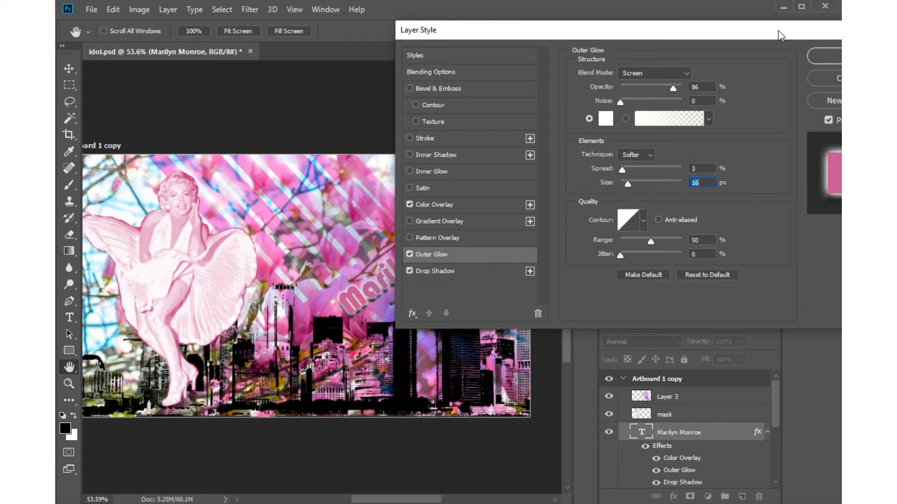
left_click_drag(779, 33, 671, 38)
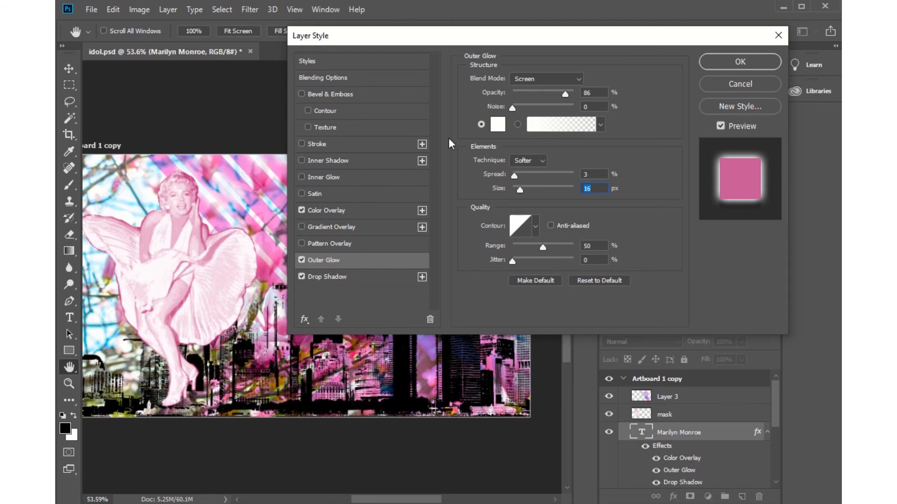
left_click(740, 63)
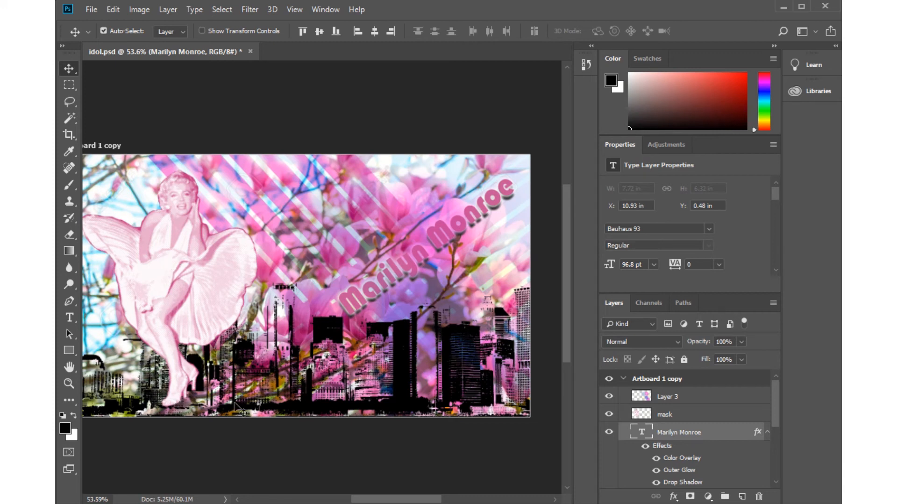
Try the Darken and Overlay blend modes on the figure's "mask" layer.
left_click_drag(778, 393, 783, 369)
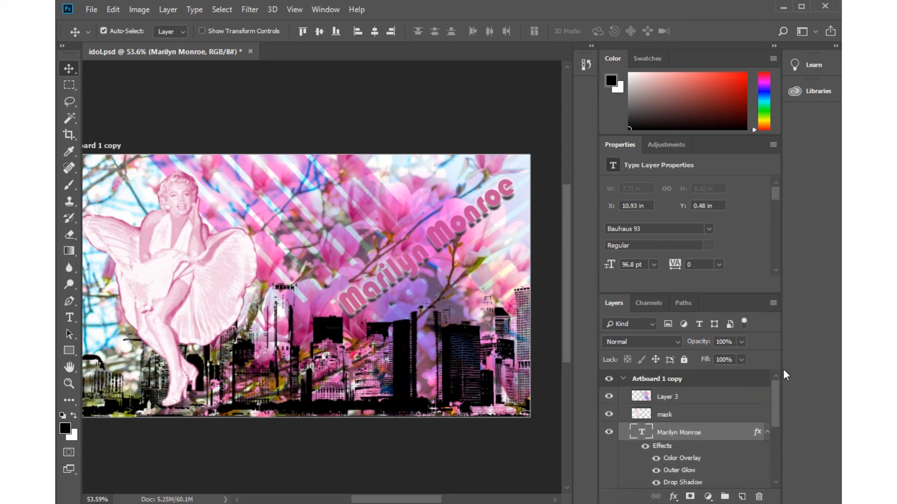
left_click(693, 415)
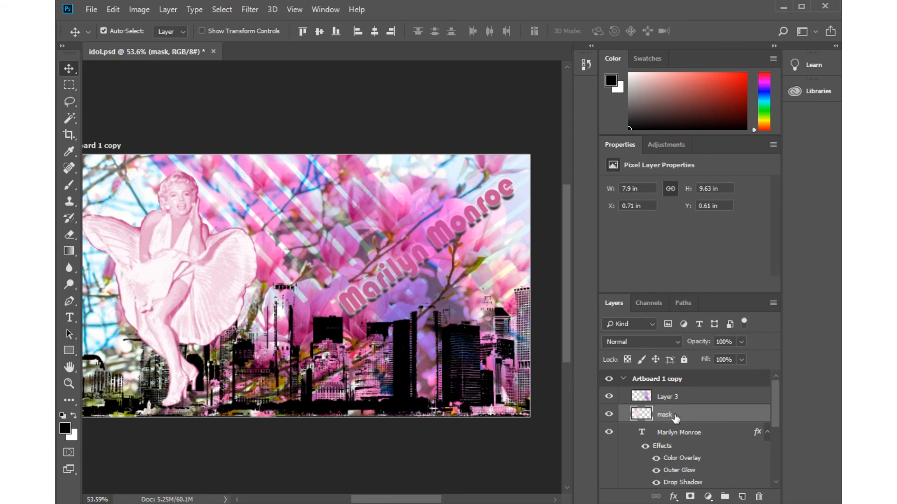
left_click(678, 343)
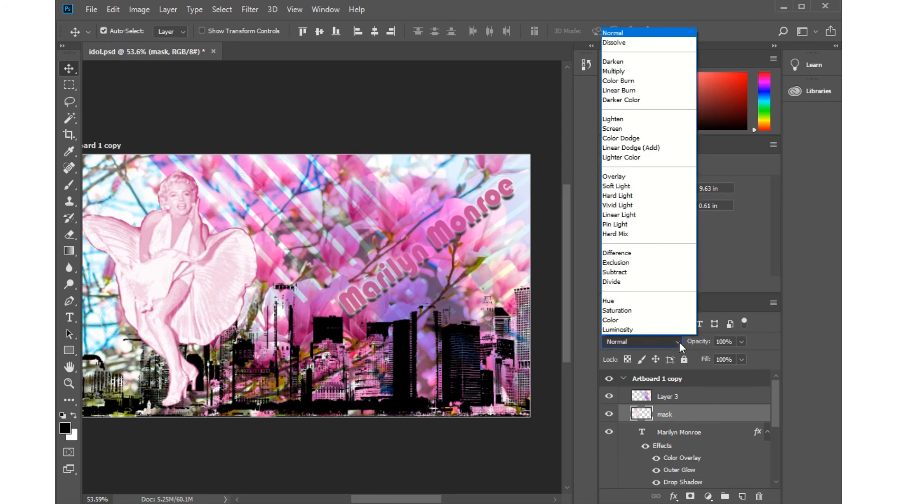
left_click(613, 62)
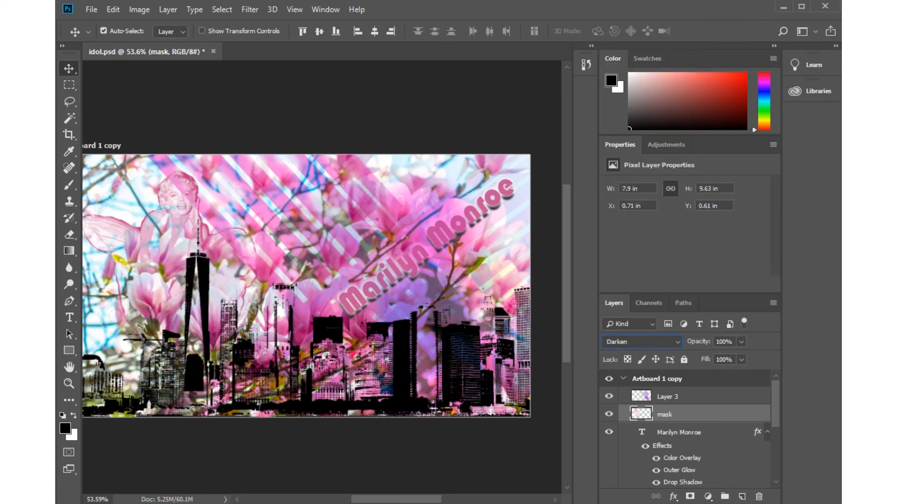
left_click(657, 342)
left_click(629, 176)
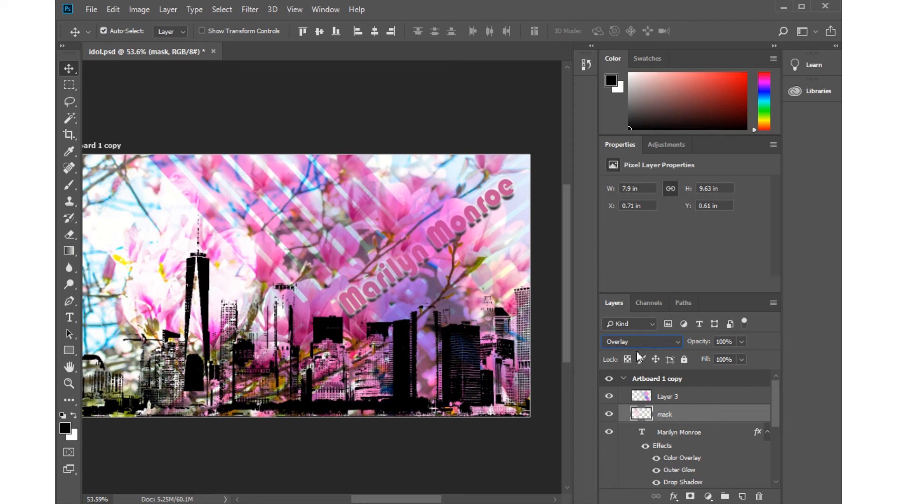
Set the "mask" layer's blend mode to Multiply and move the layer above Layer 3.
left_click(679, 342)
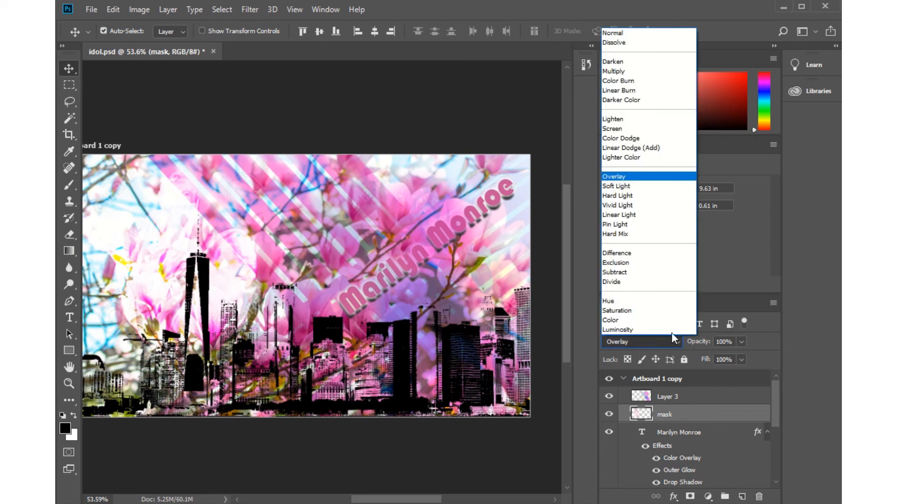
left_click(606, 72)
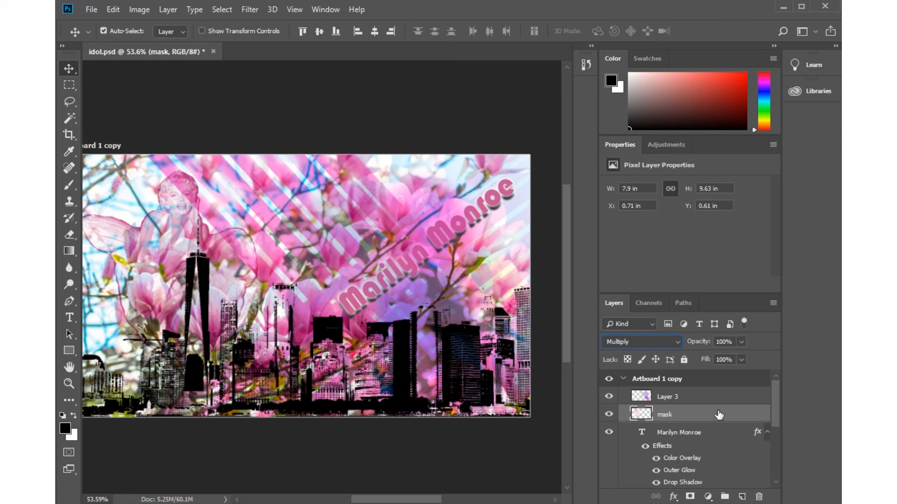
left_click_drag(718, 415, 715, 392)
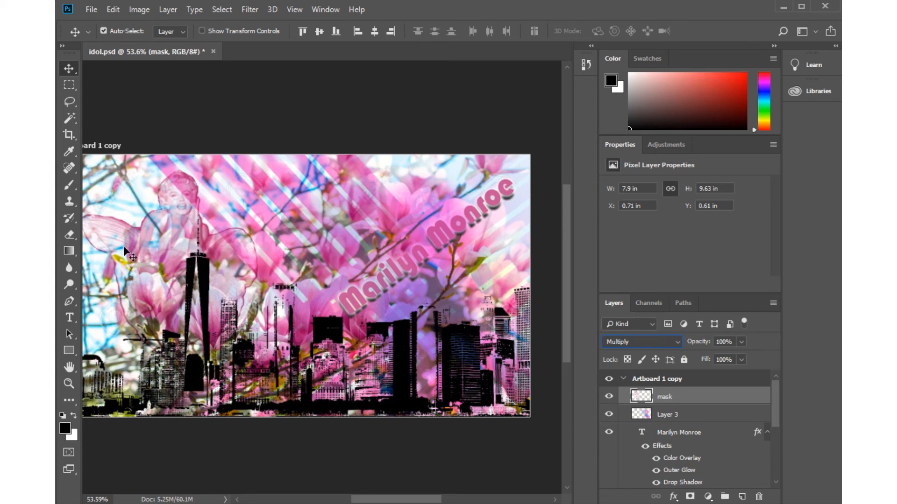
Try a black 7 px inside stroke at 36% opacity on the "mask" layer, and switch the stroke off.
double_click(725, 396)
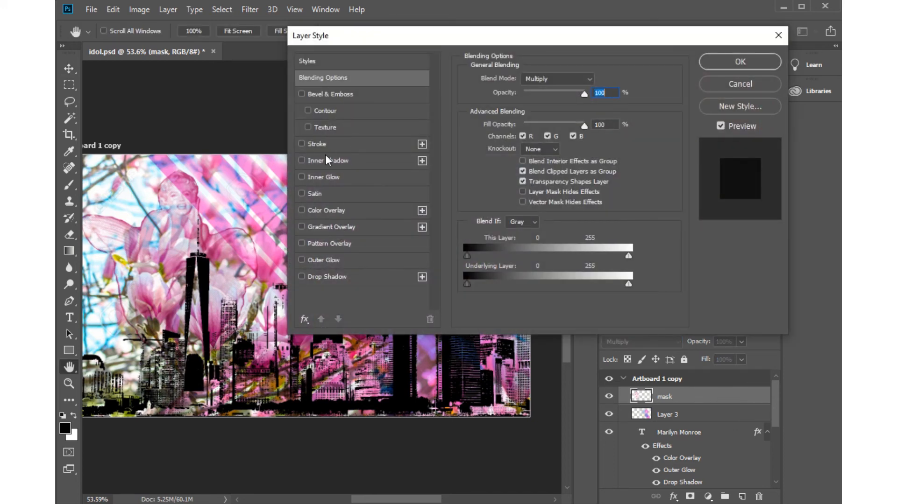
left_click(332, 145)
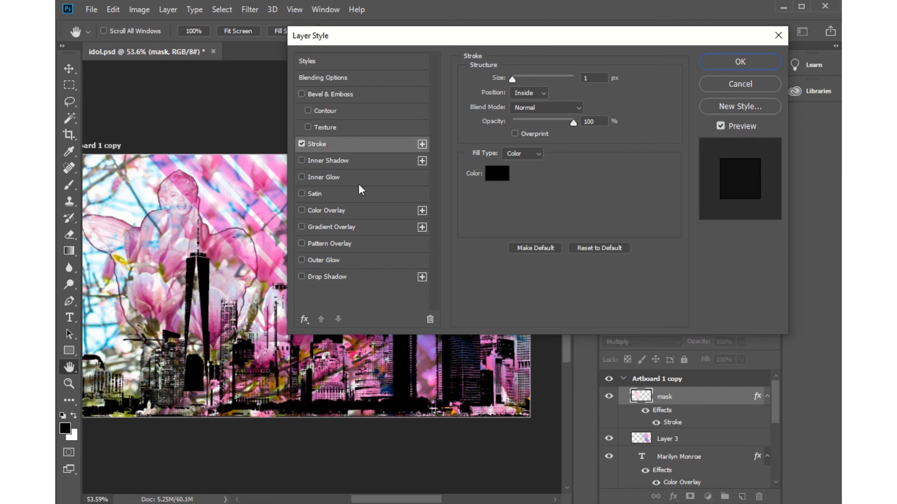
left_click_drag(512, 77, 517, 78)
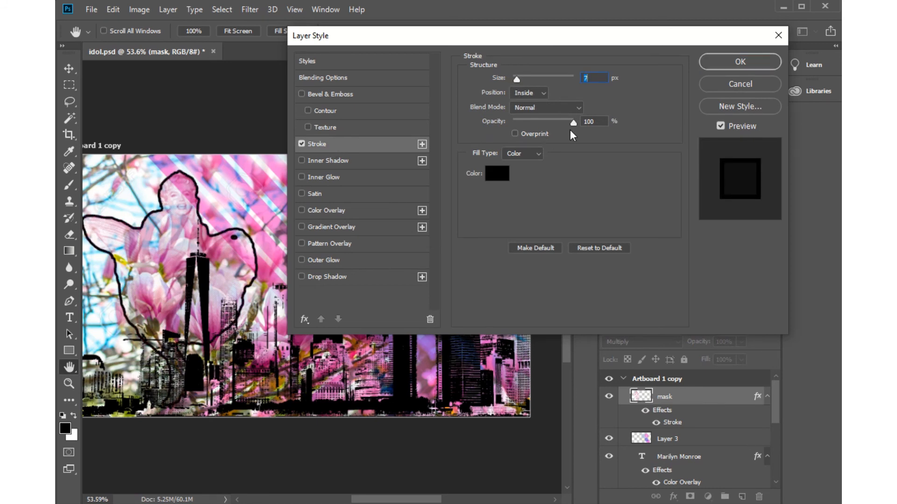
mouse_move(574, 122)
left_mouse_down()
mouse_move(527, 123)
mouse_move(576, 124)
mouse_move(534, 127)
left_mouse_up()
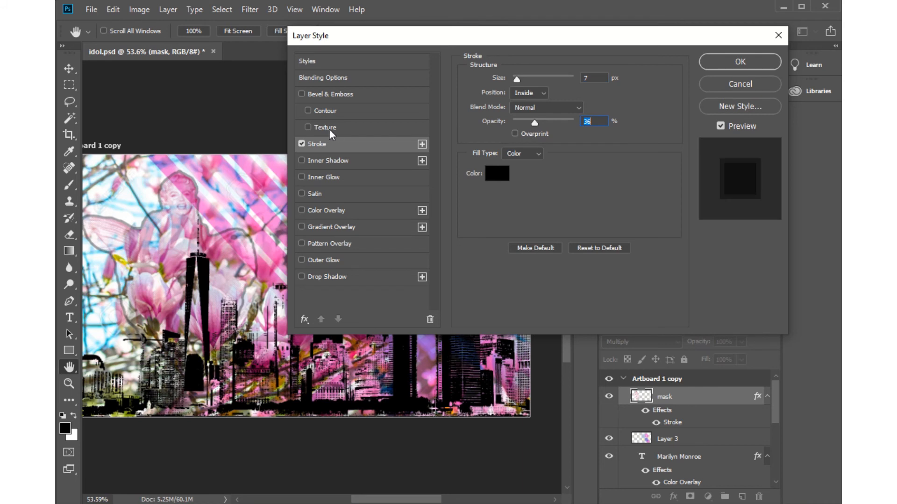
left_click(301, 144)
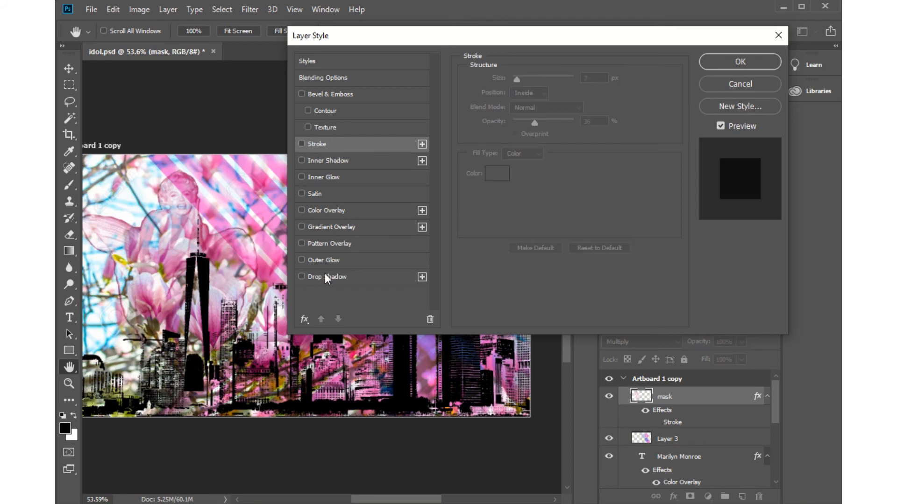
Give the "mask" layer a white outer glow with 80% opacity, 16% spread and 29 px size, and apply the layer style.
left_click(341, 261)
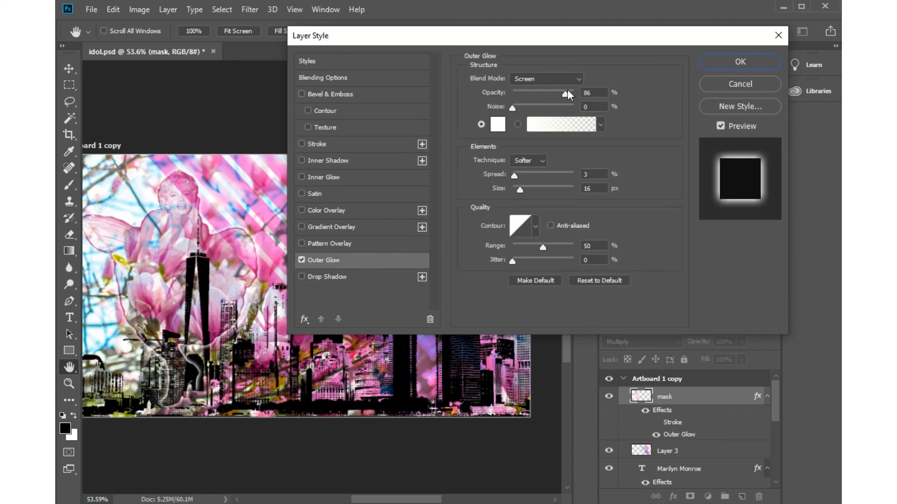
left_click_drag(565, 94, 562, 93)
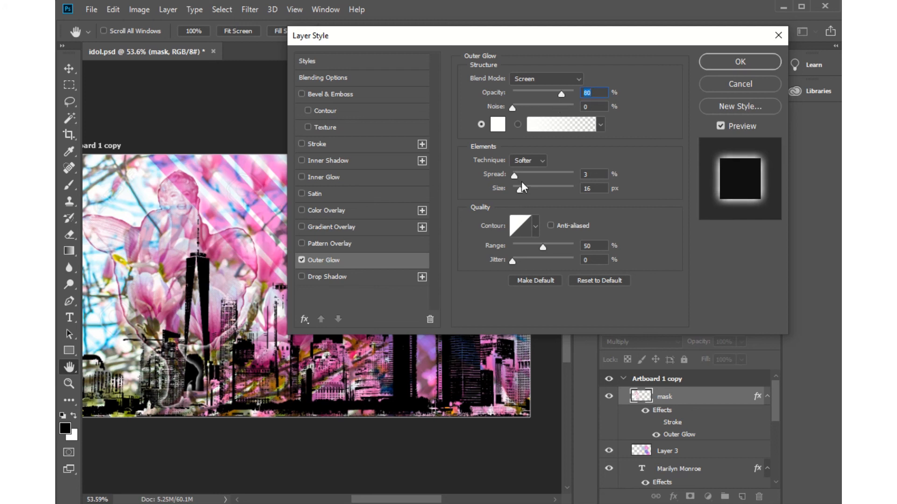
left_click_drag(515, 176, 523, 187)
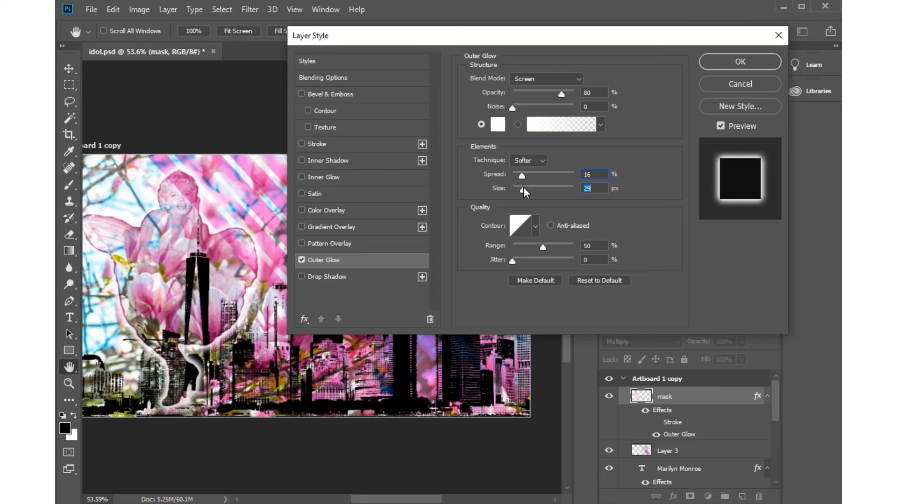
left_click(741, 63)
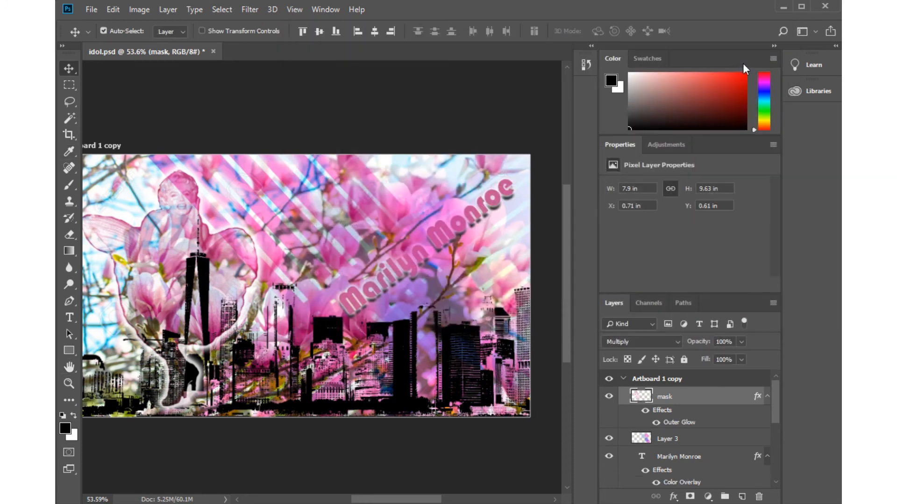